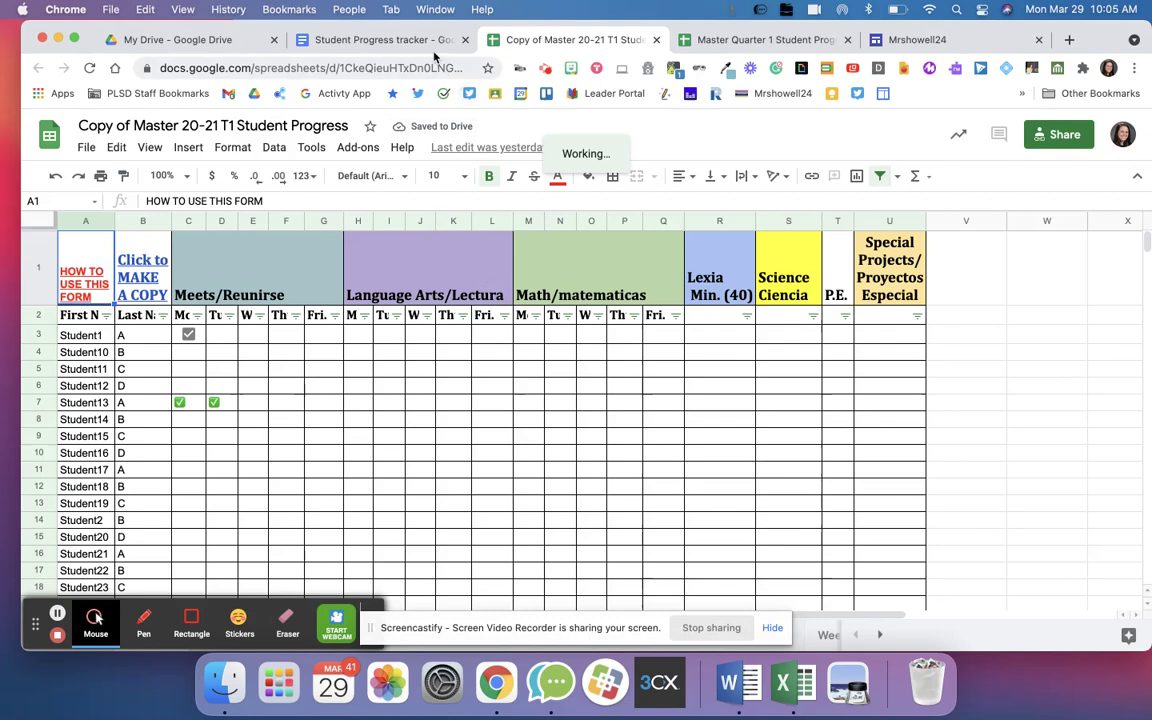
- Check the Step 1 sheet link in the Student Progress tracker document and close the Copy of Master 20-21 T1 Student Progress spreadsheet
click(477, 532)
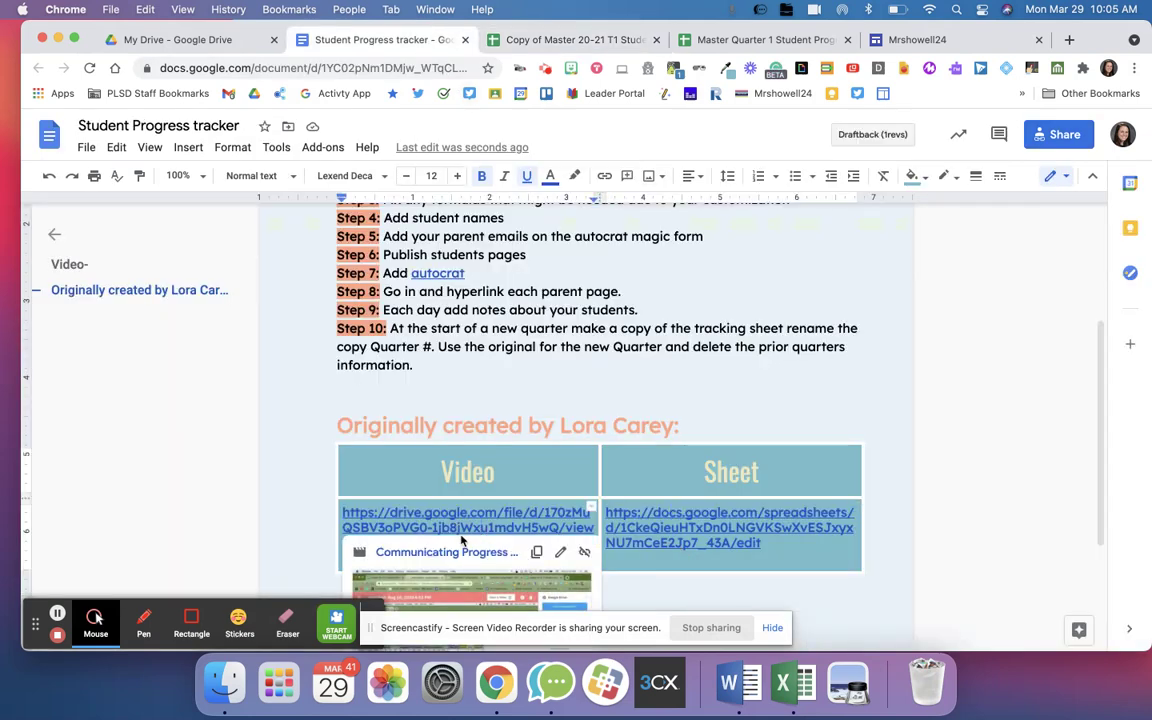
scroll(491, 417, up, 3)
click(491, 273)
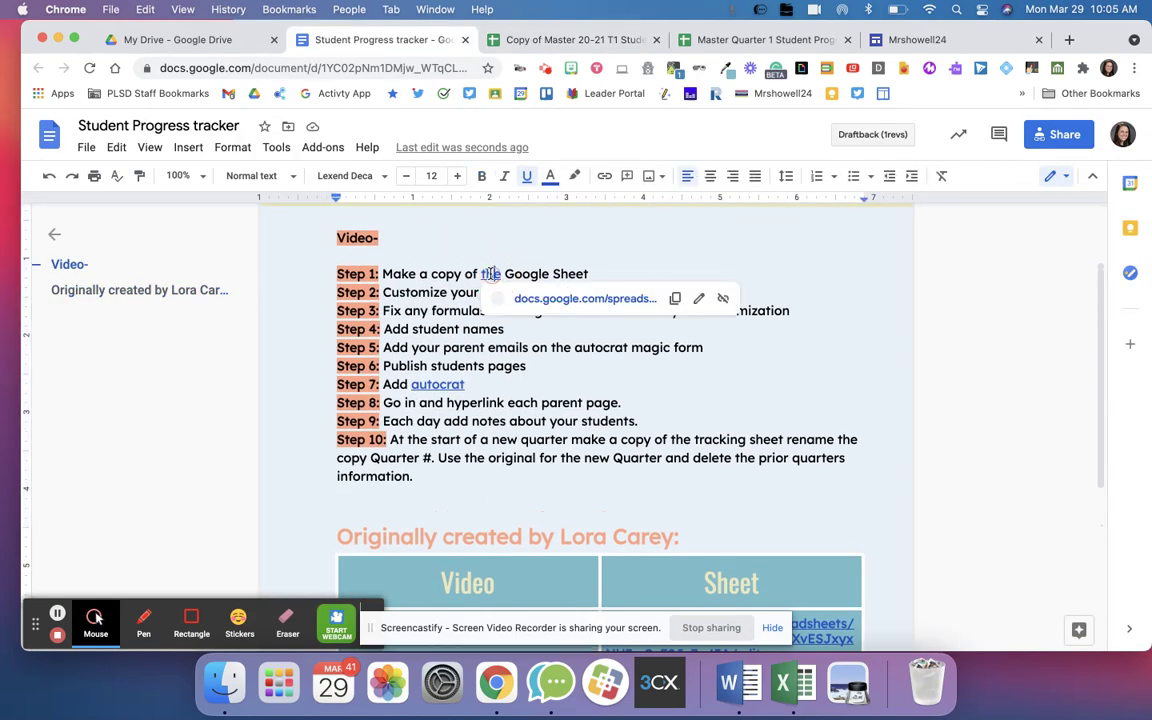
click(570, 40)
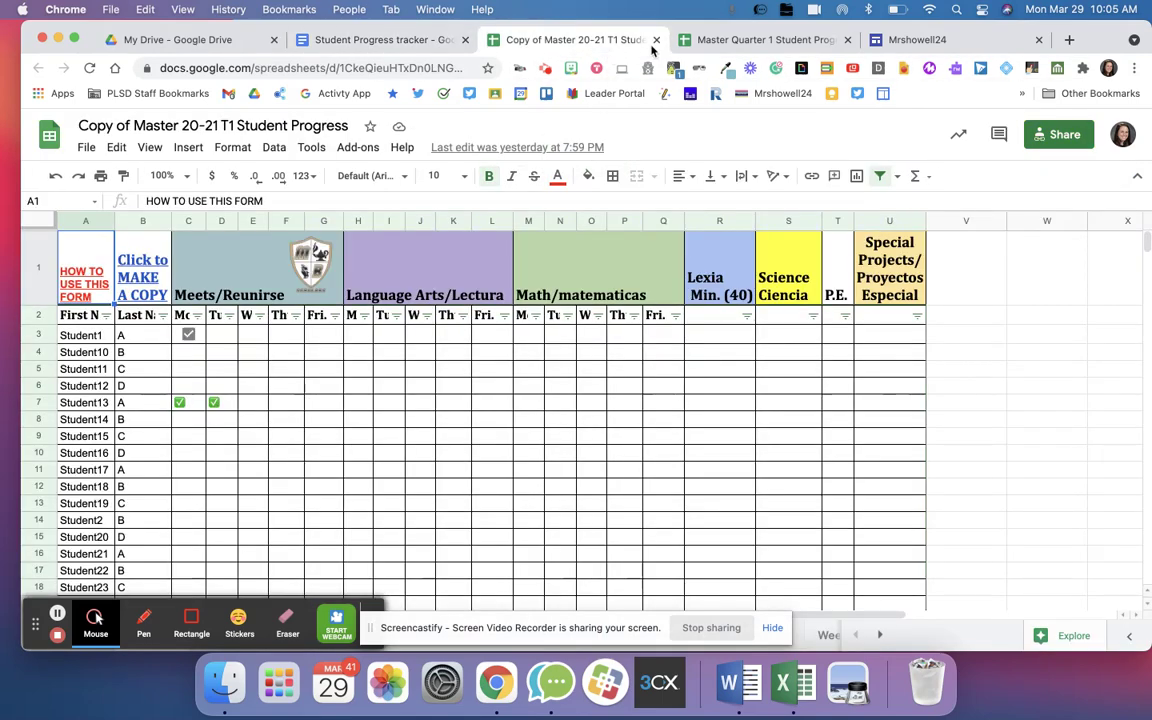
click(657, 40)
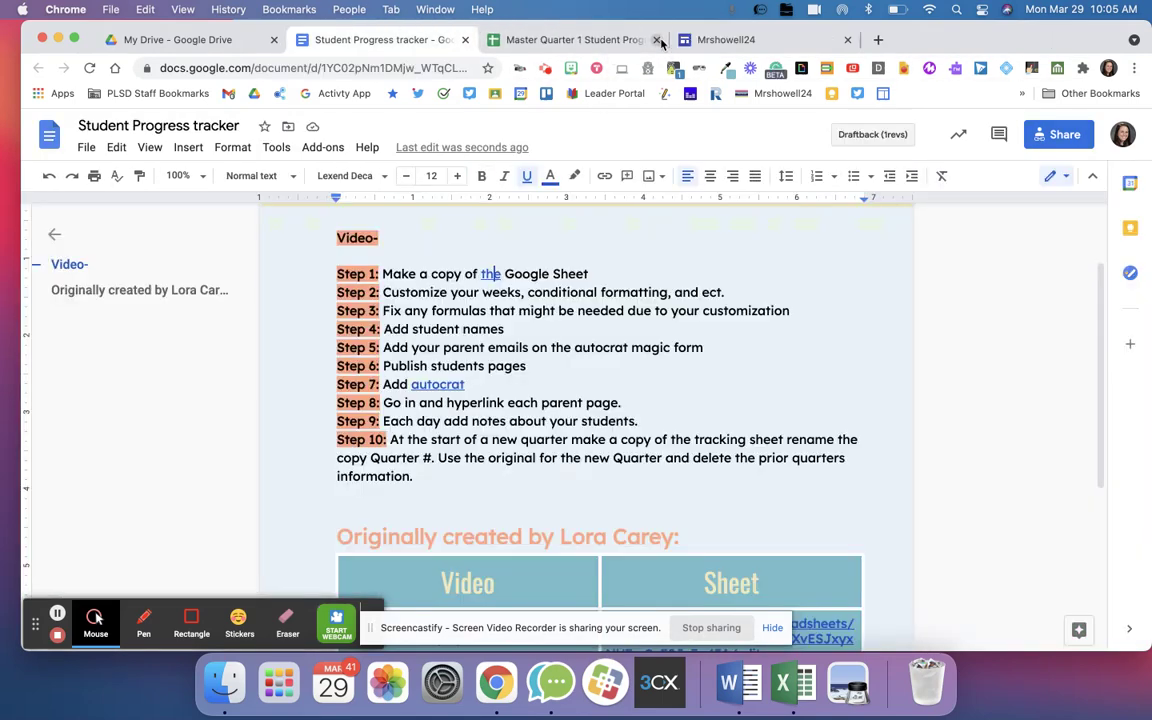
- Preview the sheet linked in Step 1 of the tracker document and switch to the Master Quarter 1 Student Progress spreadsheet
click(620, 42)
click(380, 40)
click(490, 274)
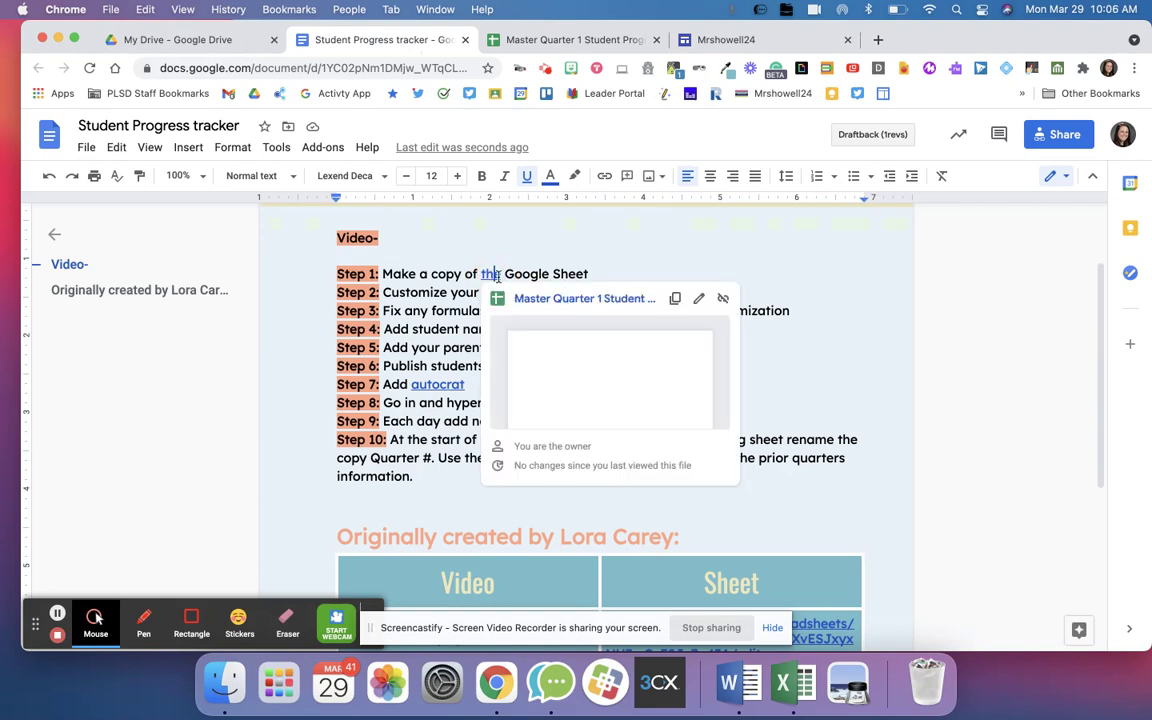
click(545, 40)
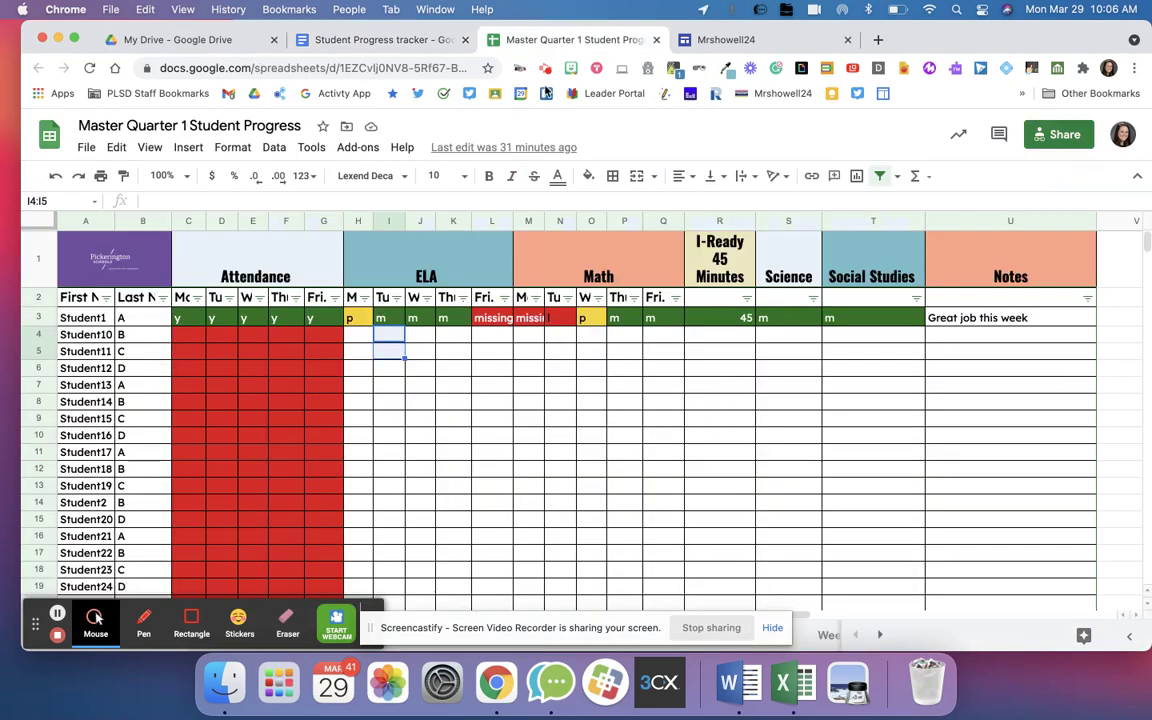
- Clear Student1's entries from Monday attendance through Social Studies (C3:T3), and undo the clearing
drag(188, 318, 780, 340)
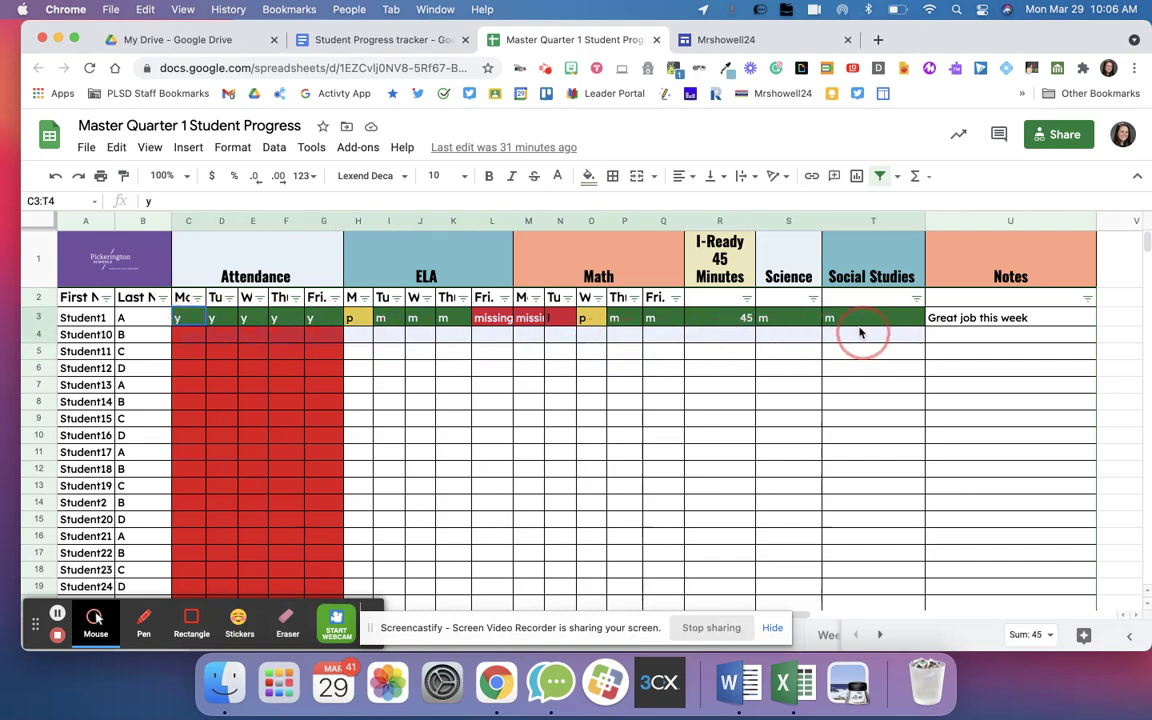
shift+click(854, 316)
key(Delete)
click(962, 340)
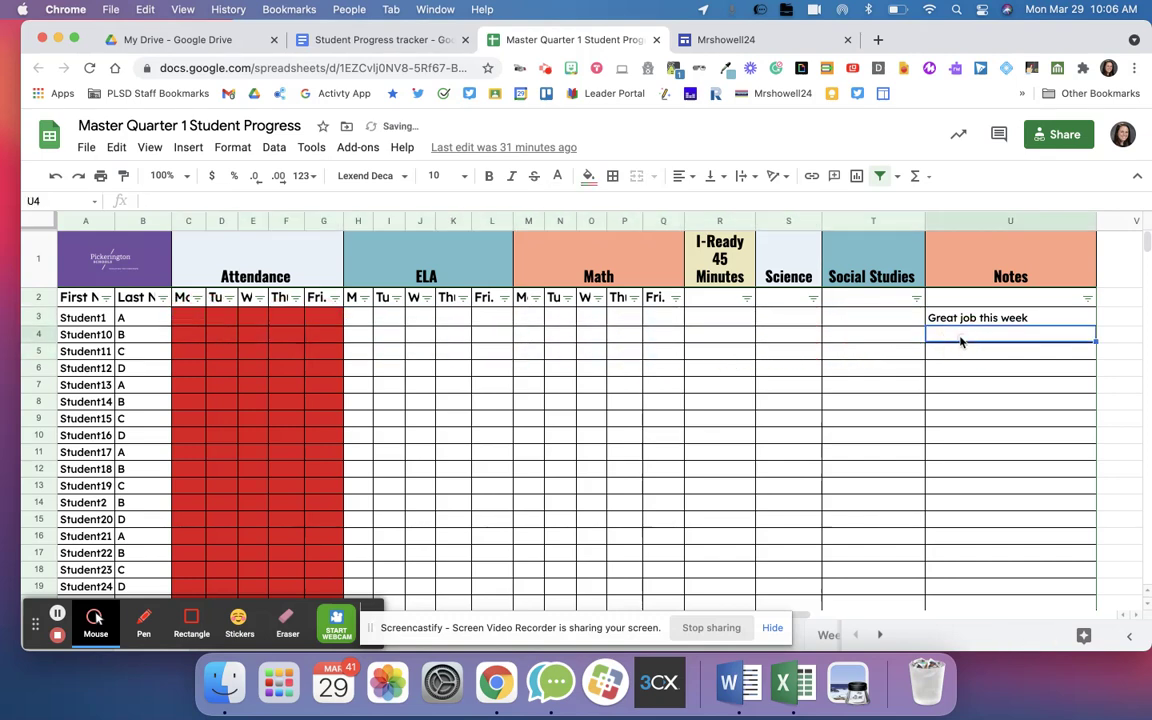
click(957, 318)
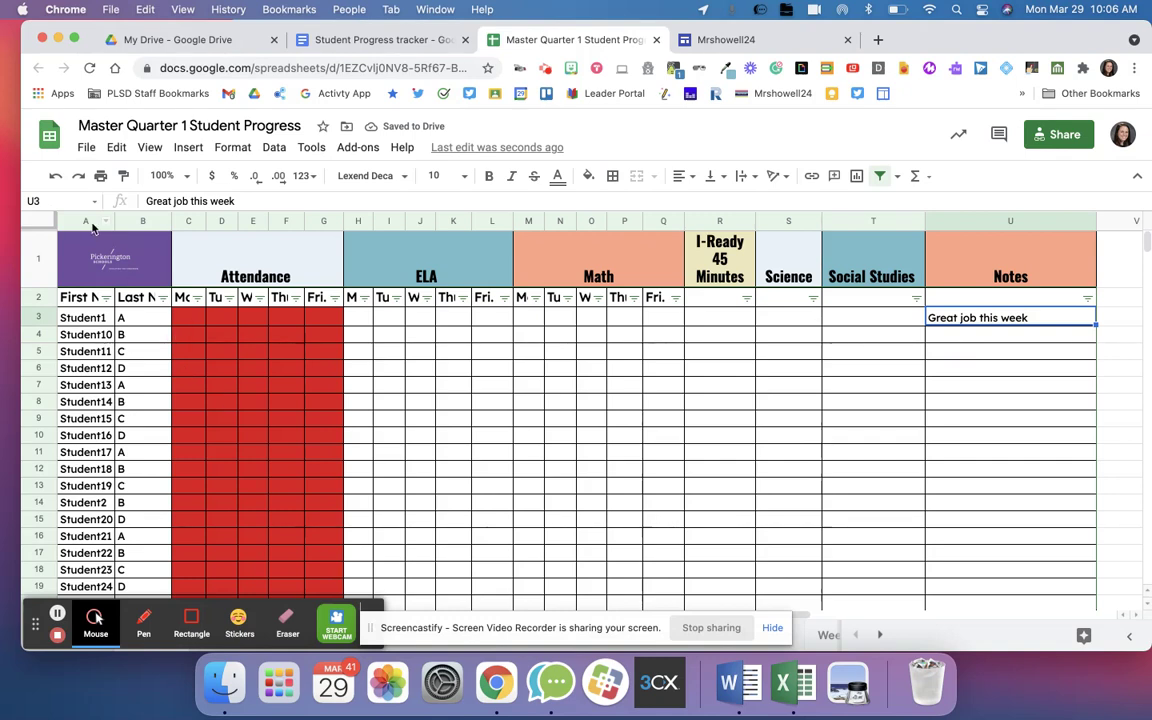
click(57, 178)
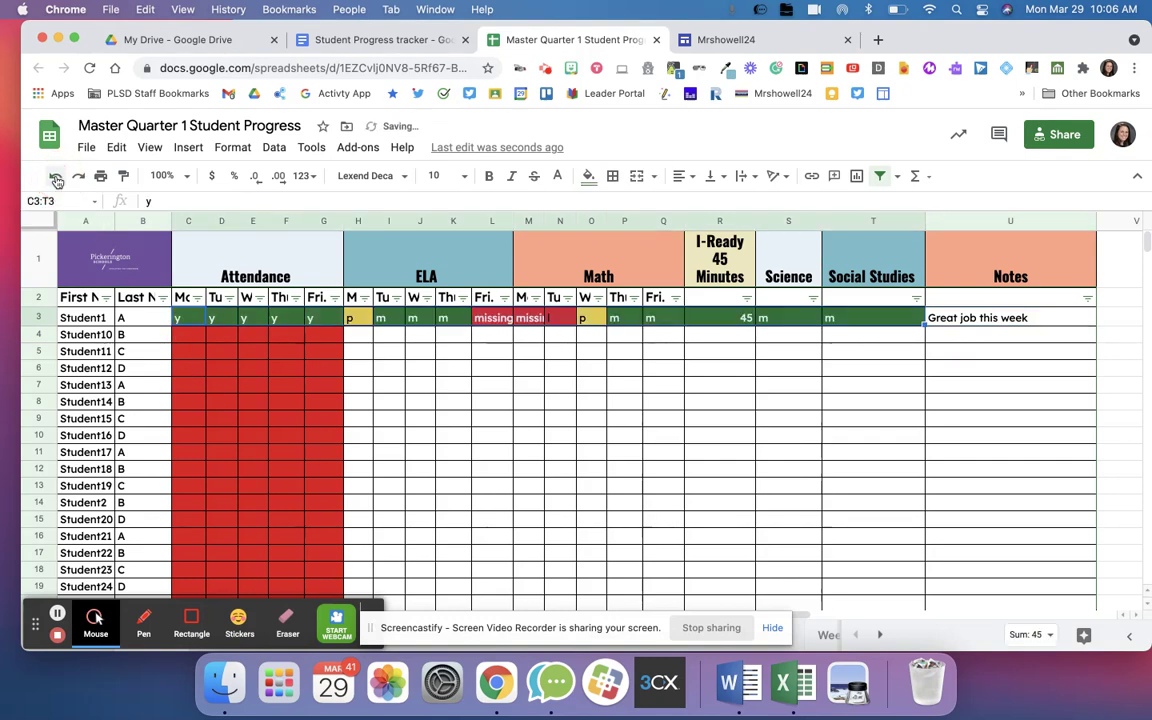
click(387, 436)
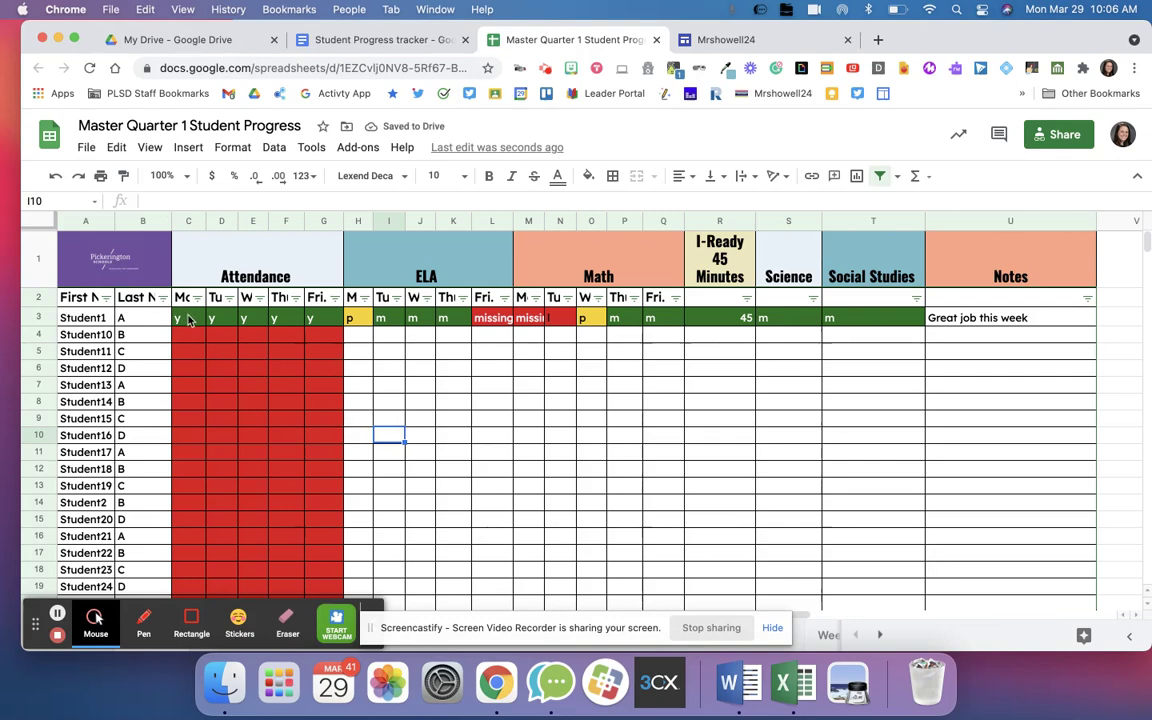
- Fill in Student10's attendance with n for Monday and y for Tuesday through Friday
click(233, 282)
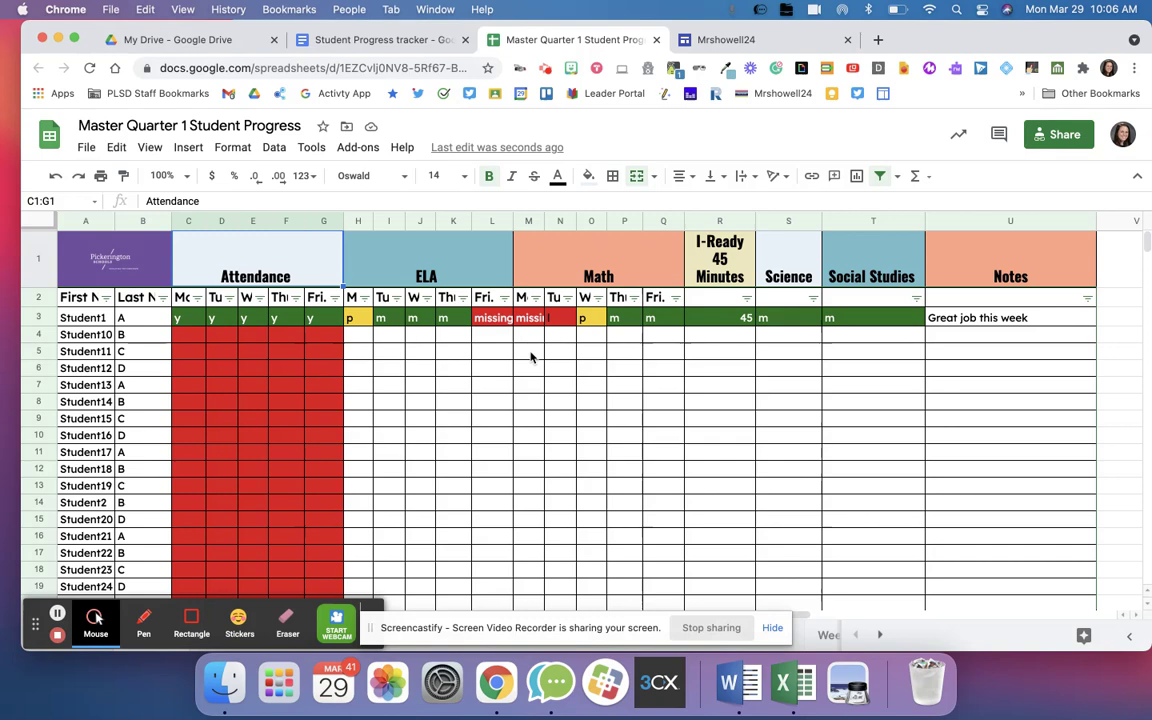
click(296, 272)
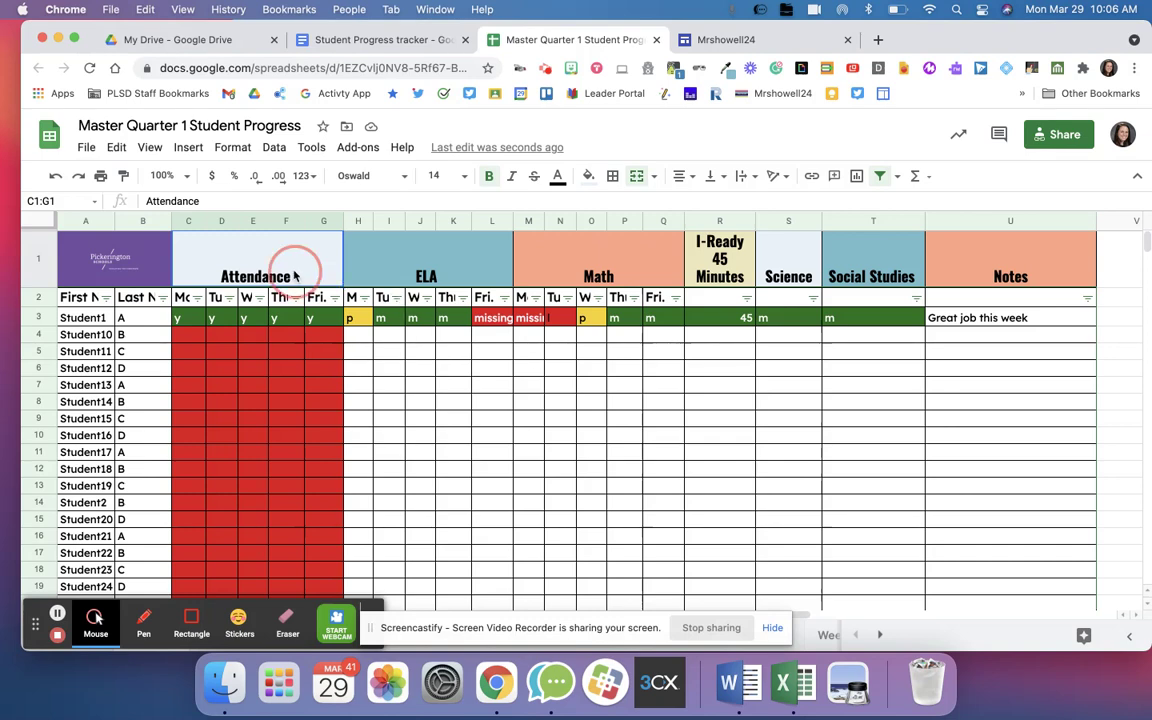
click(185, 334)
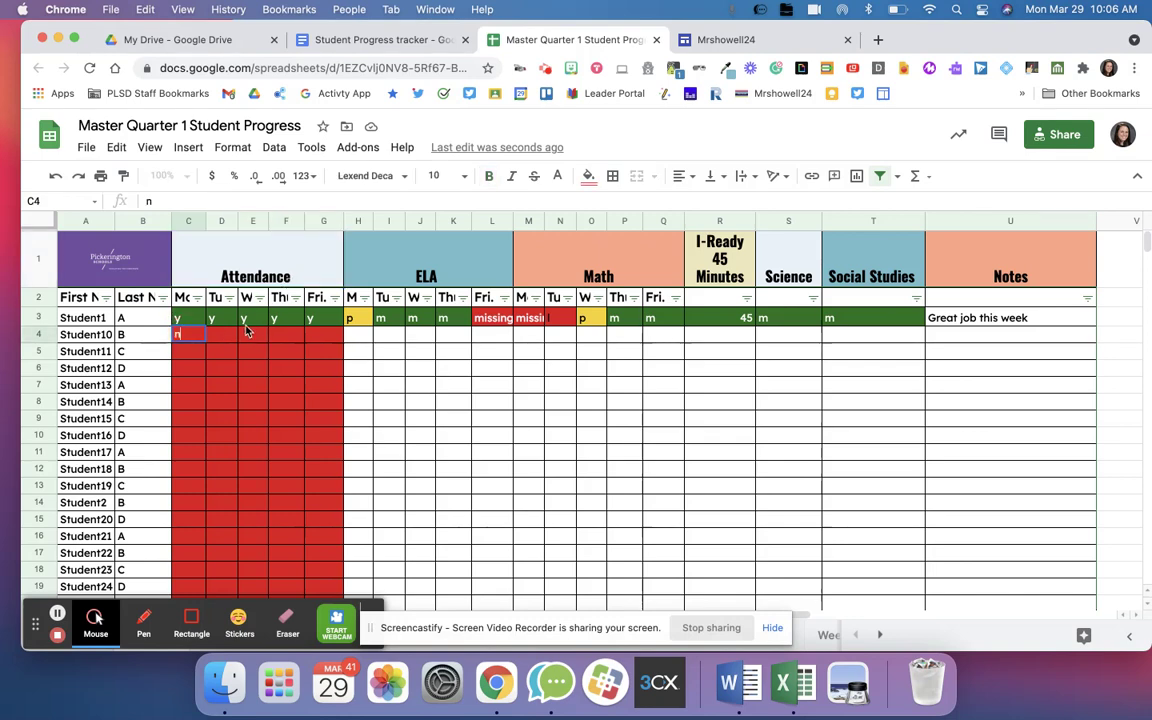
text(n)
key(Tab)
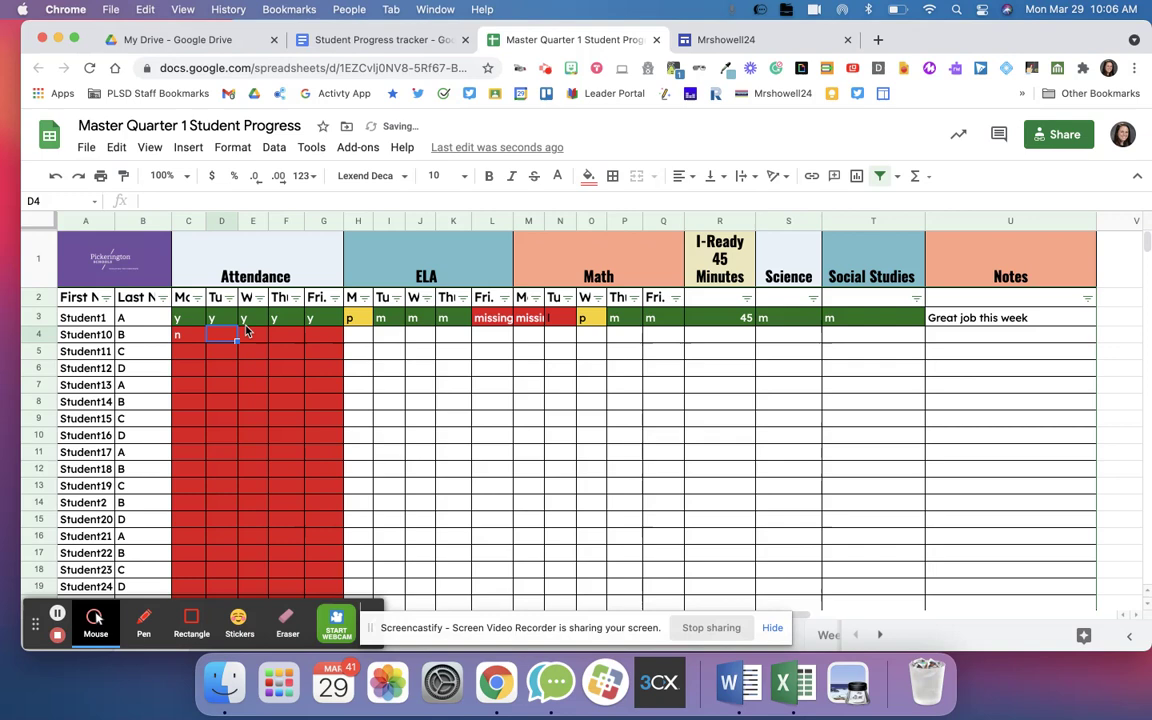
text(y)
key(Tab)
text(y)
key(Tab)
text(y)
key(Tab)
text(y)
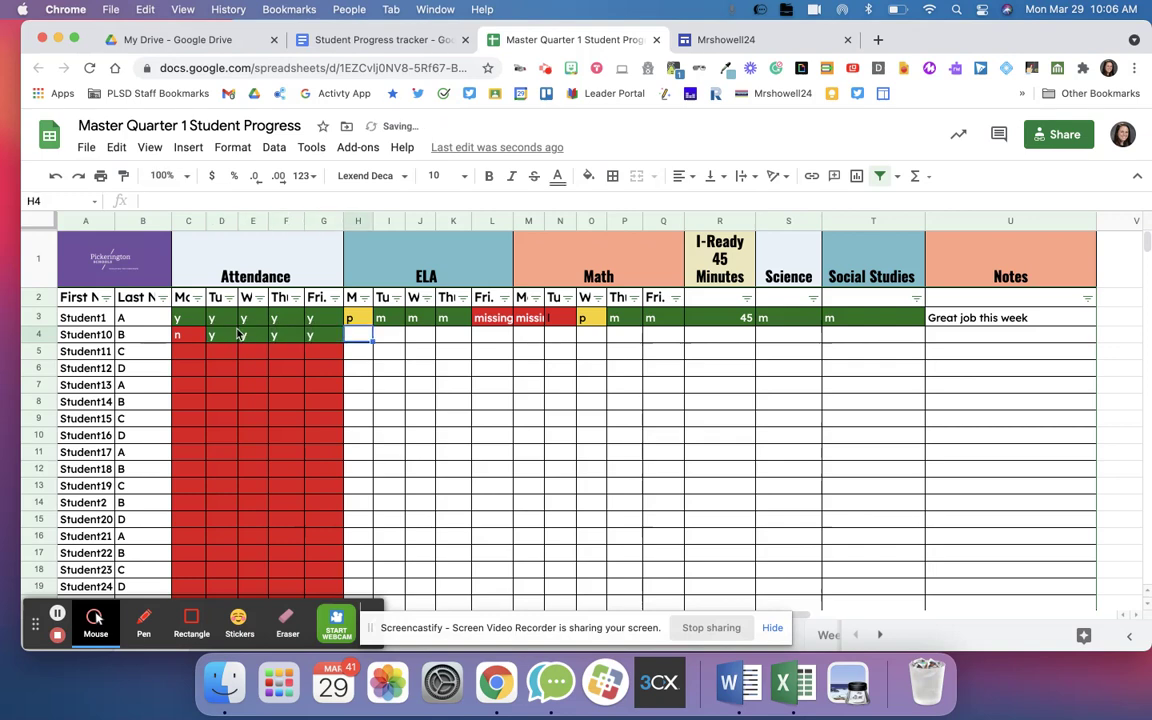
click(251, 341)
click(188, 340)
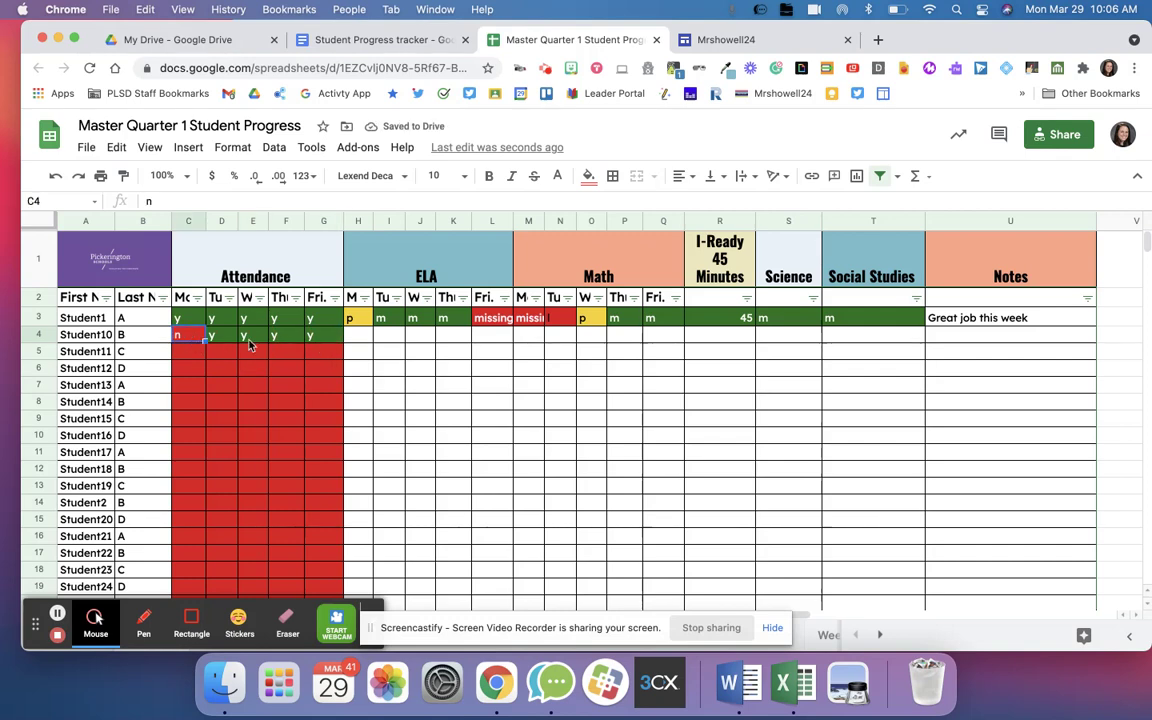
- Examine the weekday columns under the ELA heading
click(367, 331)
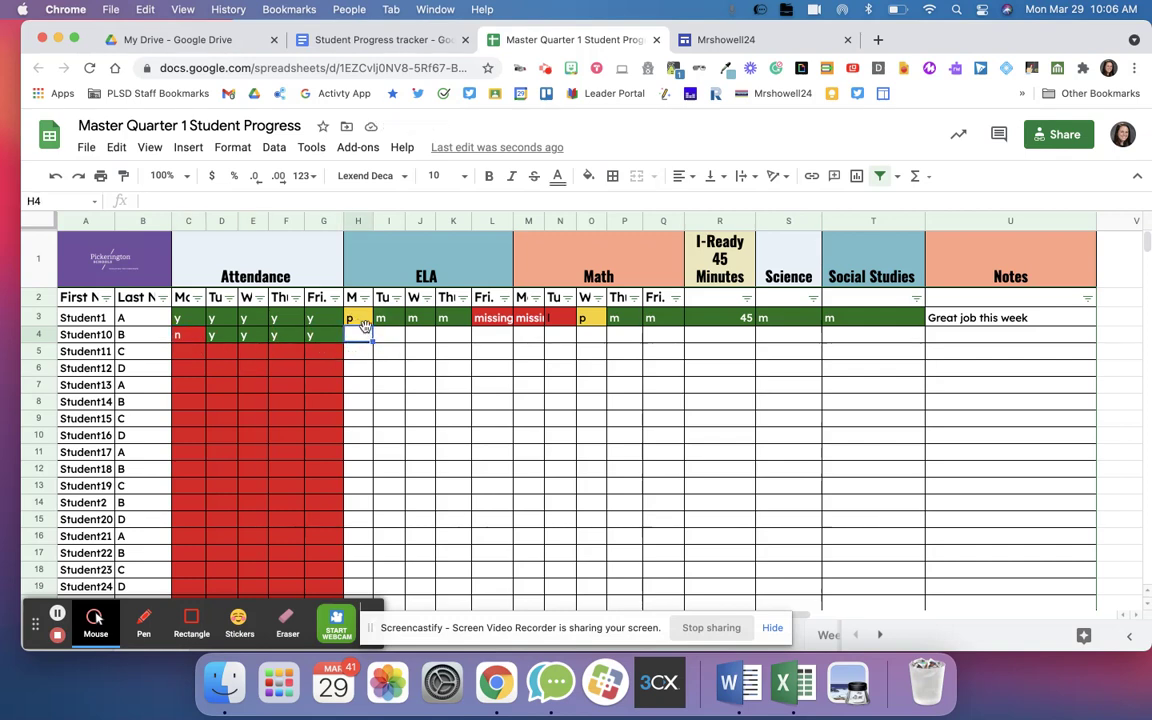
key(Up)
key(Up)
key(Right)
click(427, 299)
key(Escape)
key(Right)
key(Right)
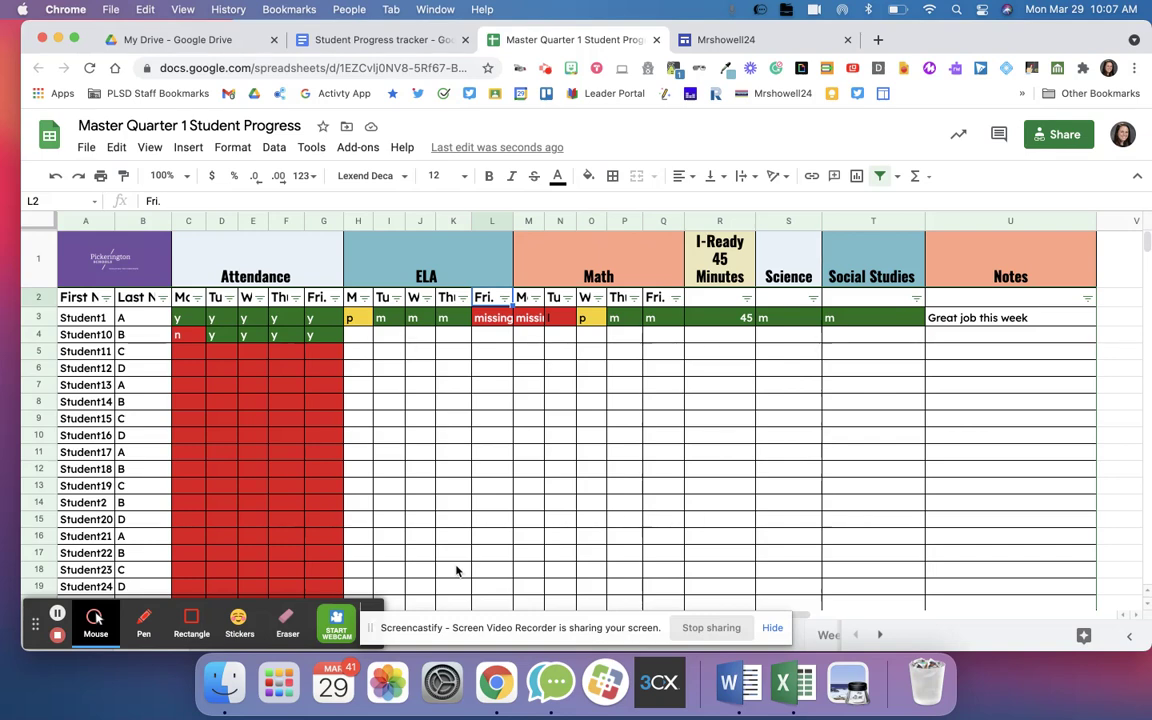
click(352, 299)
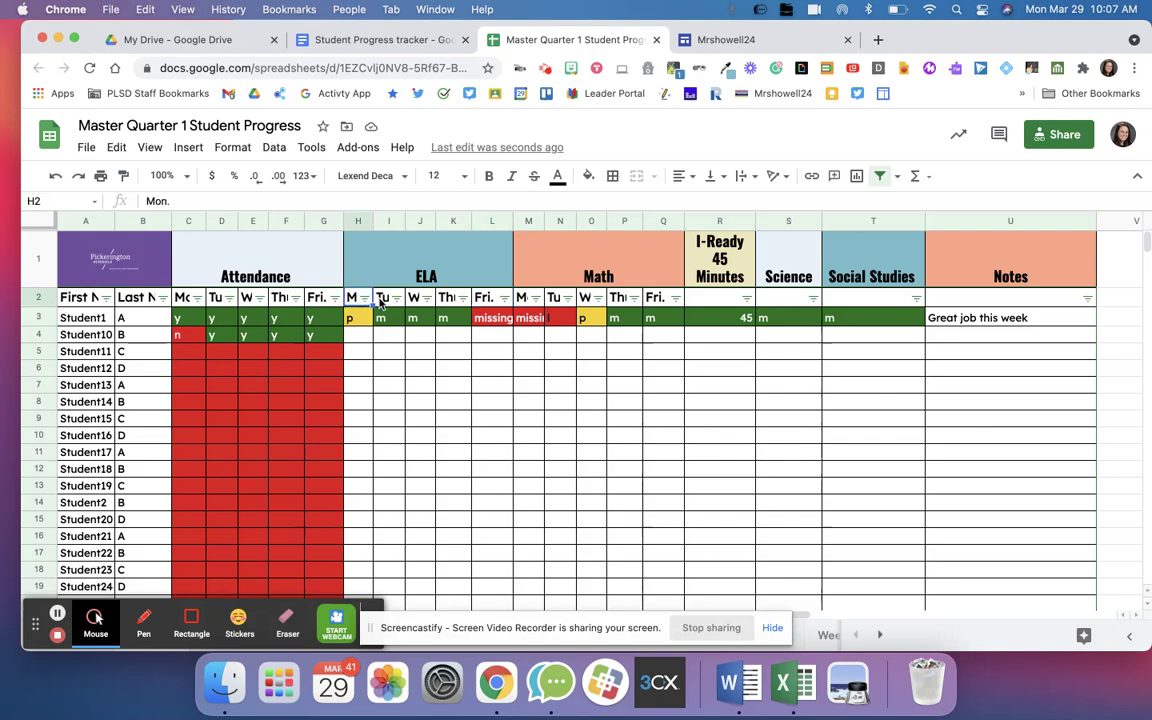
click(380, 302)
click(356, 302)
click(396, 299)
click(386, 301)
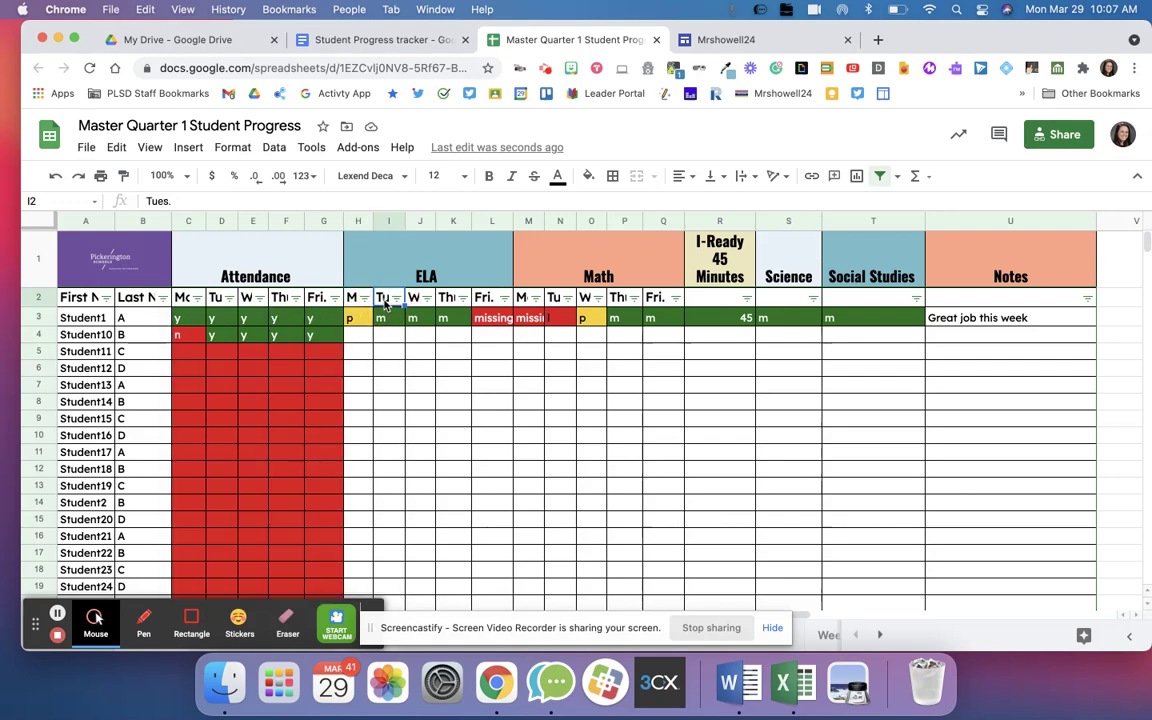
click(356, 302)
- Set Student1's Monday ELA mark to 3
click(357, 318)
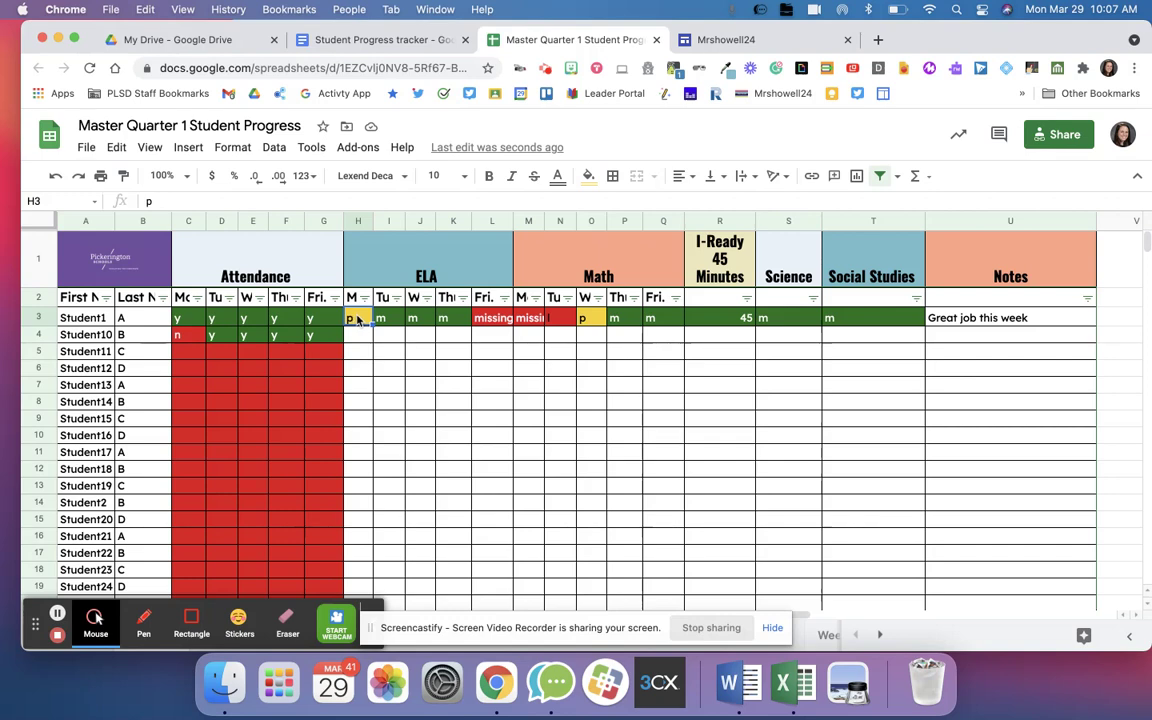
text(3)
click(453, 352)
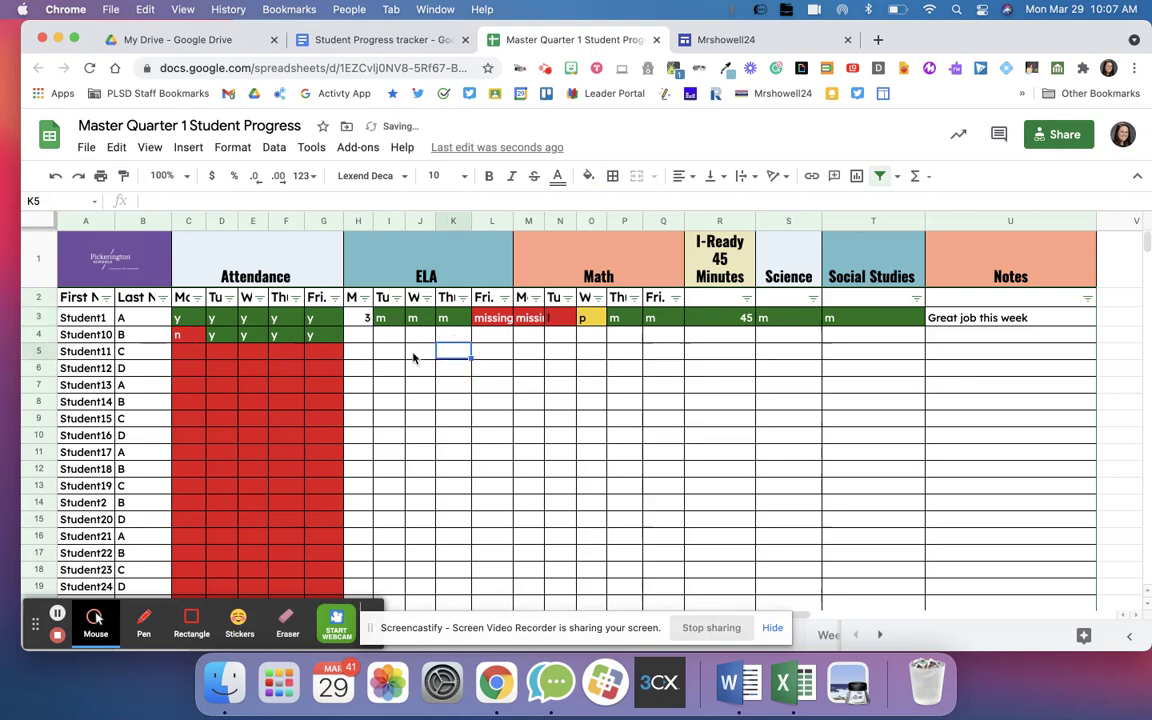
- Open the conditional format rules for the whole sheet and review the existing rules
click(366, 322)
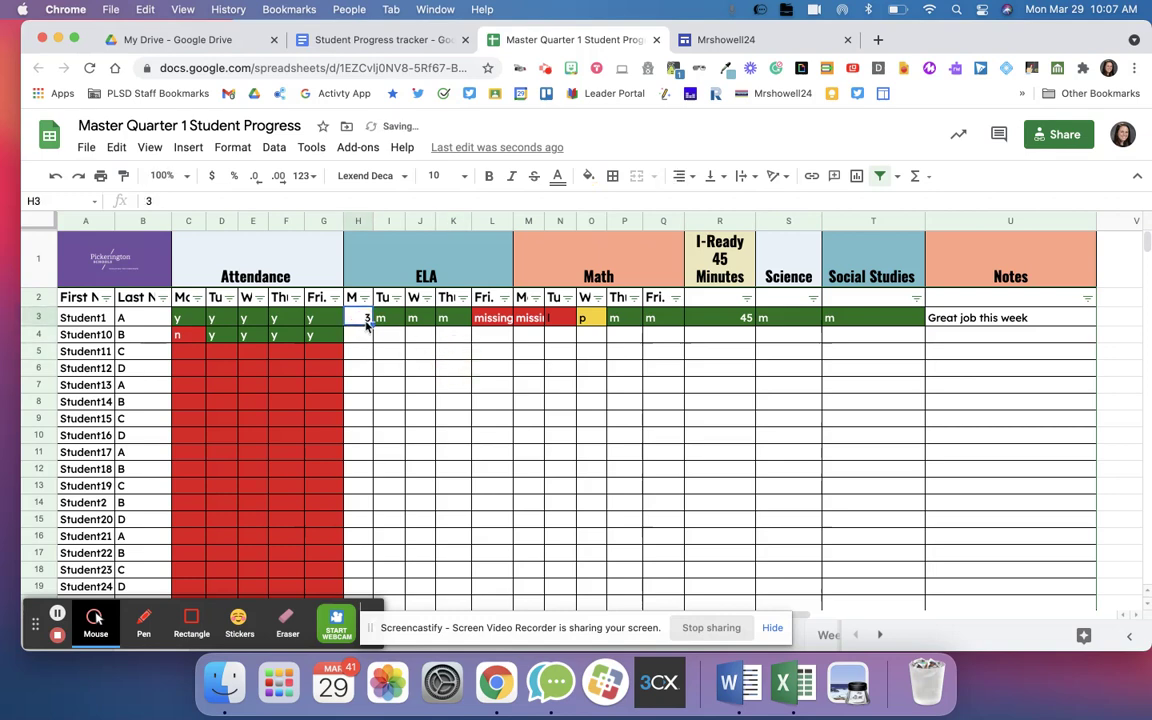
click(232, 147)
click(307, 526)
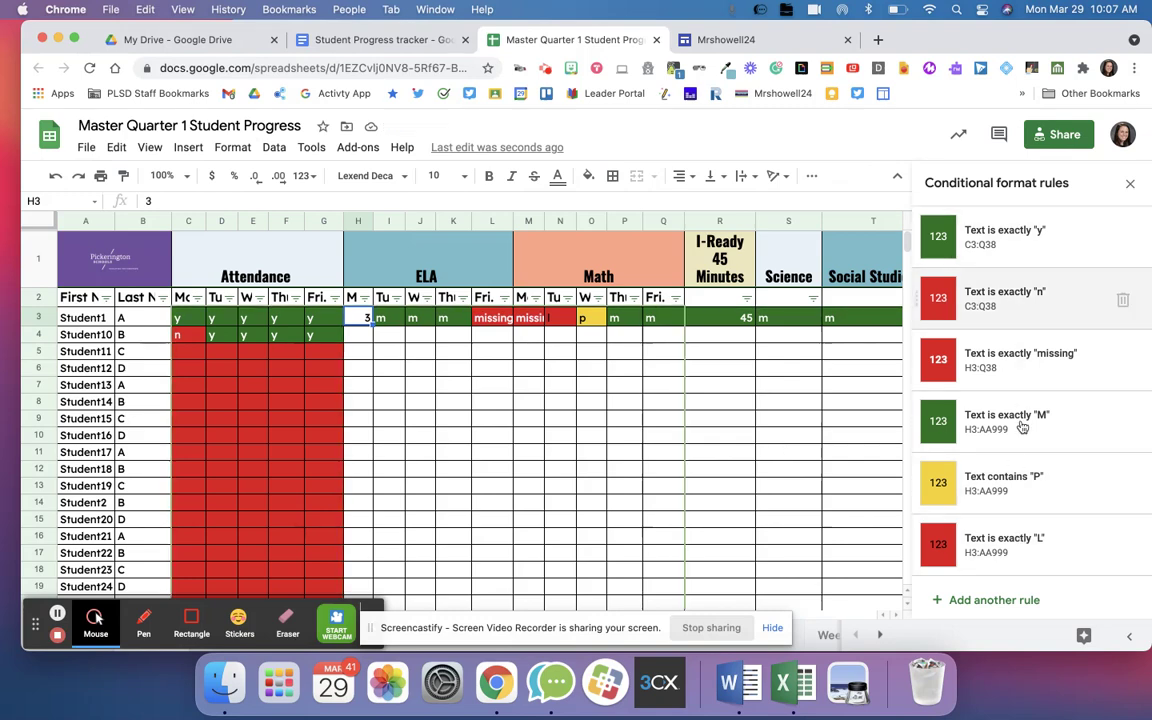
click(24, 224)
scroll(1052, 545, down, 4)
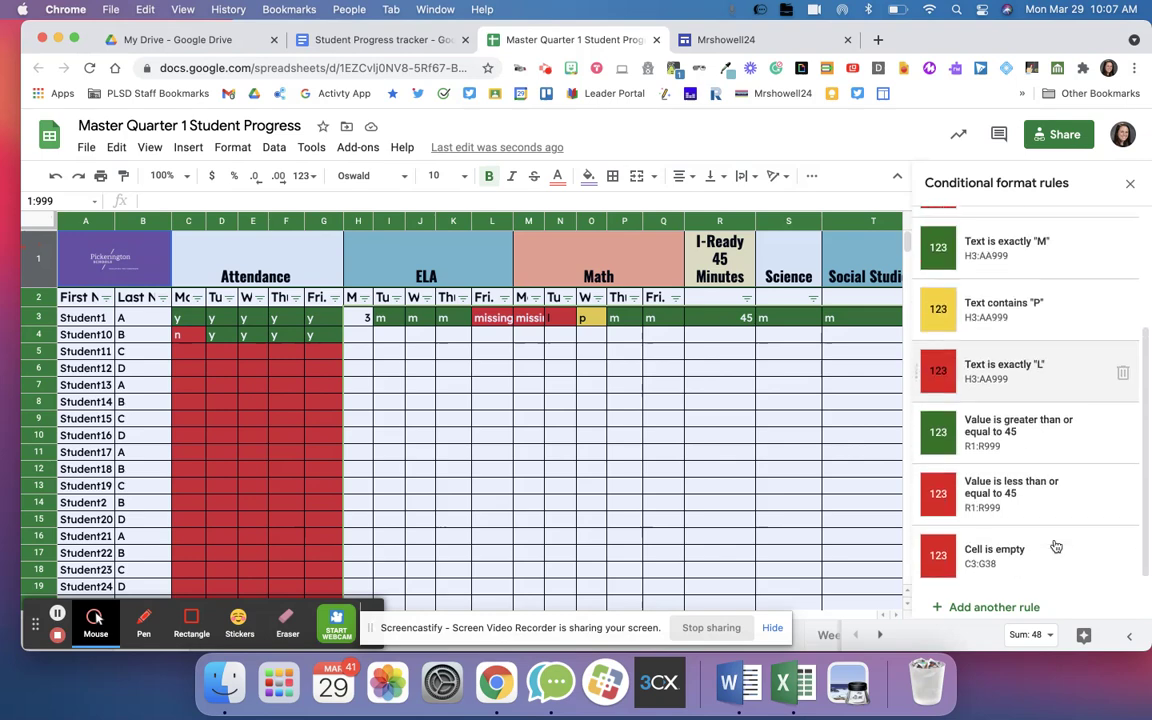
- Try to add a conditional format rule for text that is exactly 3 across A1:AA999
click(940, 607)
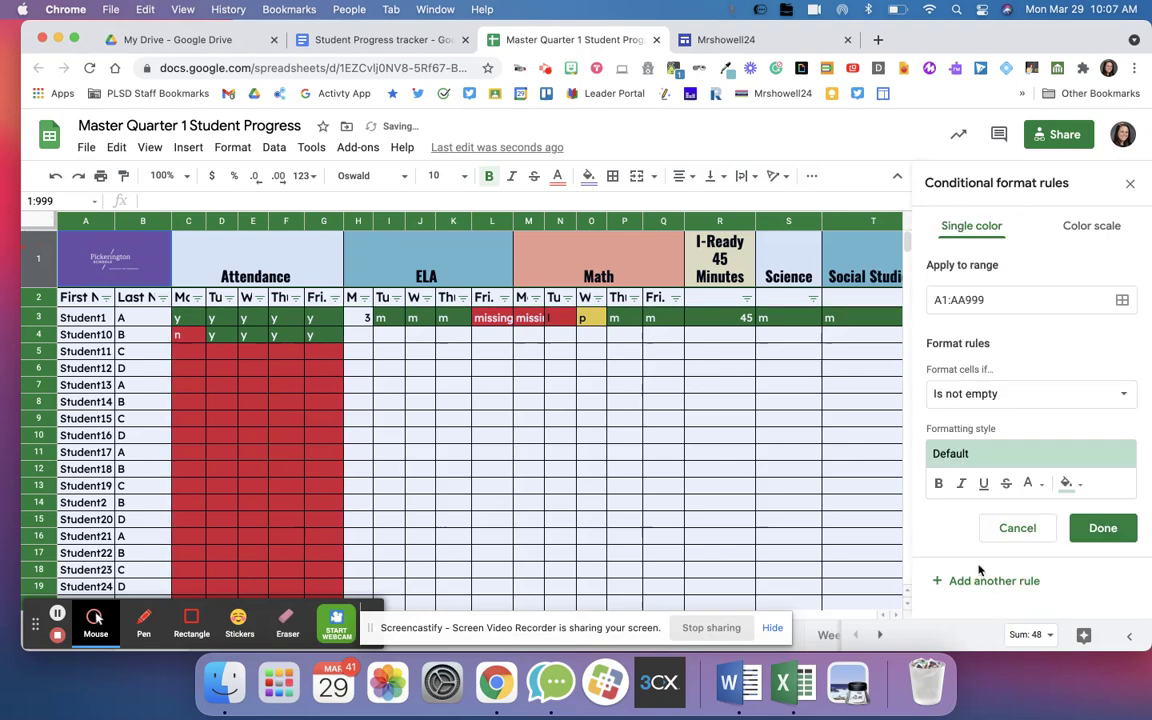
click(980, 393)
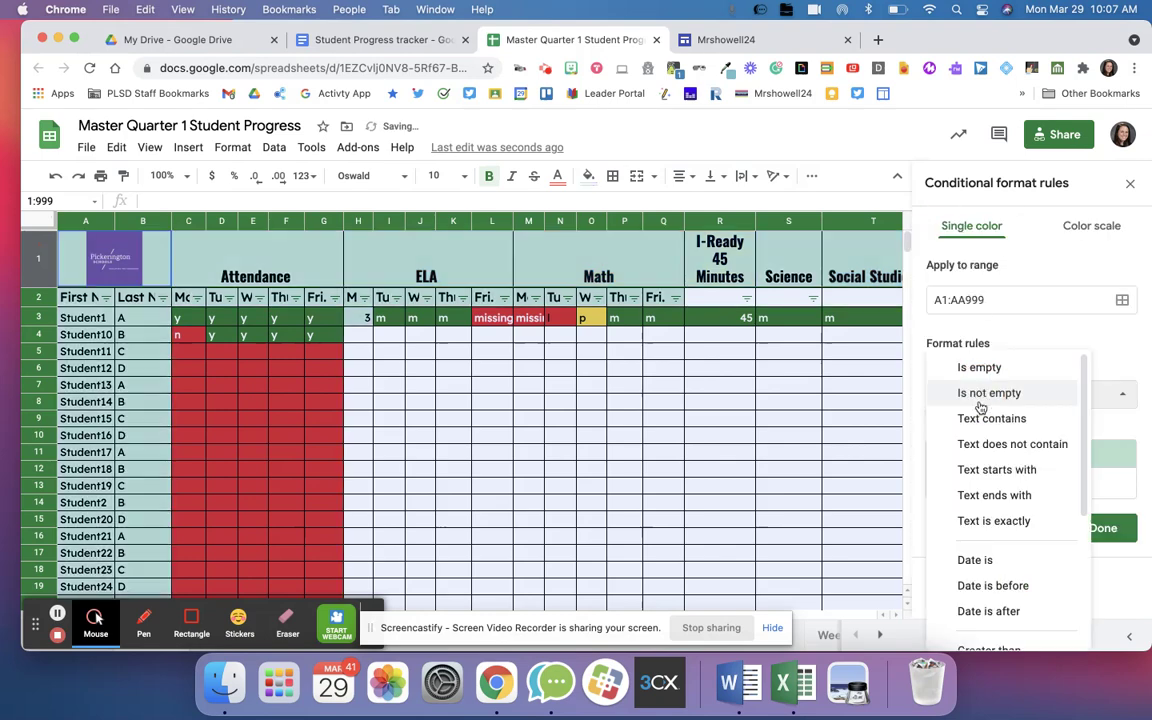
click(957, 520)
click(970, 430)
text(p)
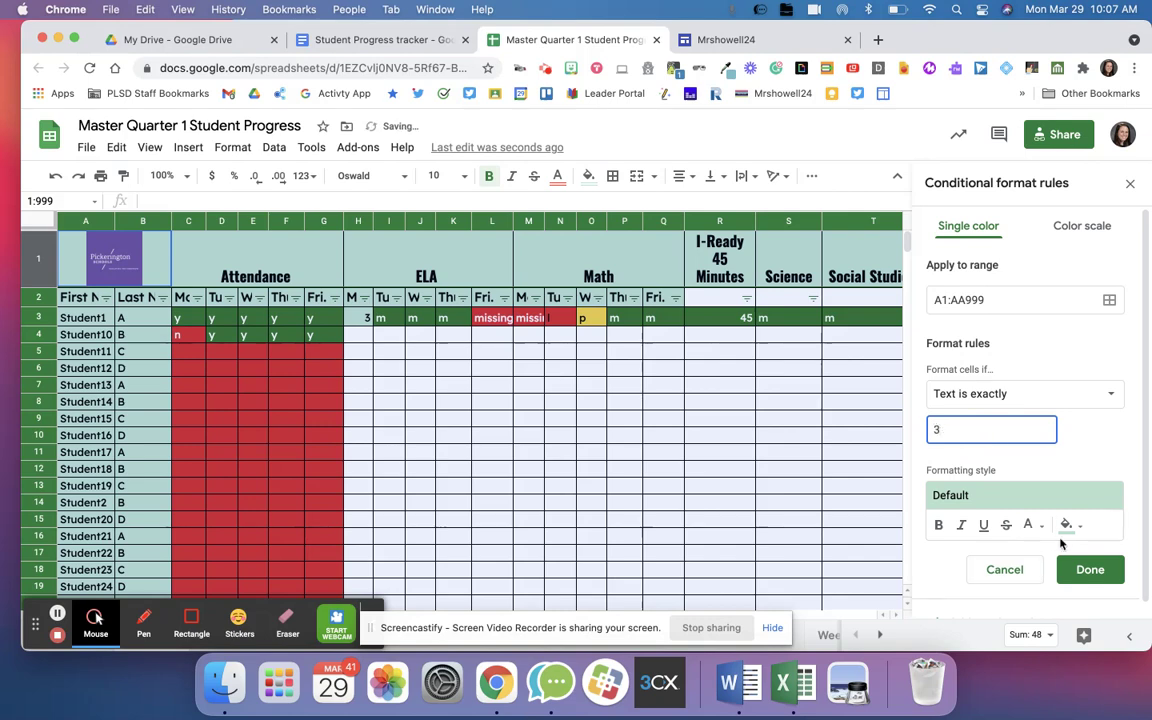
click(1067, 524)
click(1112, 442)
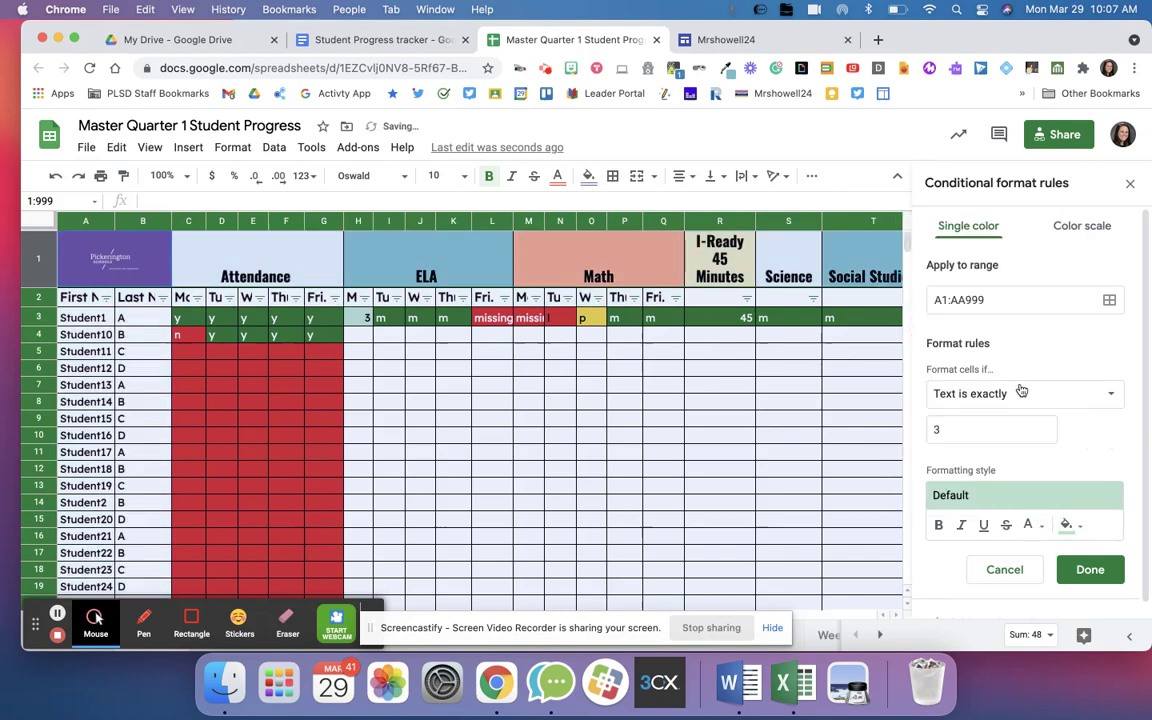
- Review the available rule conditions, discard the new conditional format rule, and close the rules
click(1000, 395)
scroll(998, 442, down, 3)
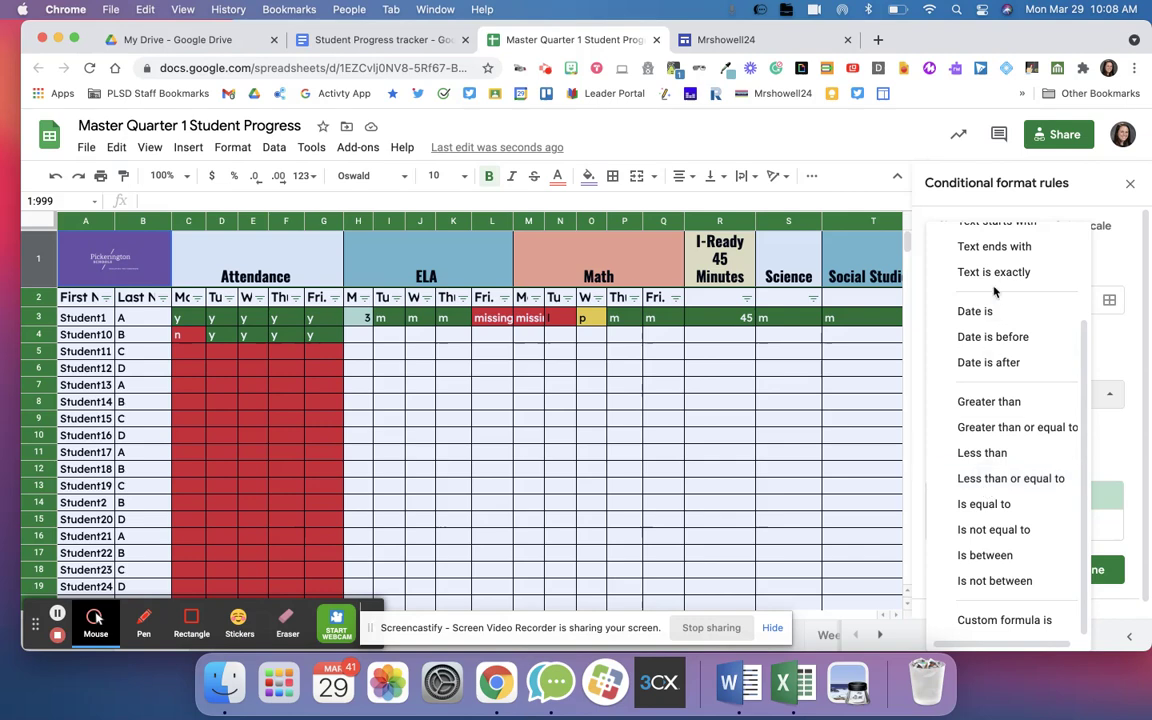
scroll(990, 320, up, 2)
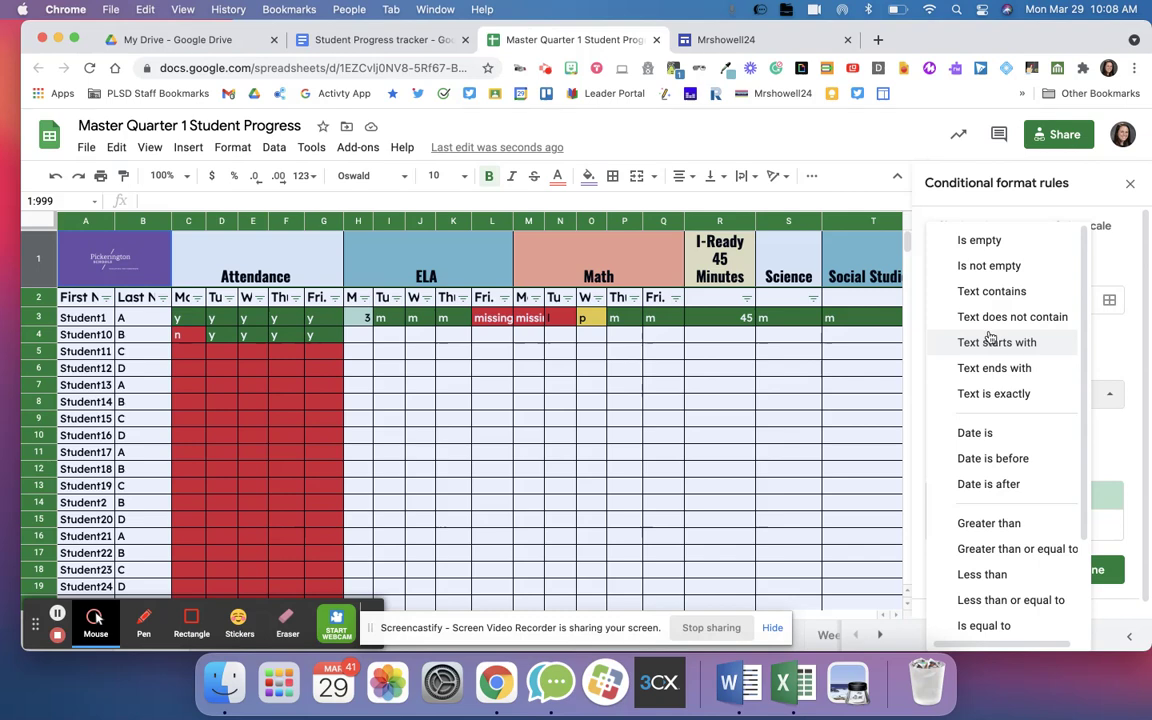
click(1101, 355)
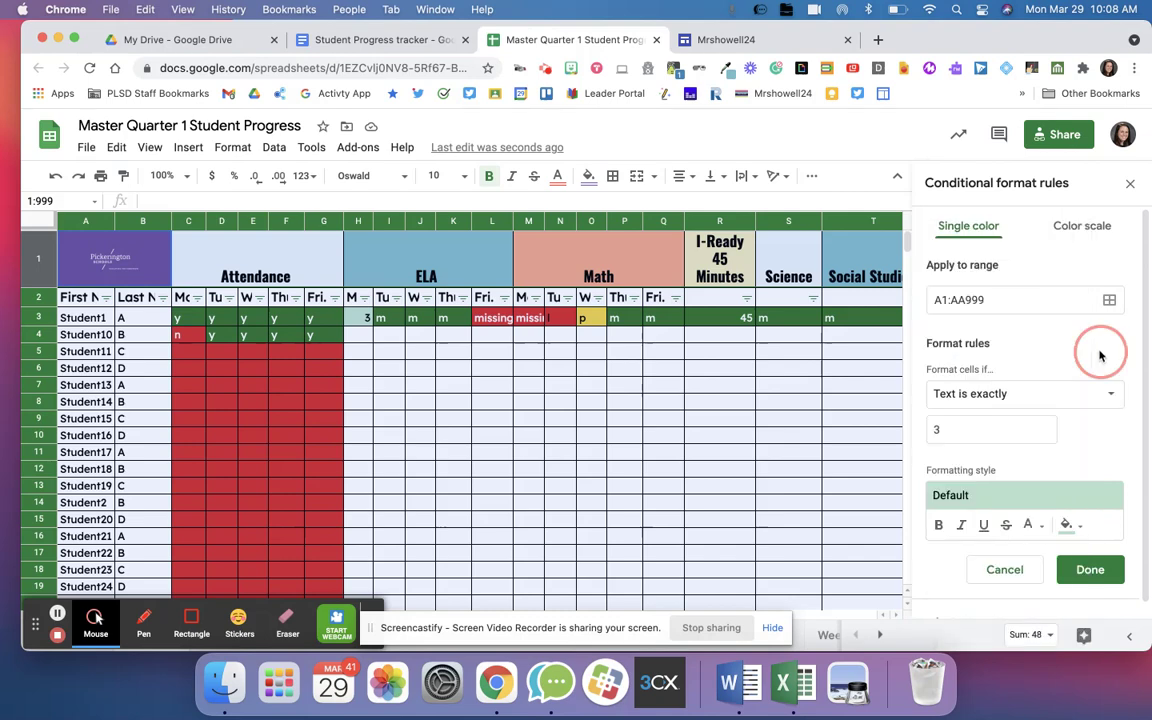
click(1005, 572)
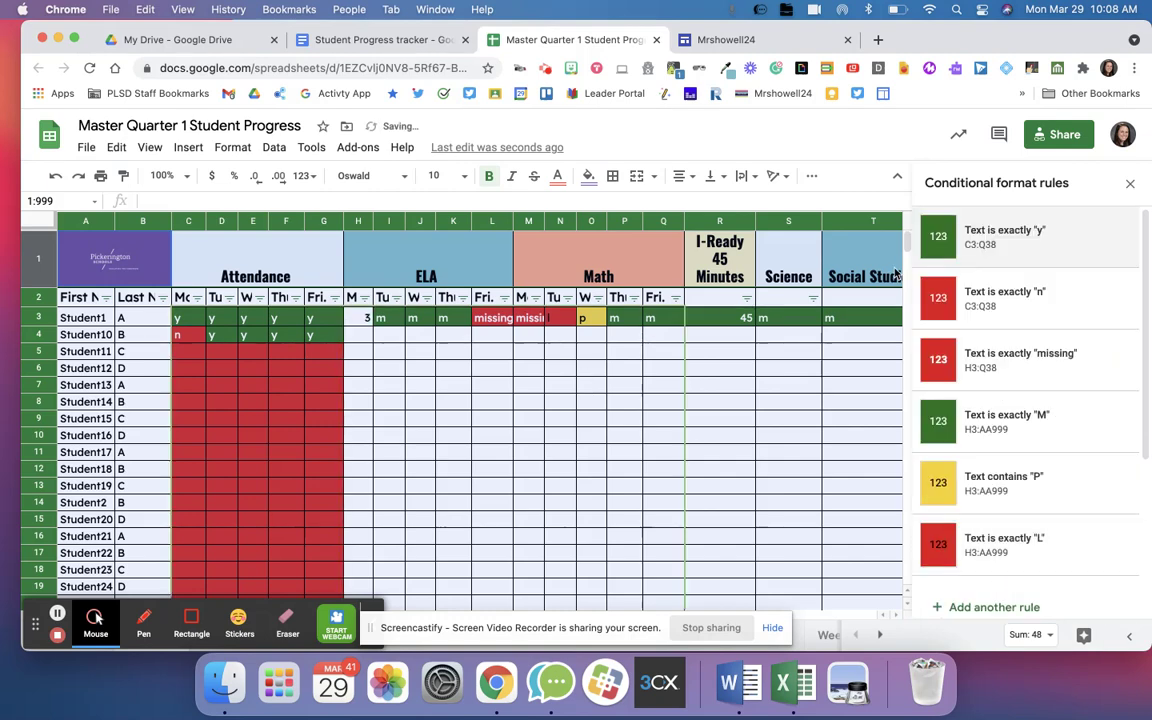
click(1129, 186)
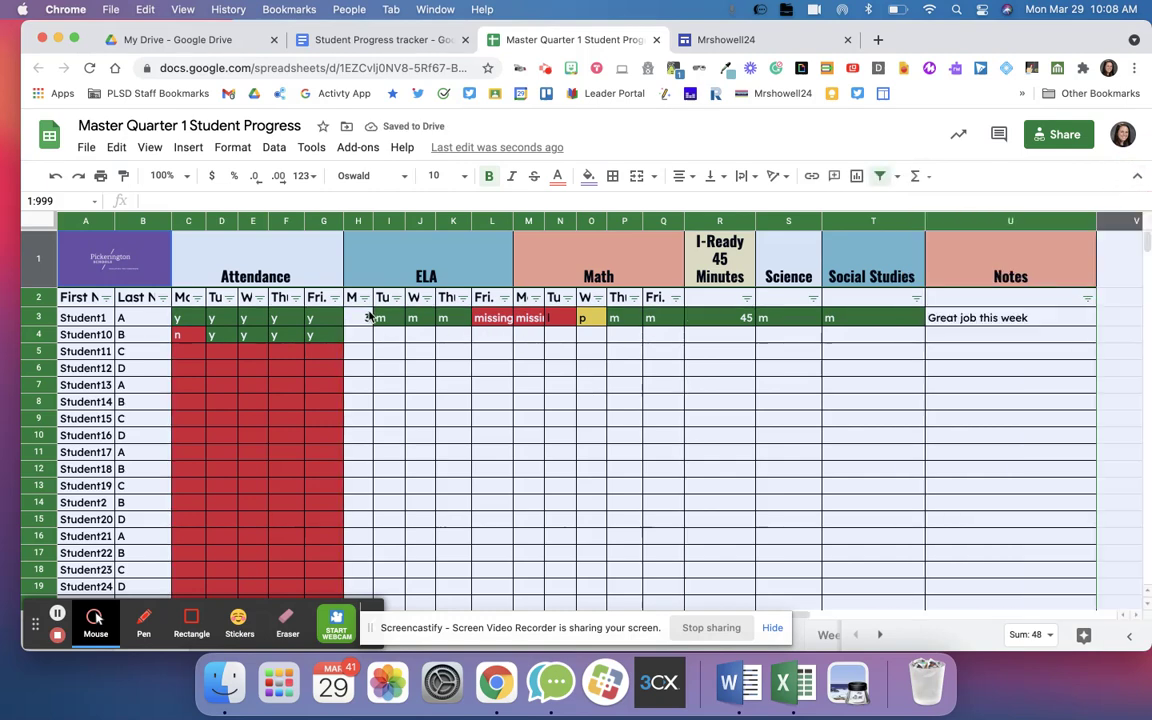
- Set Student1's Monday ELA mark to m and check the Friday ELA and Monday Math marks
click(367, 317)
text(m)
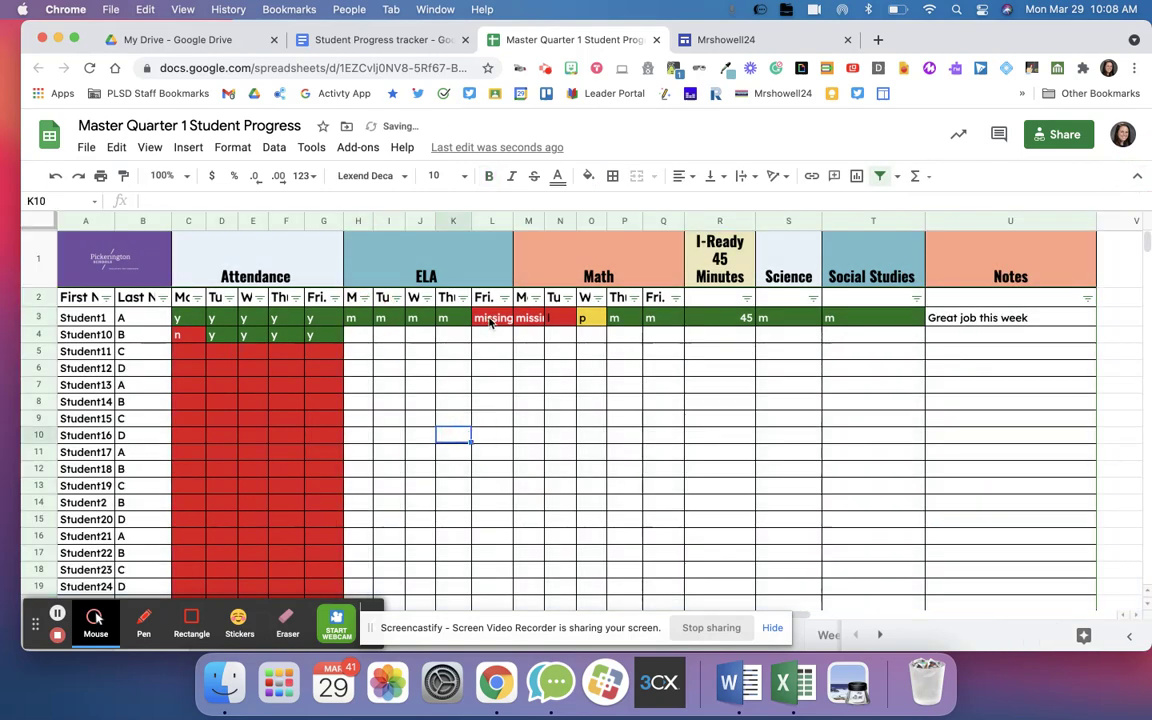
click(493, 320)
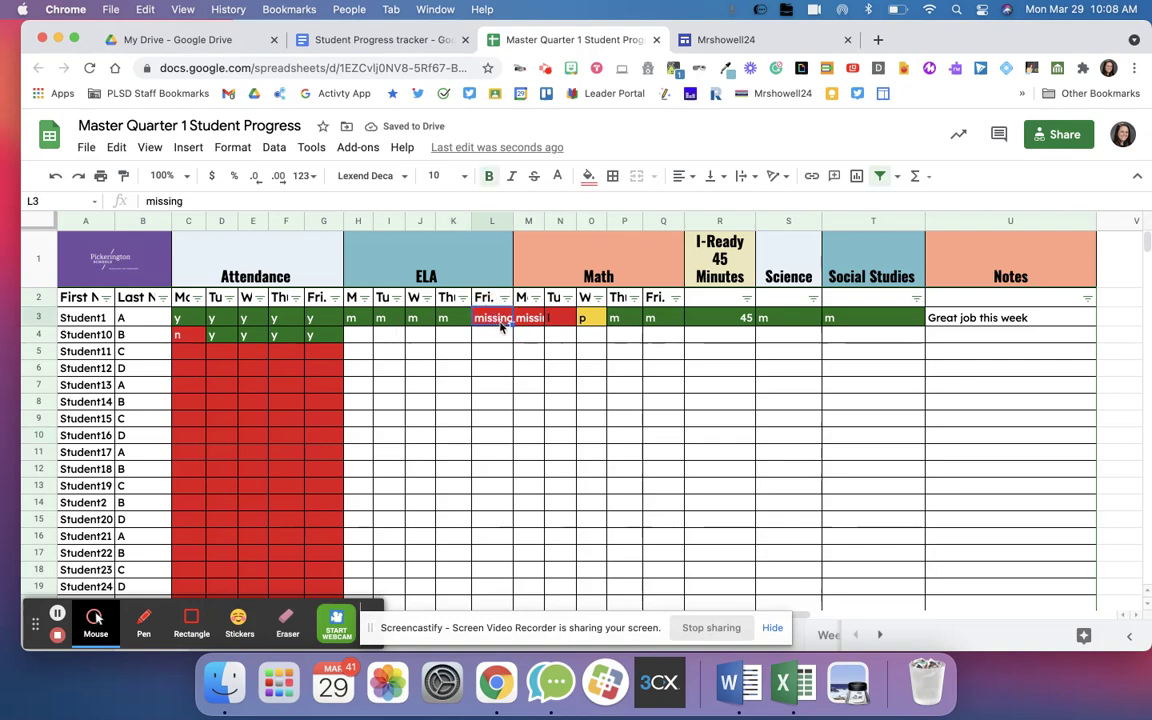
click(497, 326)
click(489, 403)
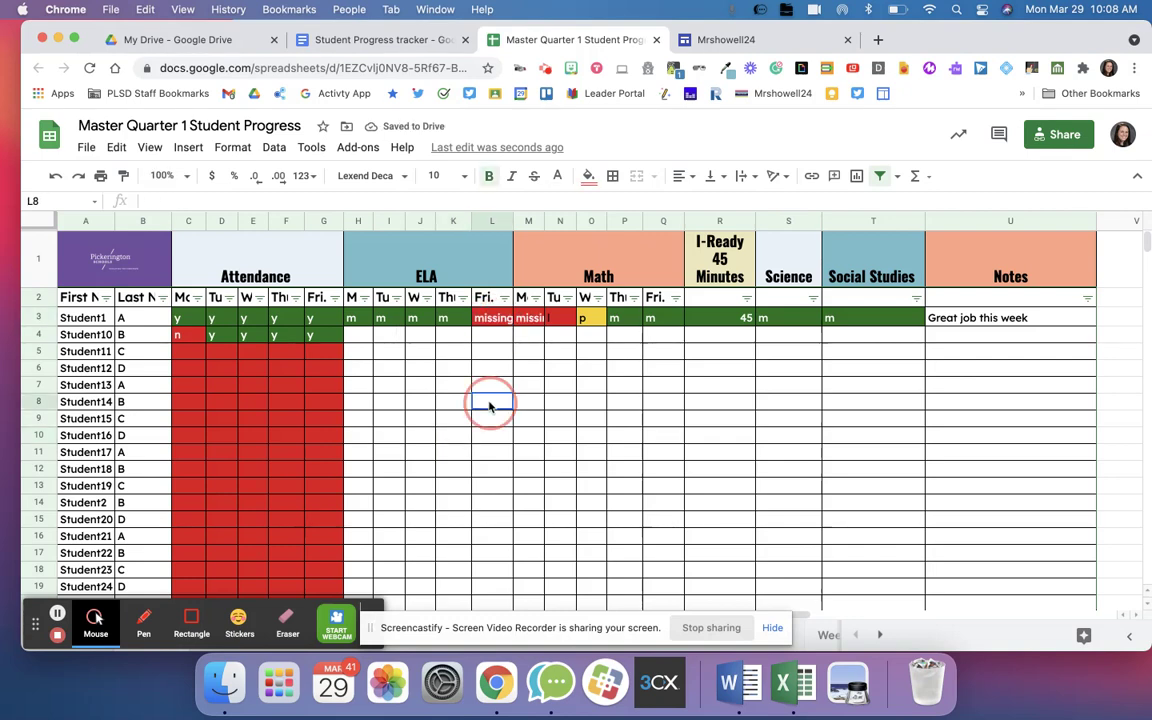
click(537, 320)
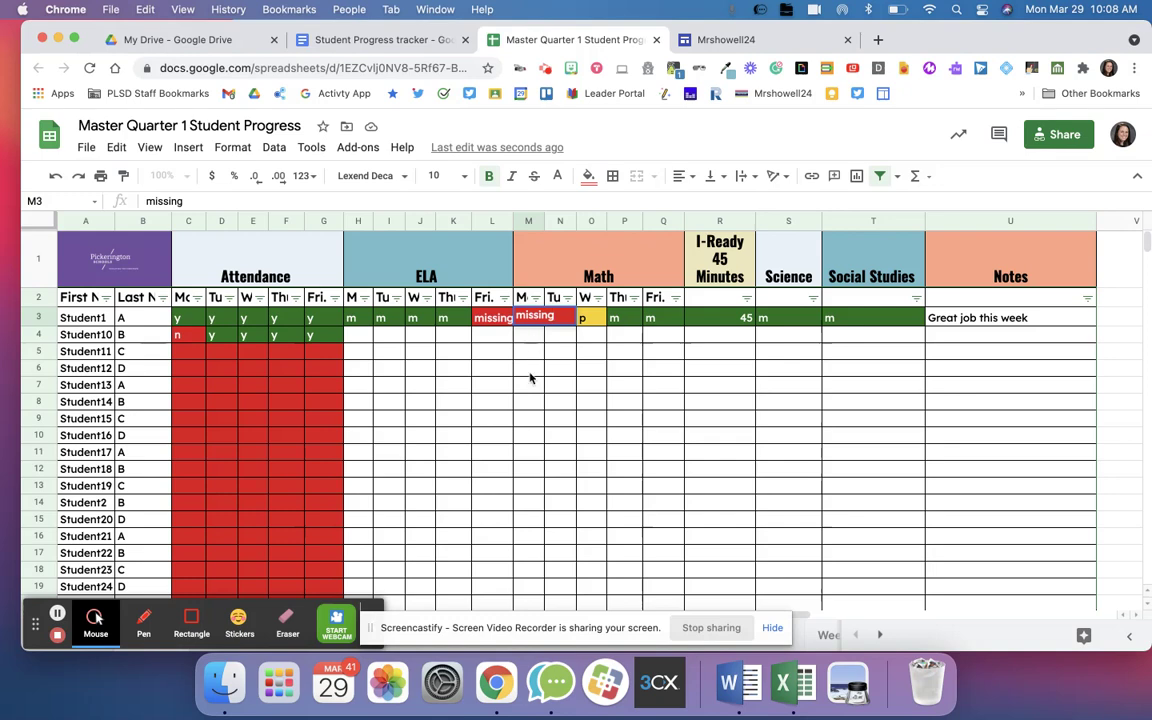
click(530, 372)
- Clear Student1's Tuesday Math mark and undo the deletion
click(563, 319)
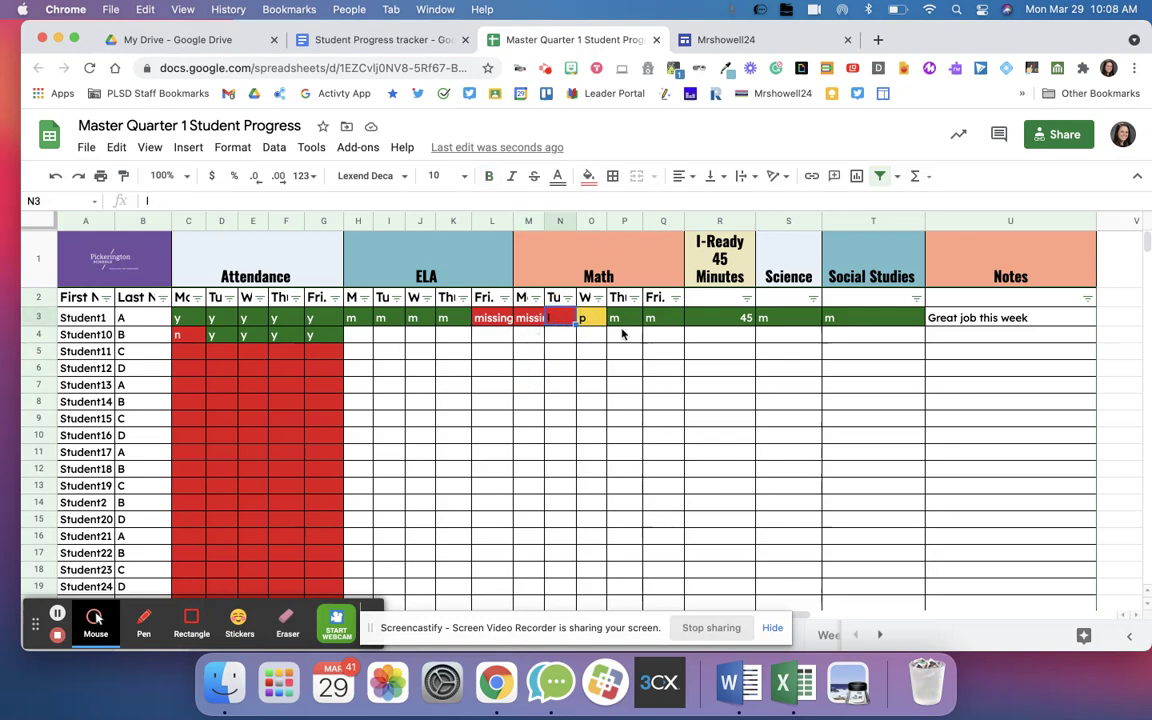
key(BackSpace)
key(cmd+z)
click(660, 350)
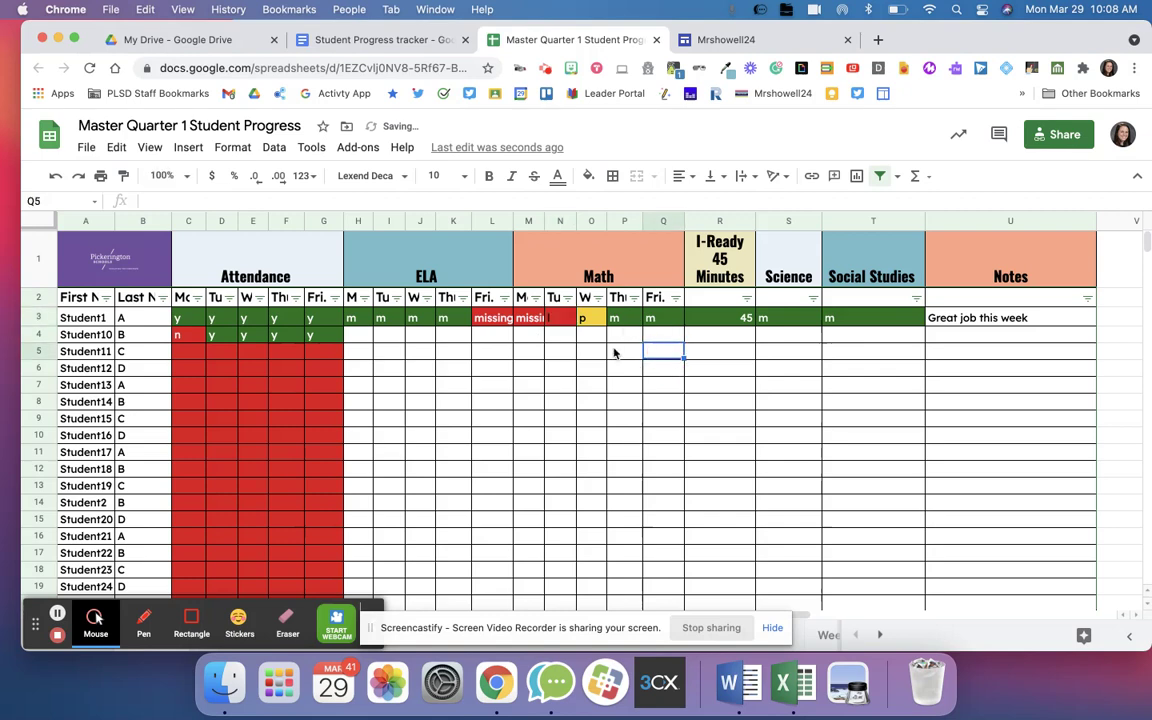
- Set the text color to white in the conditional format rule for text that is exactly L
click(40, 219)
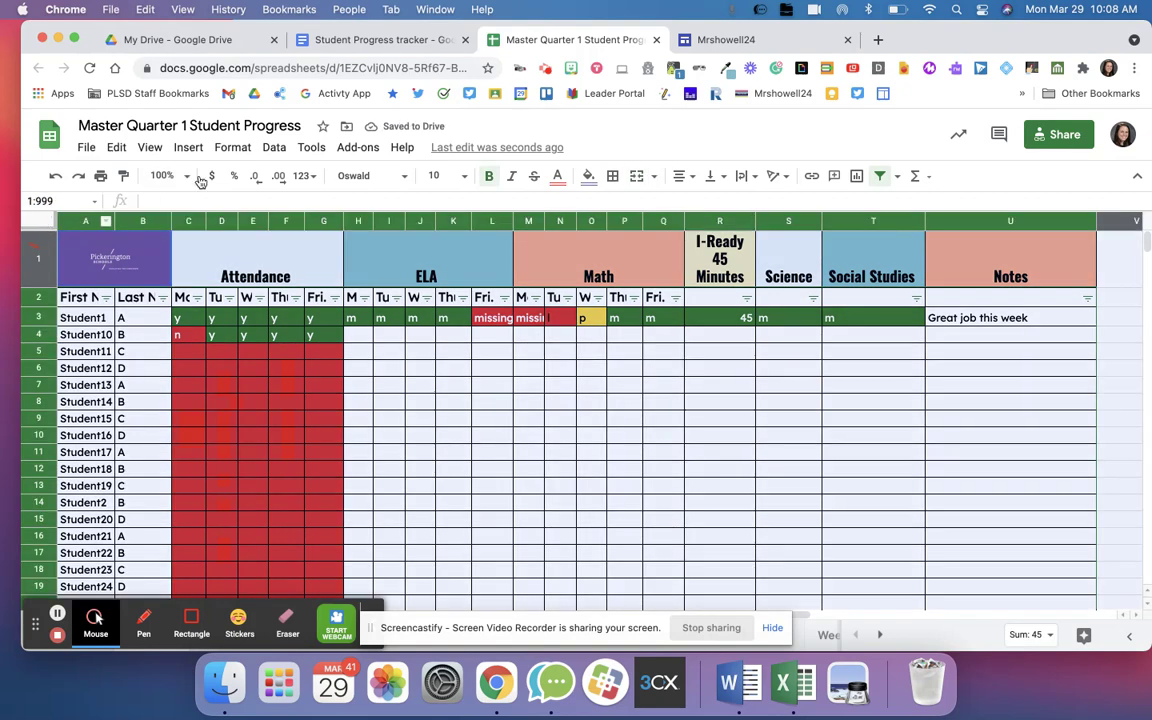
click(275, 148)
mouse_move(230, 150)
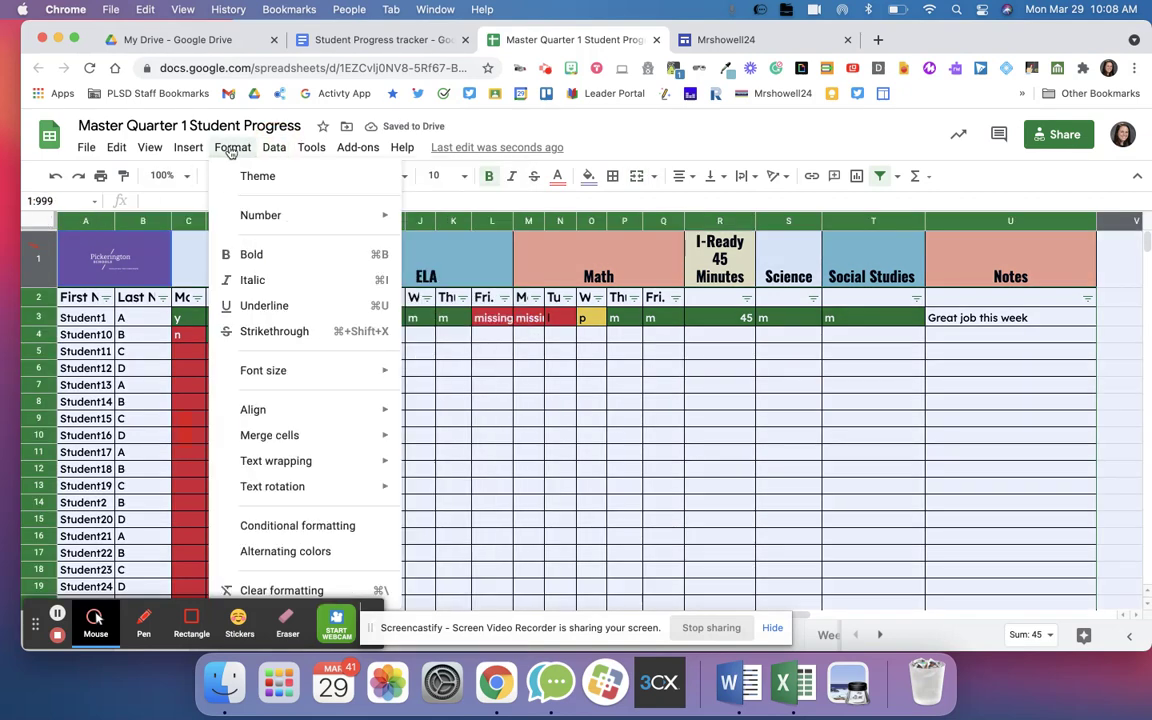
click(300, 527)
scroll(980, 508, down, 2)
click(978, 488)
click(1031, 527)
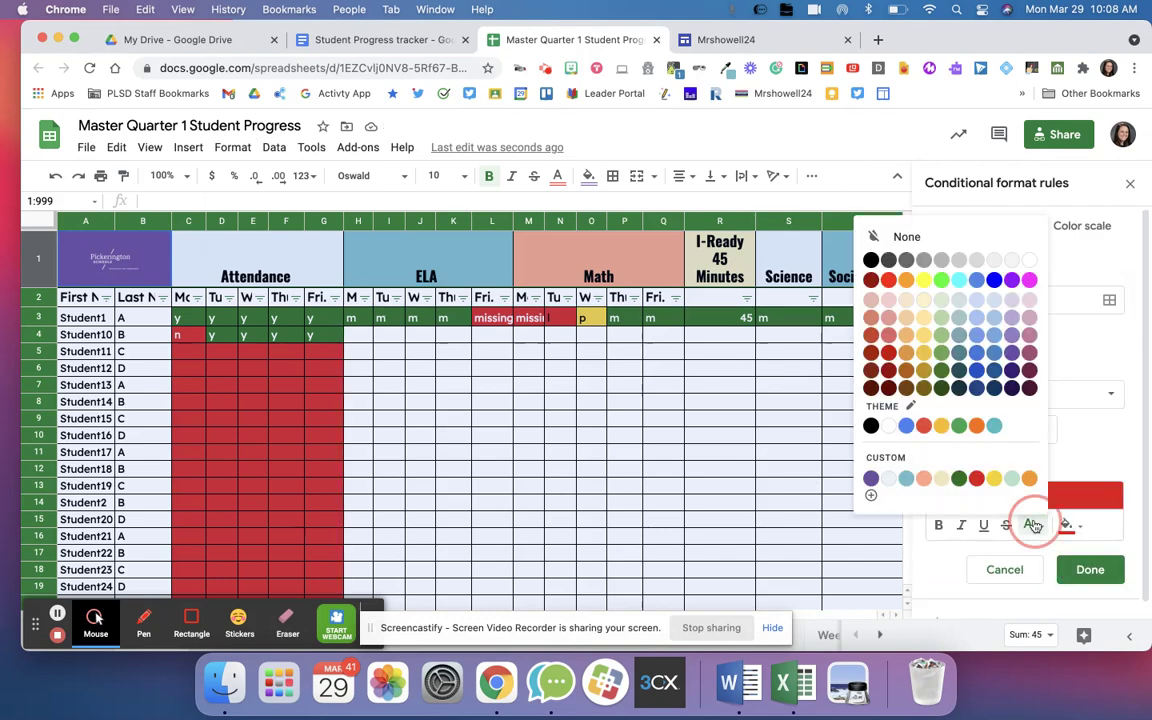
click(1029, 261)
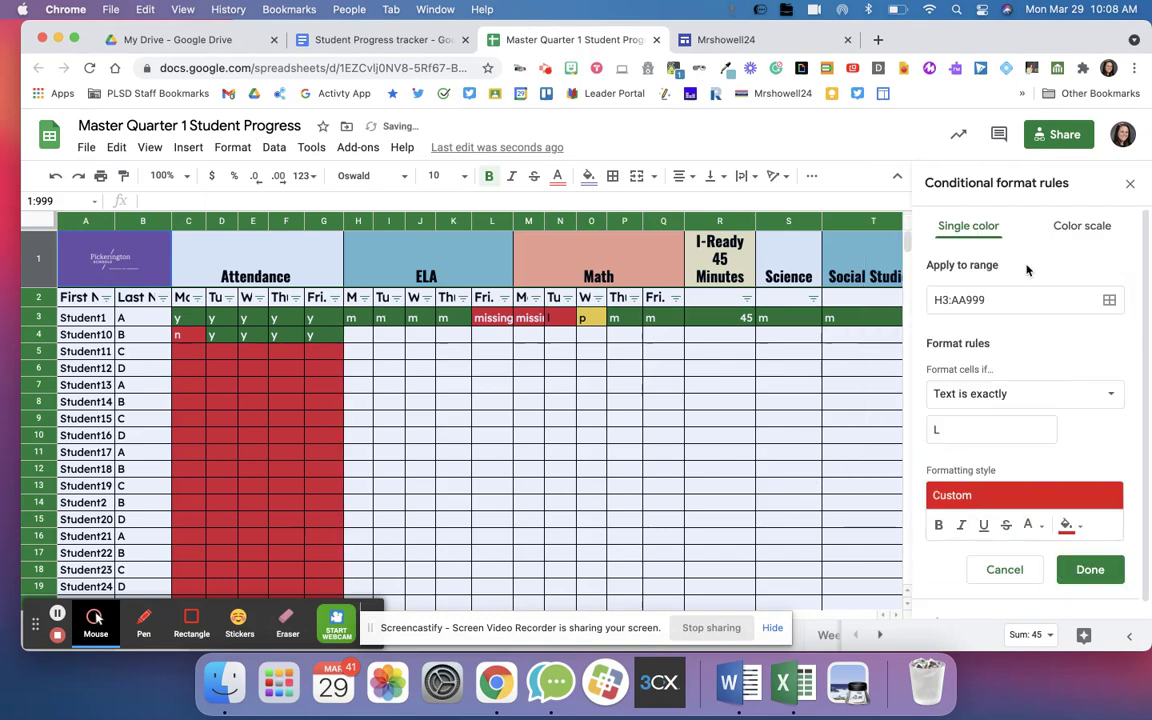
click(1090, 569)
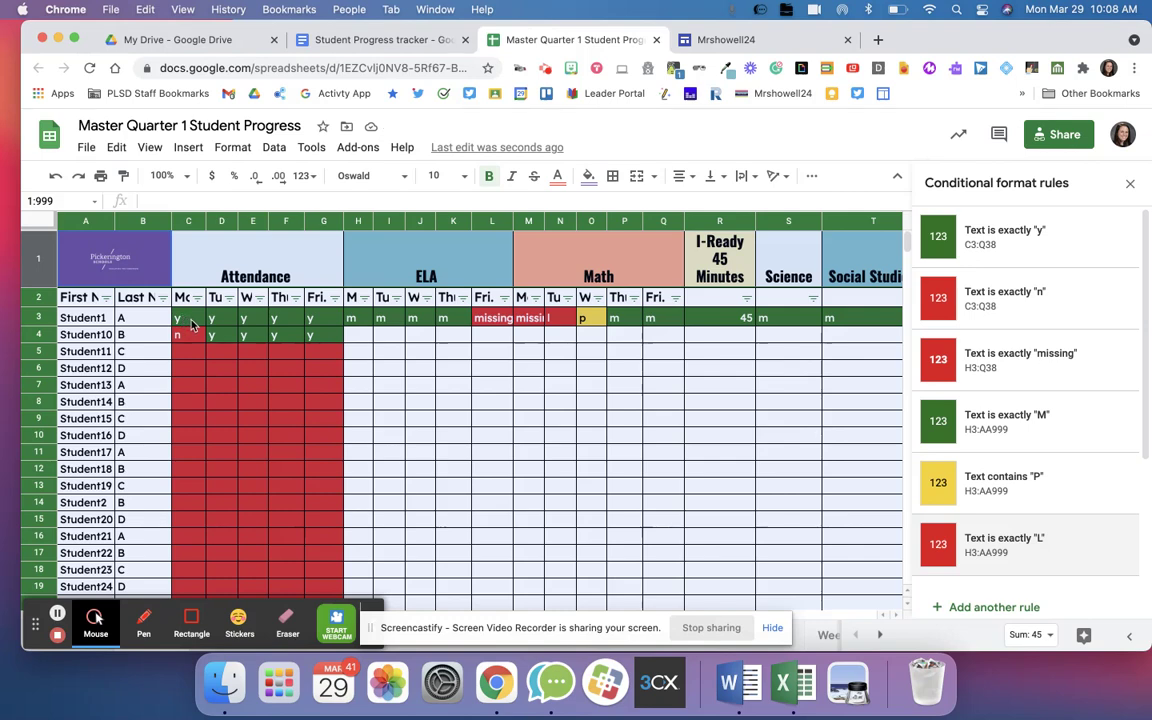
- Review the conditional format rules applied to the I-Ready column, close the rules, and check Student1's note
scroll(538, 269, right, 5)
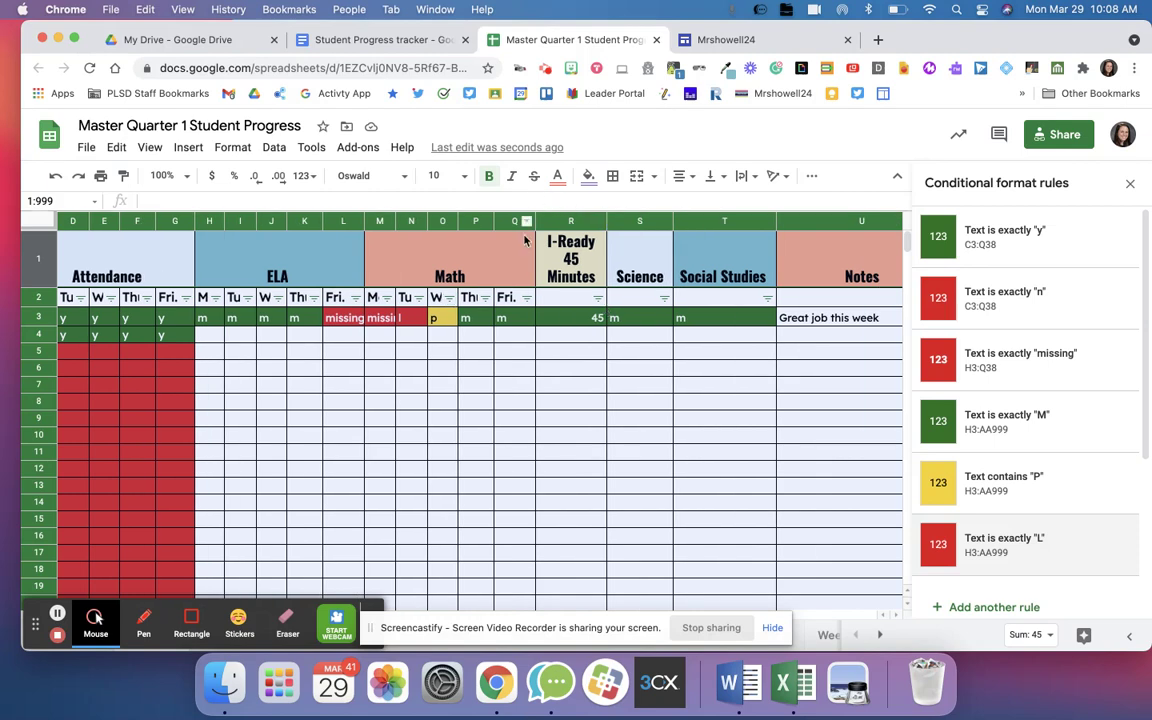
click(594, 394)
scroll(594, 394, left, 3)
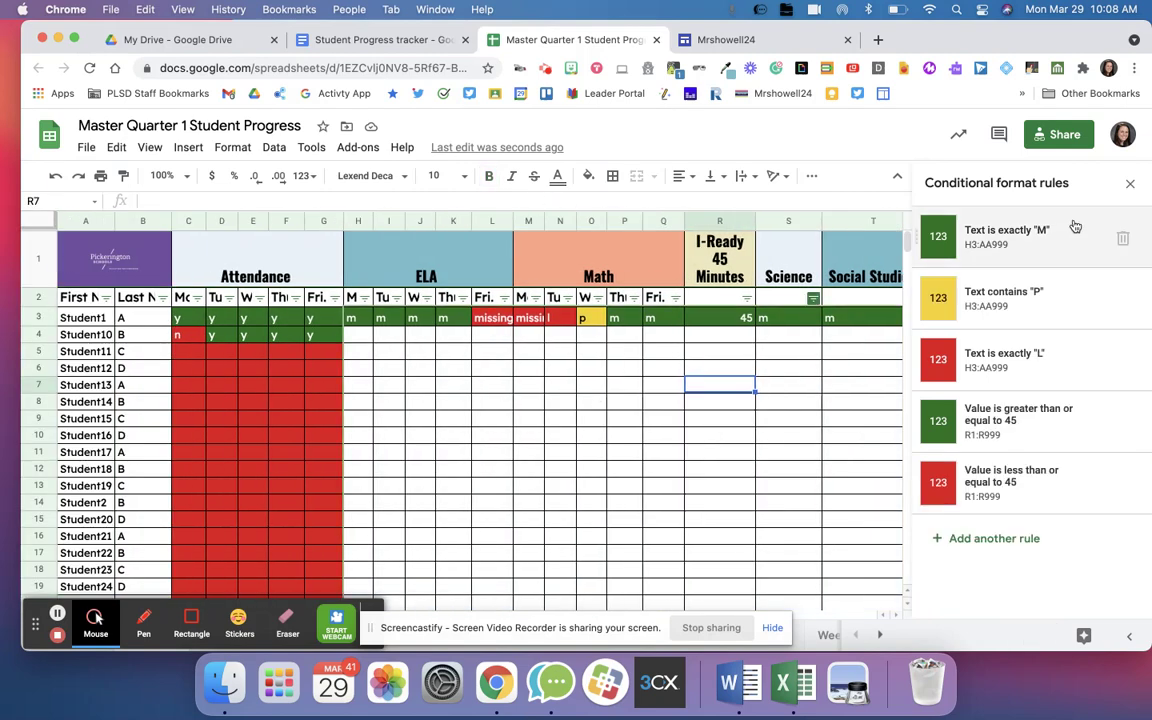
click(1130, 183)
click(962, 320)
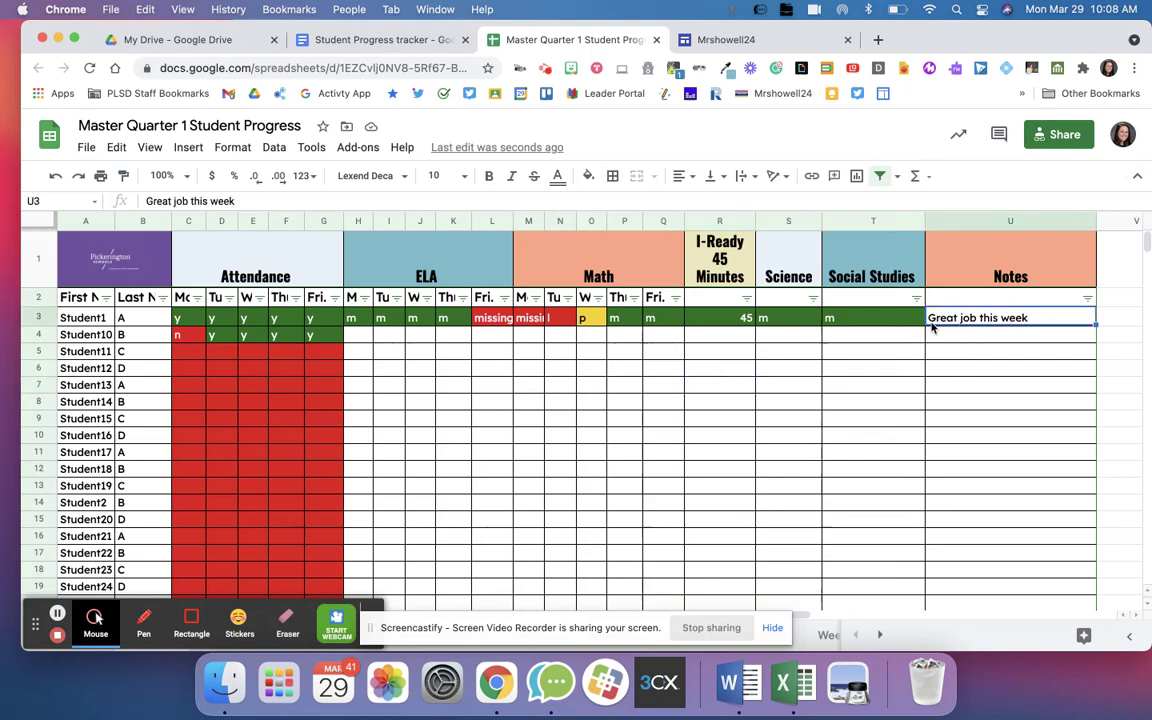
- Enter y for Student11's attendance from Monday through Friday
click(196, 354)
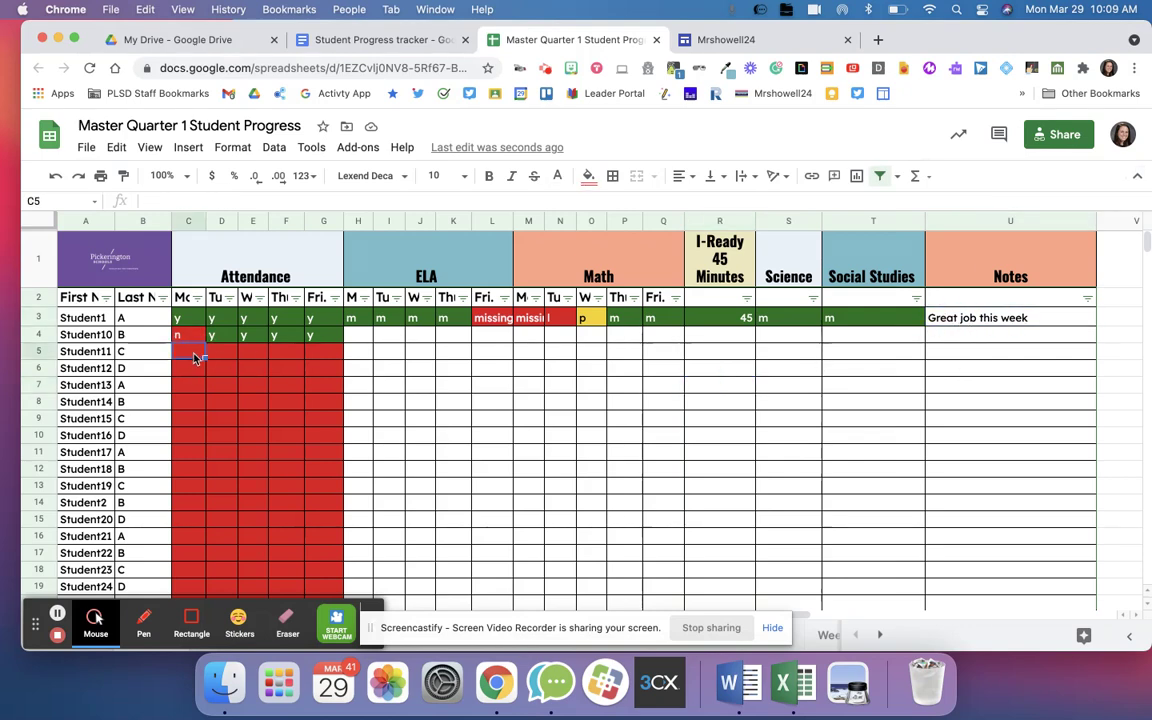
text(y)
key(Tab)
text(y)
key(Tab)
text(y)
key(Tab)
text(y)
key(Tab)
text(y)
key(Tab)
- Enter Student11's ELA marks as m for Monday through Thursday and missing for Friday
text(m)
key(Tab)
text(m)
key(Tab)
text(m)
key(Tab)
text(m)
key(Tab)
text(ing)
key(Tab)
- Enter Student11's Math marks from Monday through Friday as l, p, m, m and p
text(l)
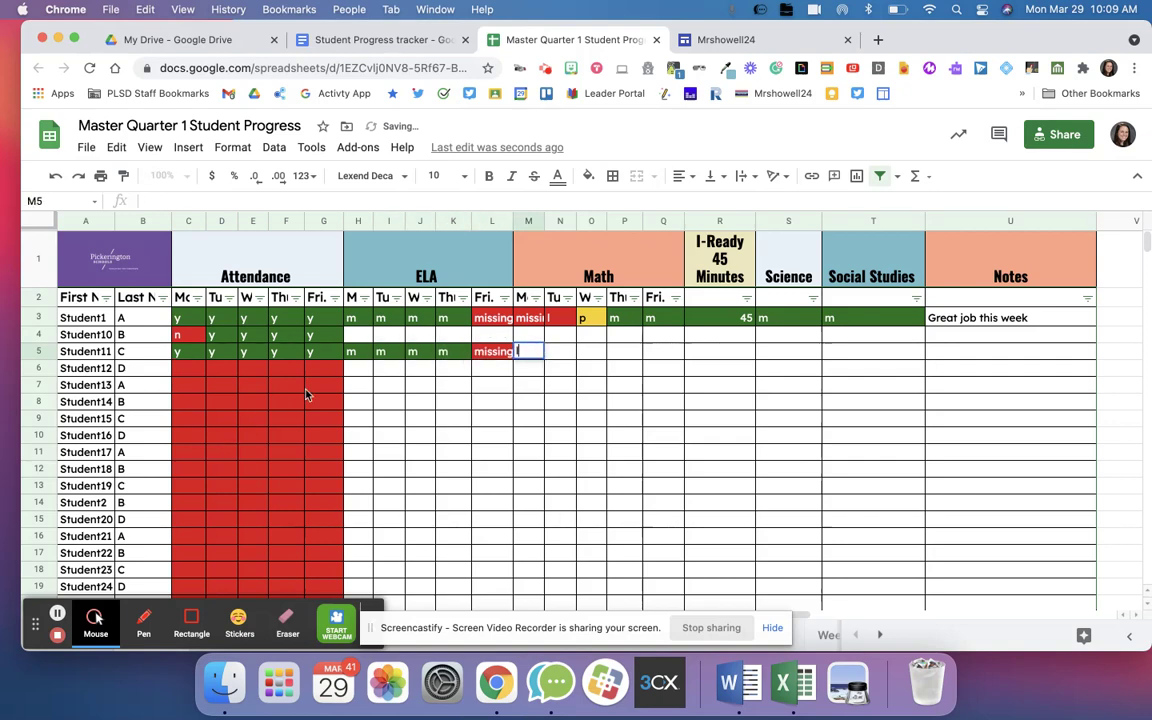
key(Tab)
text(p)
key(Tab)
text(m)
key(Tab)
text(m)
key(Tab)
text(p)
key(Tab)
- Enter 35 I-Ready minutes for Student11 and mark both Science and Social Studies as m
text(35)
key(Tab)
text(m)
key(Tab)
text(m)
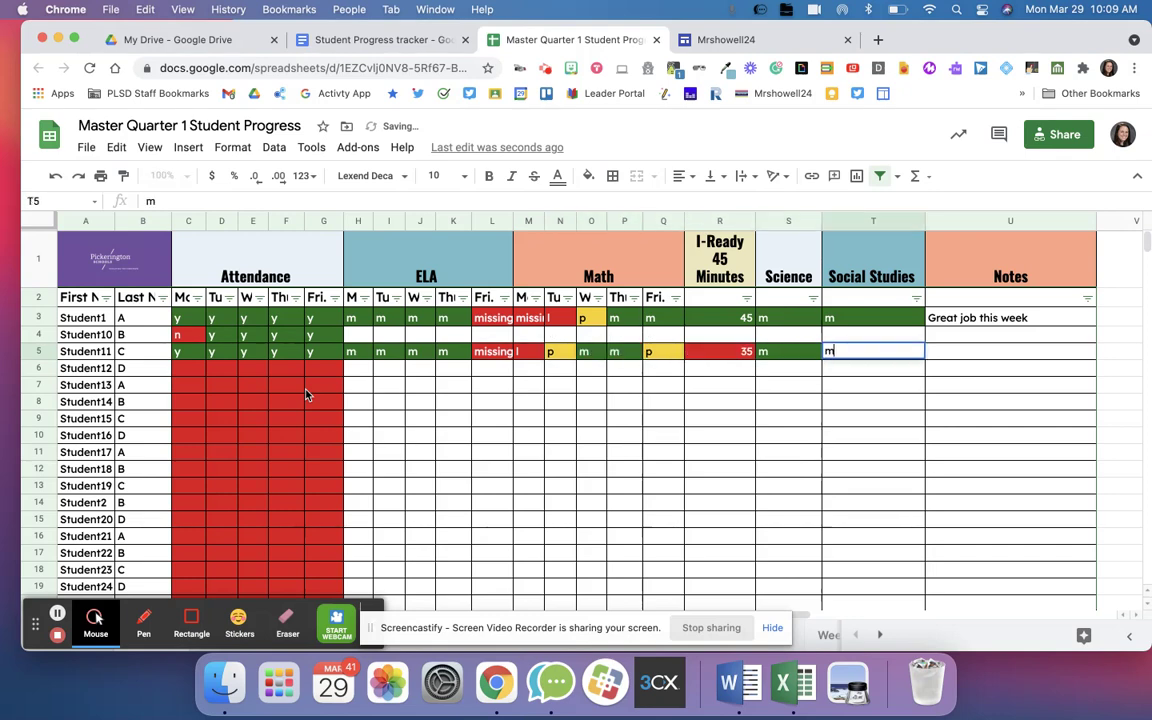
- Add the note "Missing work- Lesson 4 Indpendent Practice" for Student11
click(964, 340)
click(964, 348)
text(Missing work)
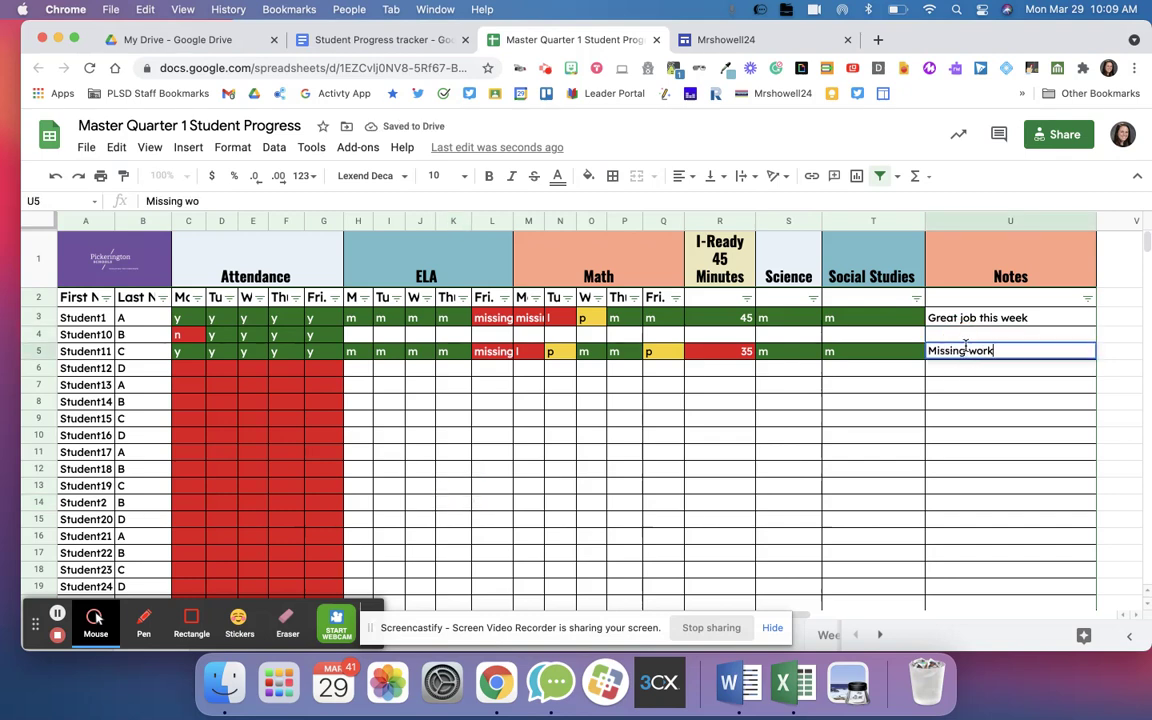
text(- Scien)
key(BackSpace)
key(BackSpace)
key(BackSpace)
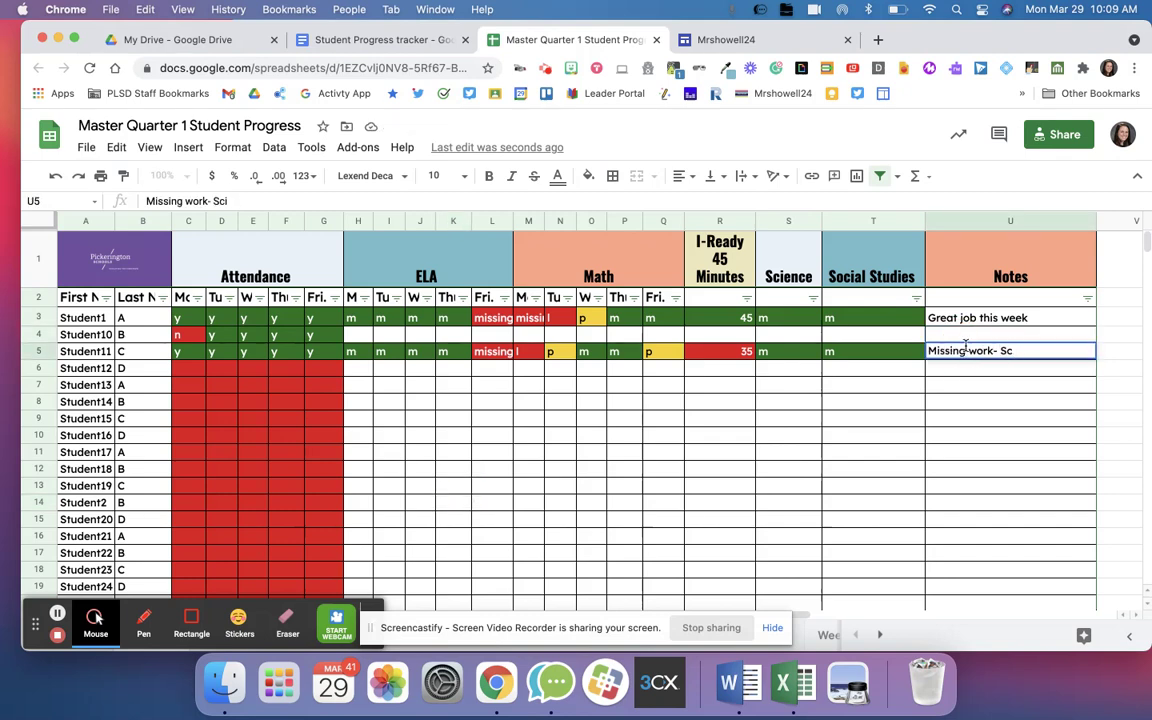
text(Lesson 4)
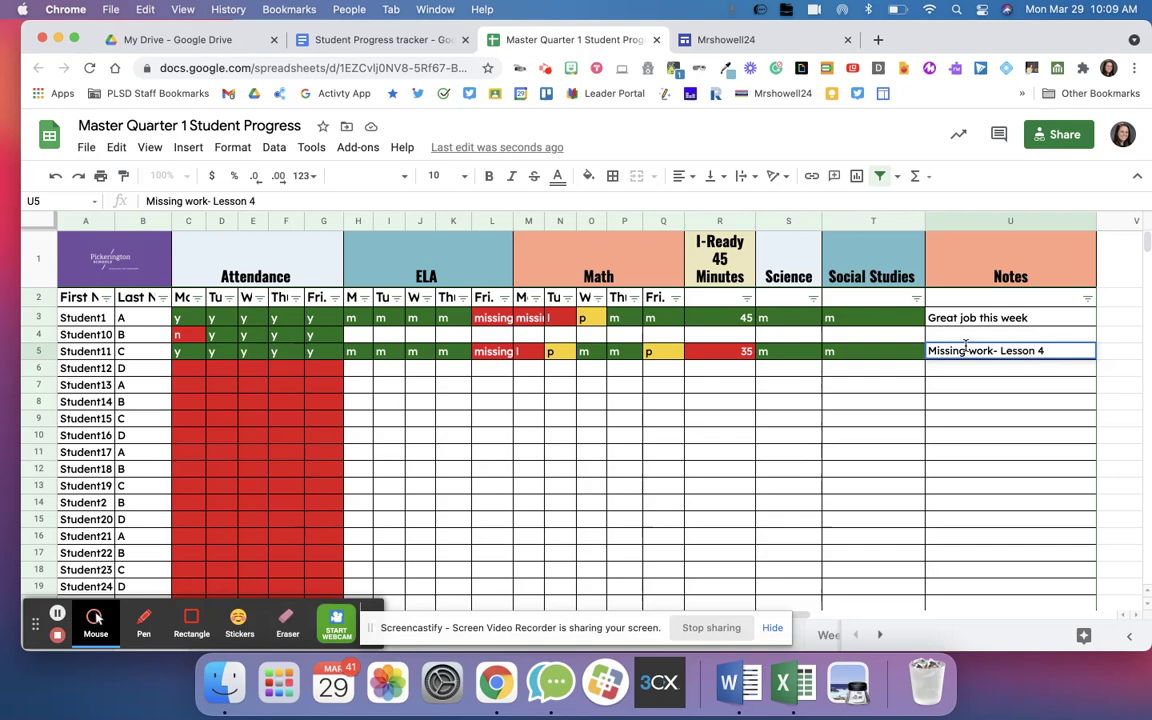
text( Indpendent Practice)
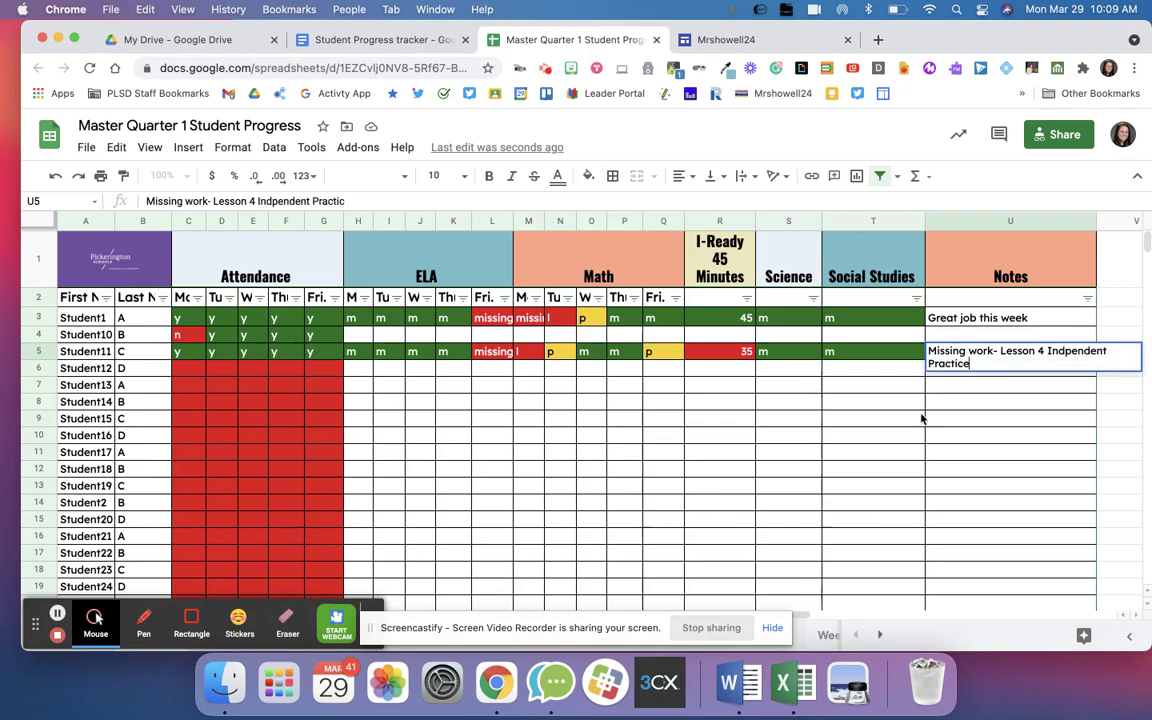
click(790, 468)
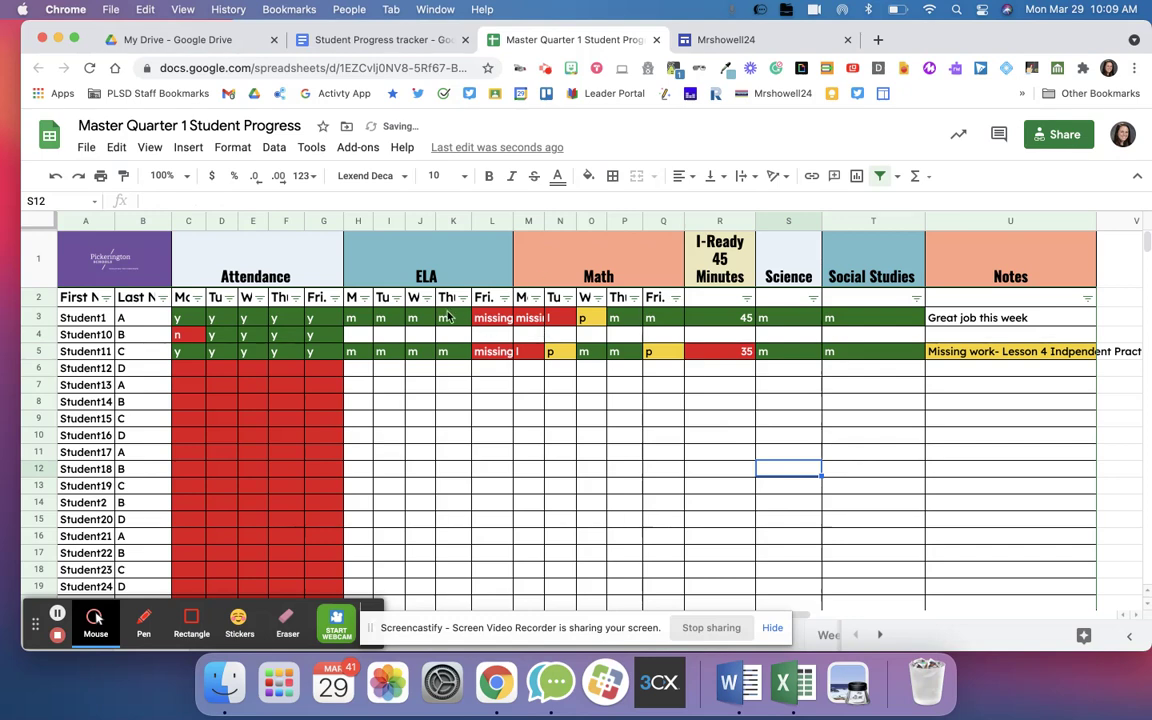
- Enter y for the Monday attendance of Student12 through Student16
click(190, 388)
click(186, 371)
text(y)
key(Return)
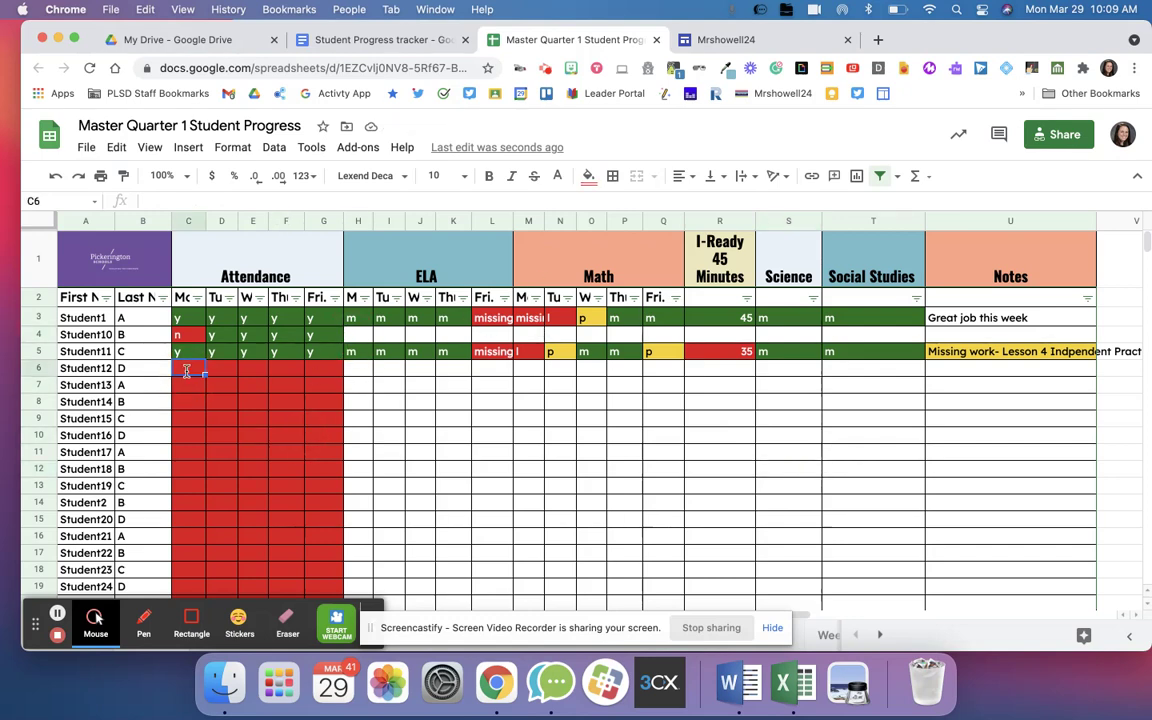
text(y)
key(Return)
text(y)
key(Return)
text(y)
key(Return)
text(y)
- Enter m as the Monday ELA mark for Student12 through Student17
click(357, 383)
click(359, 368)
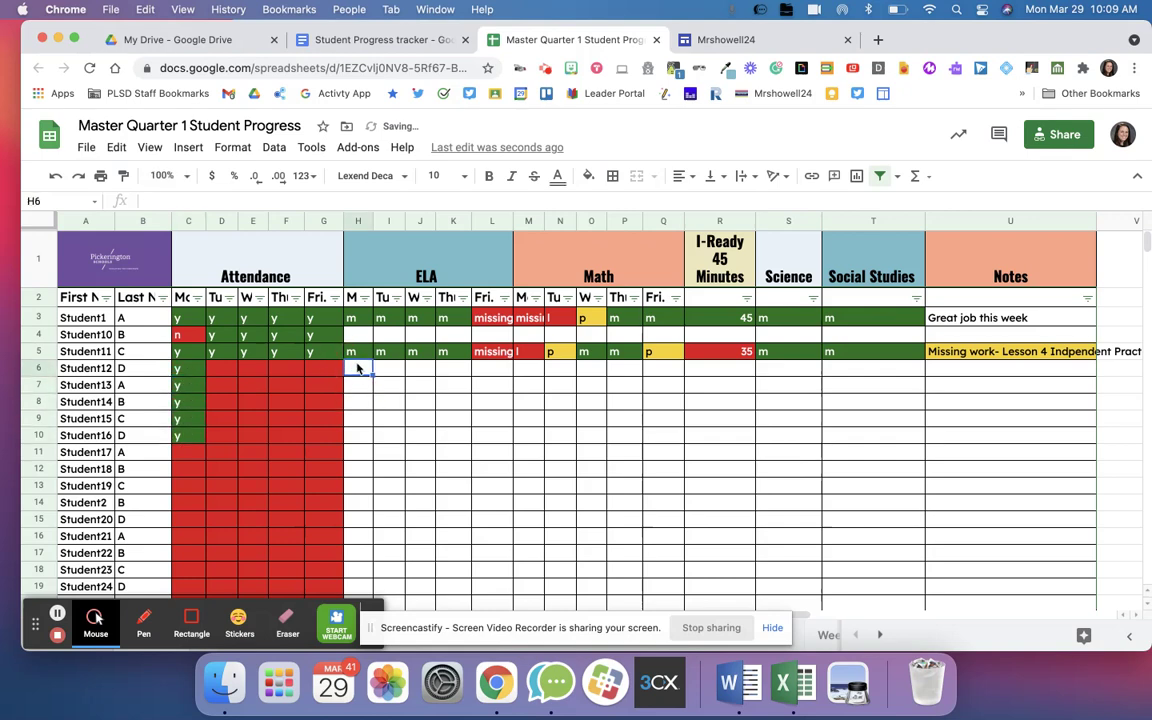
text(m)
key(Return)
text(m)
key(Return)
text(m)
key(Return)
text(m)
key(Return)
text(m)
key(Return)
text(m)
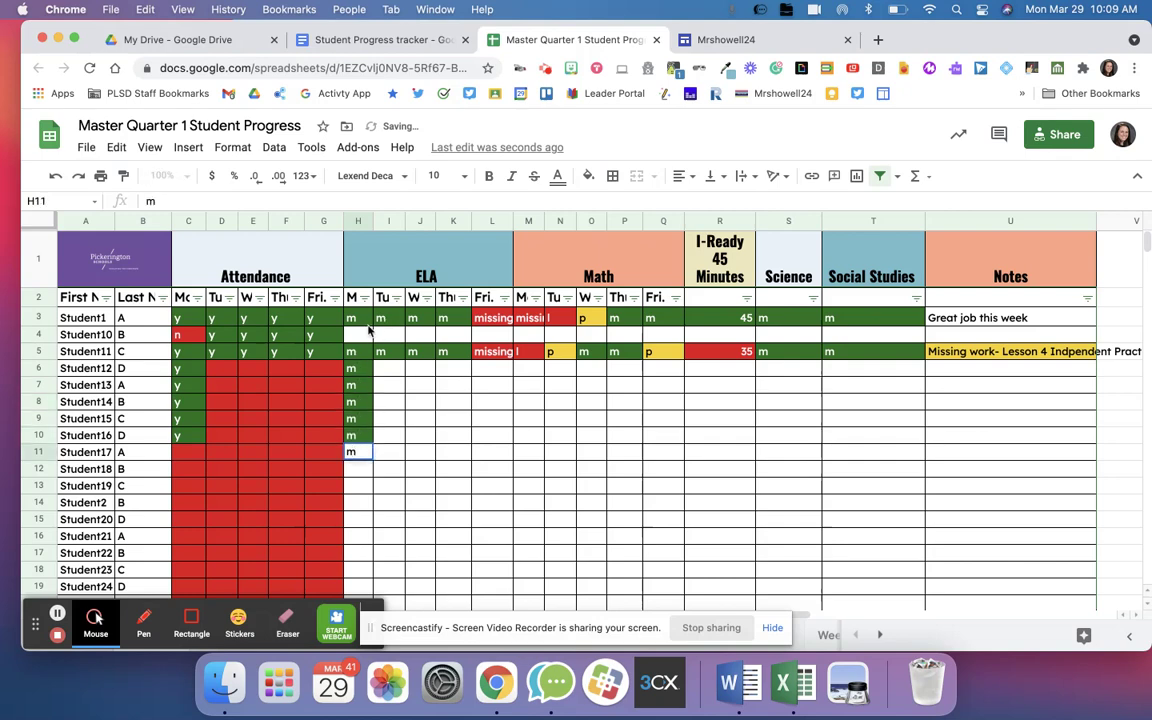
- Enter m as the Tuesday ELA mark for Student10 and for Student12 through Student17
click(394, 336)
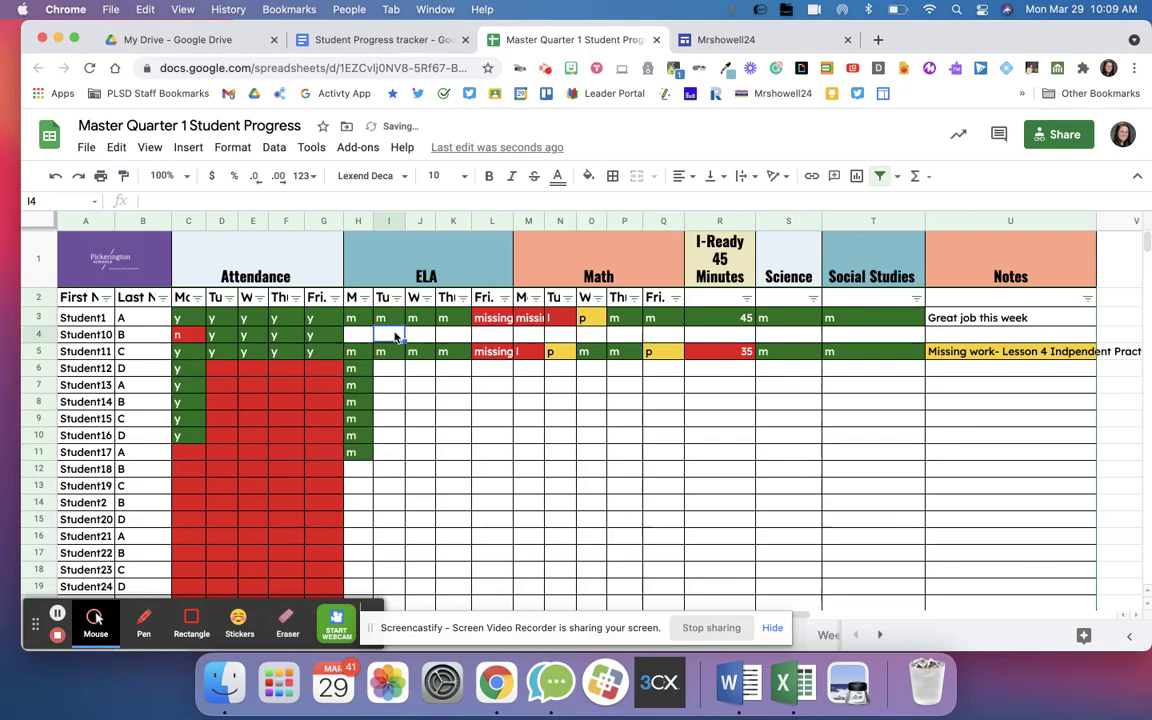
text(m)
key(Return)
key(Return)
text(m m m m m m)
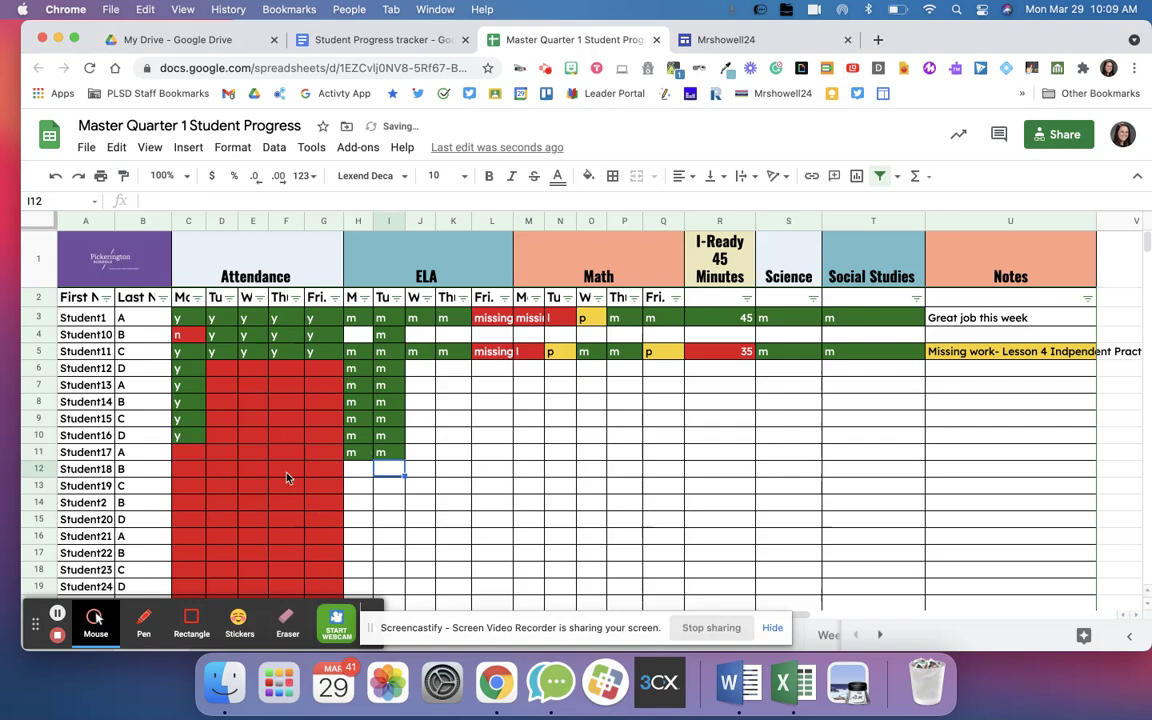
- Look over the remaining student rows, move the screen-sharing notice away, and collapse the recording toolbar to uncover the sheet names
click(290, 372)
scroll(285, 370, down, 8)
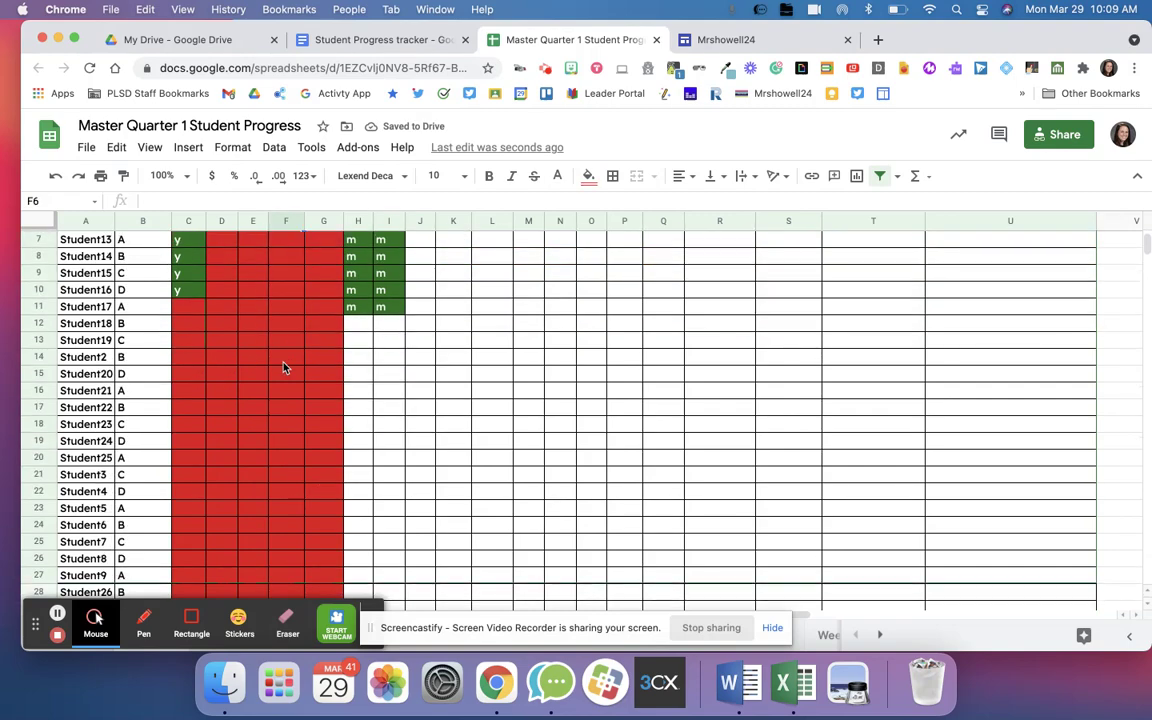
scroll(283, 367, up, 8)
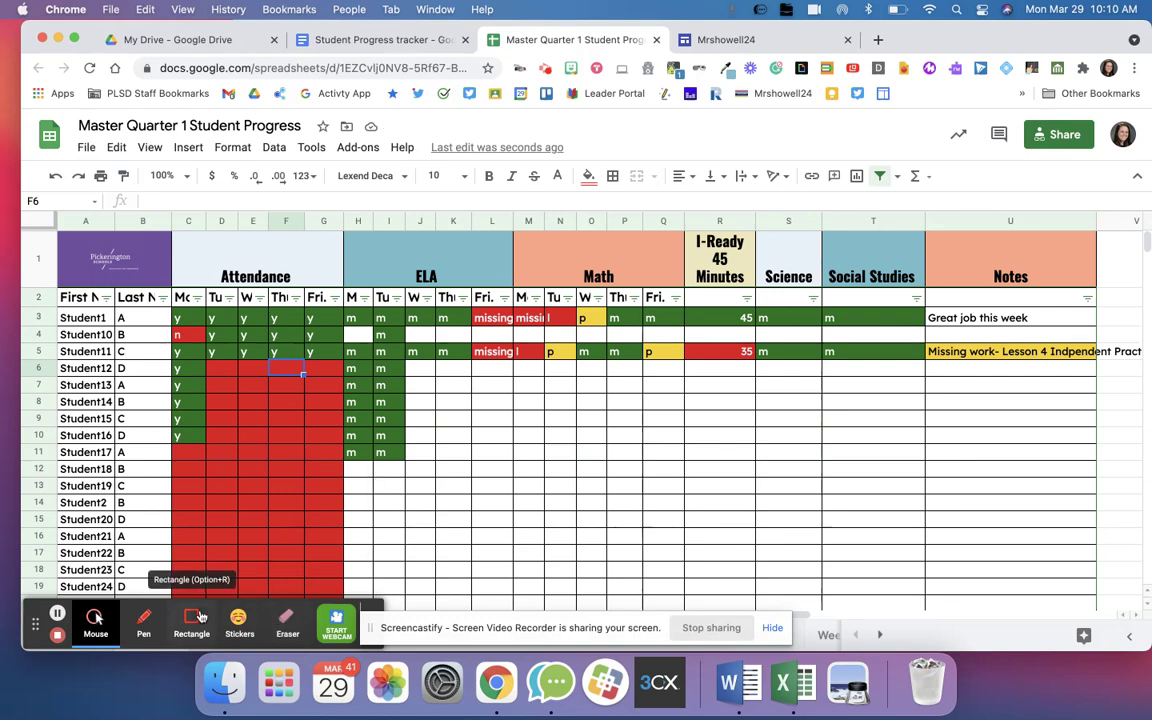
drag(500, 640, 713, 562)
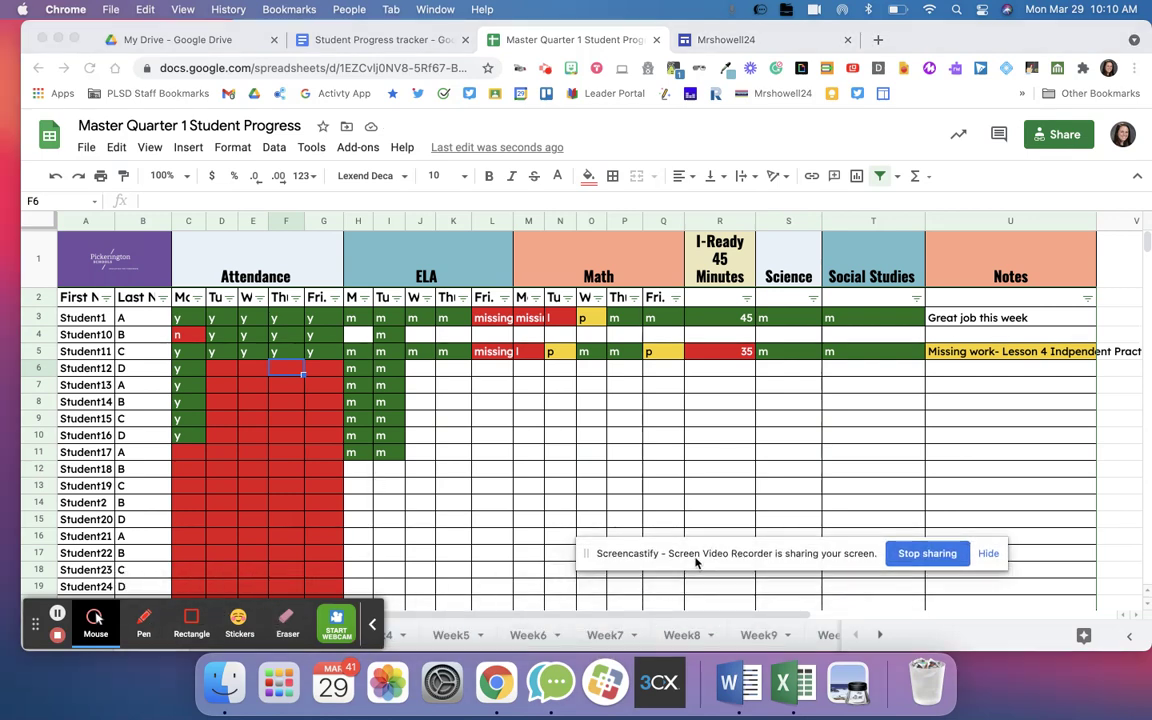
click(266, 606)
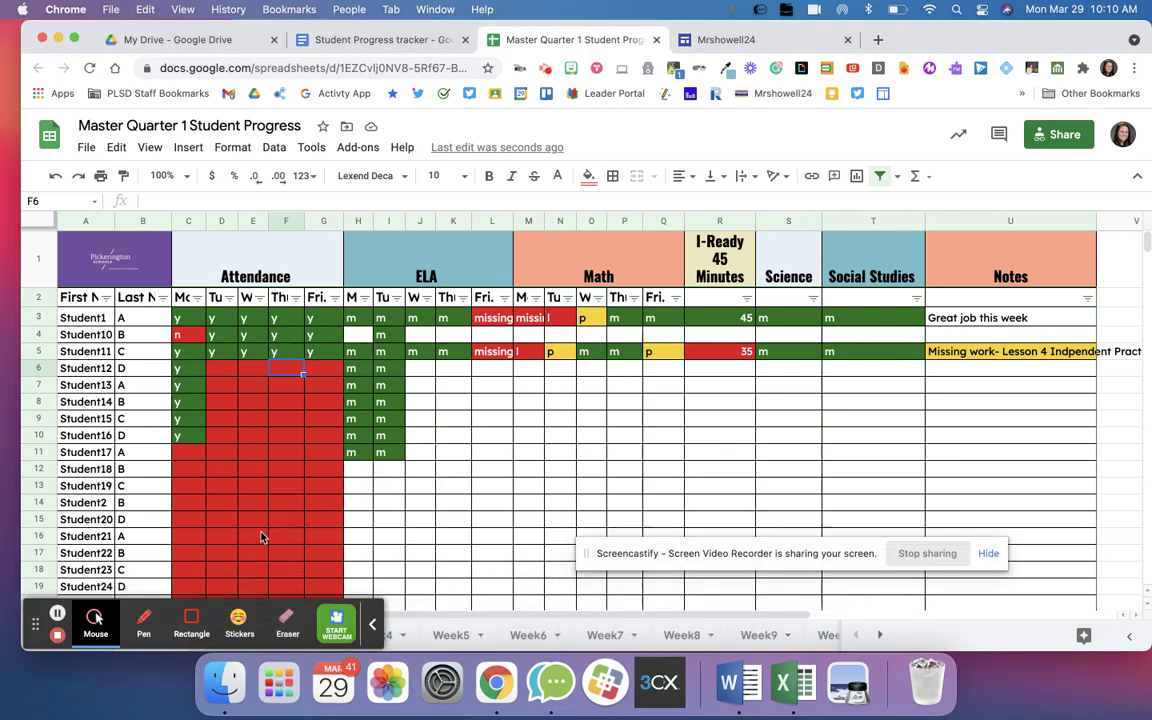
click(370, 627)
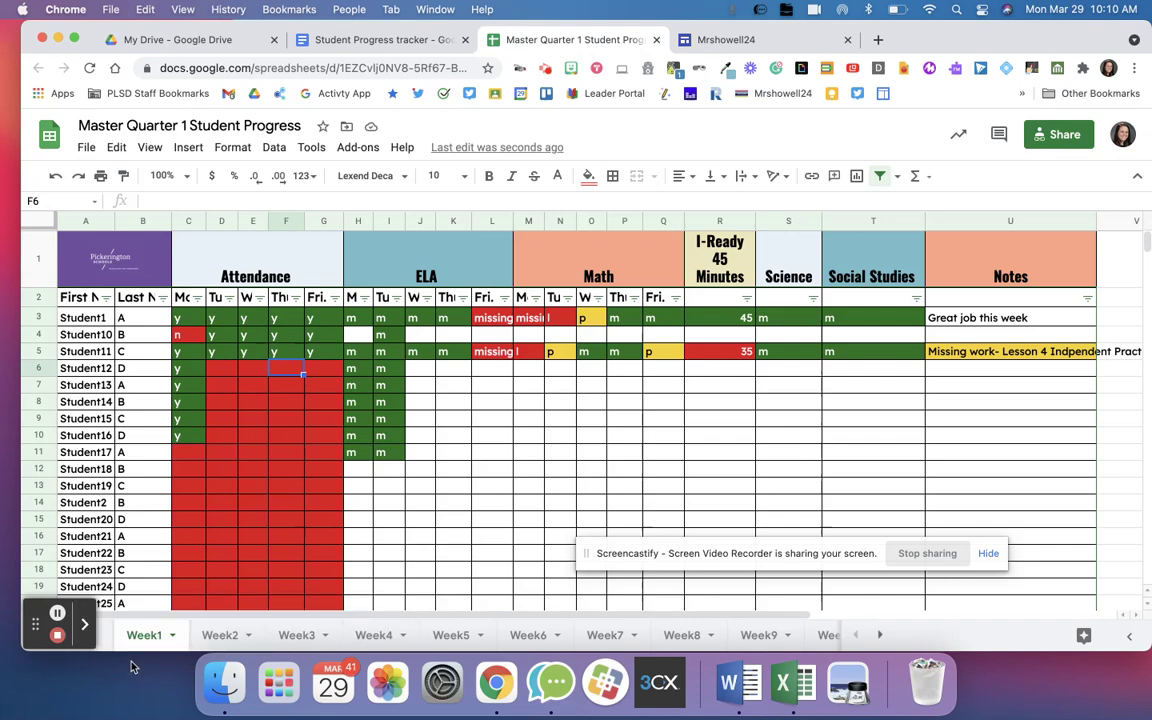
- Open the Week2 sheet and review Student1's Monday attendance and note
click(208, 638)
click(190, 318)
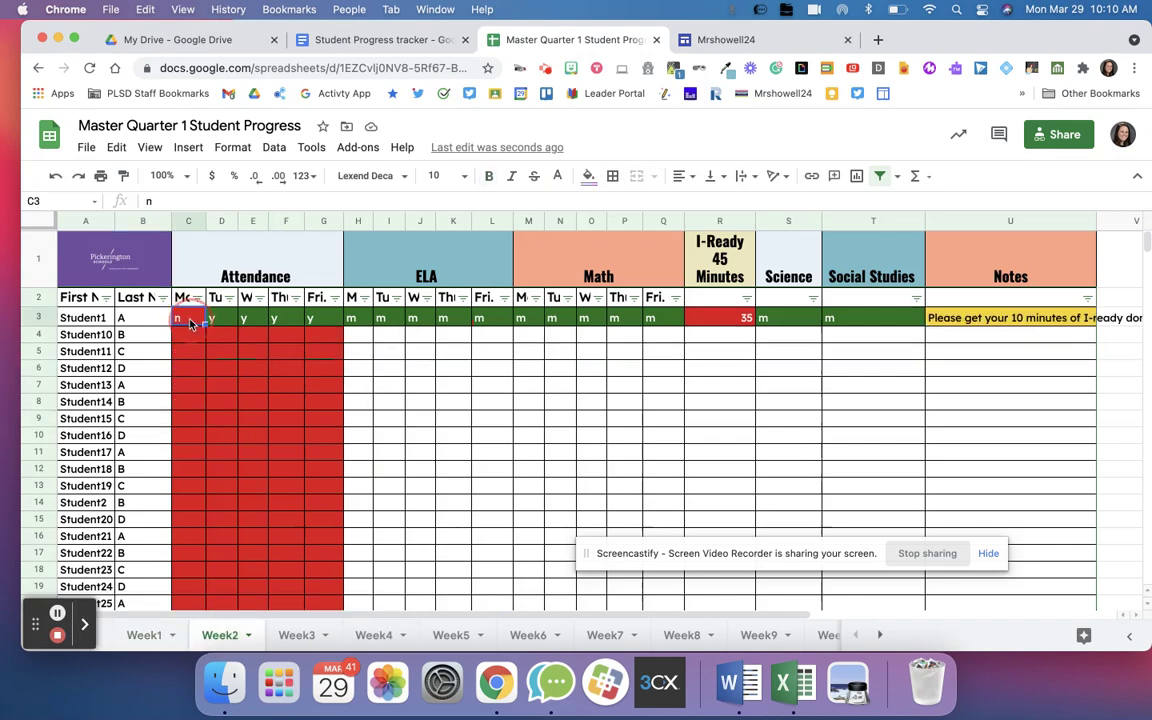
click(962, 316)
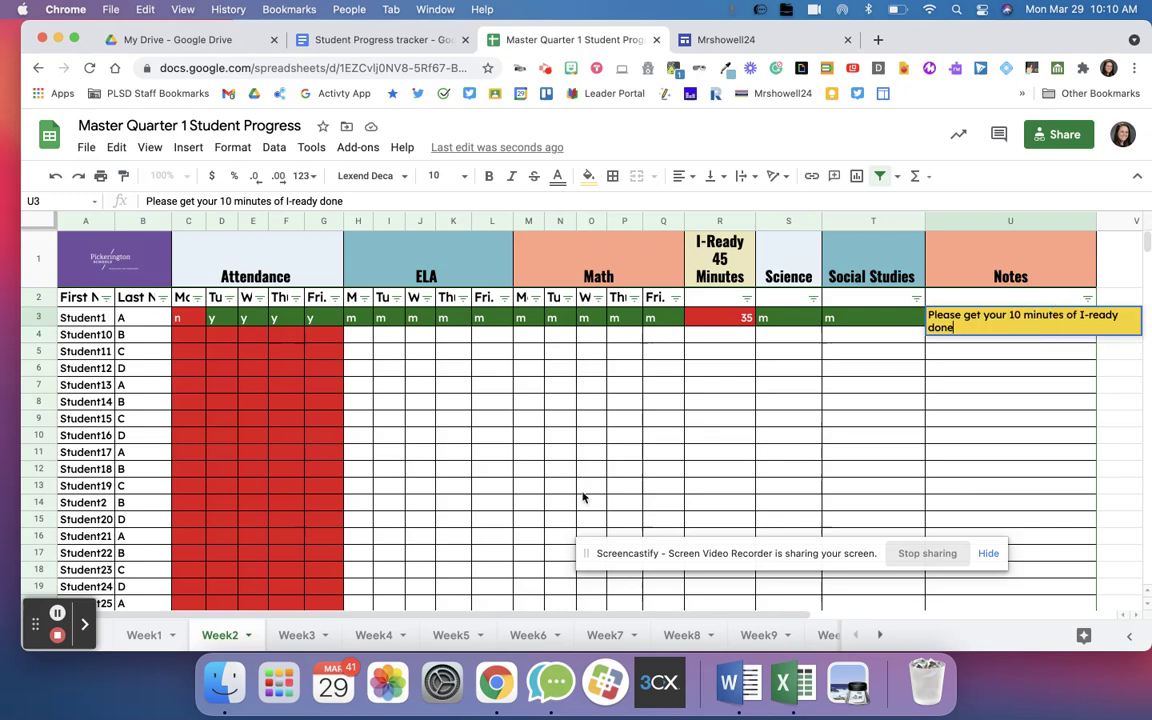
- On the Week3 sheet, enter Student1's attendance as n for Monday and y for Tuesday through Friday
click(318, 636)
click(192, 318)
text(n)
key(Tab)
text(y)
key(Tab)
text(y)
key(Tab)
key(y)
key(Tab)
key(y)
key(Tab)
text(y)
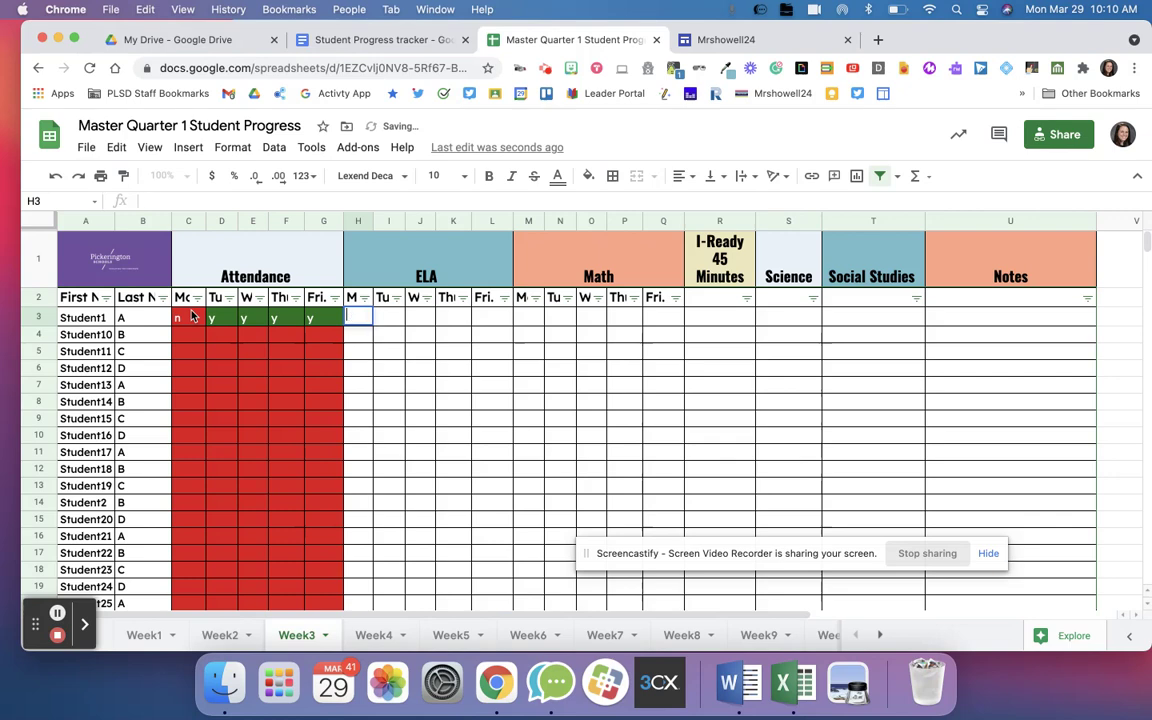
- Enter m as Student1's ELA mark for Monday through Friday on the Week3 sheet
text(m)
key(Tab)
text(m)
key(Tab)
text(m)
key(Tab)
text(m)
key(Tab)
key(m)
key(Tab)
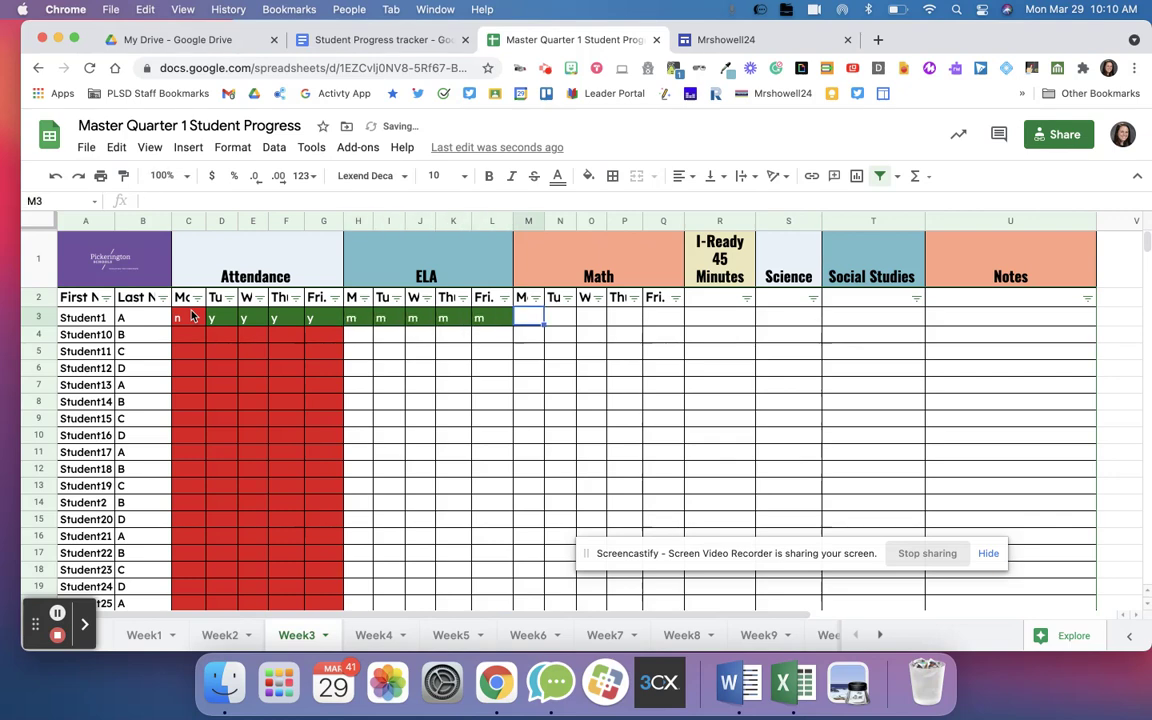
- Enter m as Student1's Math mark for Monday through Friday on the Week3 sheet
text(m)
key(Tab)
text(m)
key(Tab)
key(m)
key(Tab)
text(m)
key(Tab)
key(m)
key(Tab)
- Set Student1's I-Ready minutes to 24 on the Week3 sheet
text(m)
key(Tab)
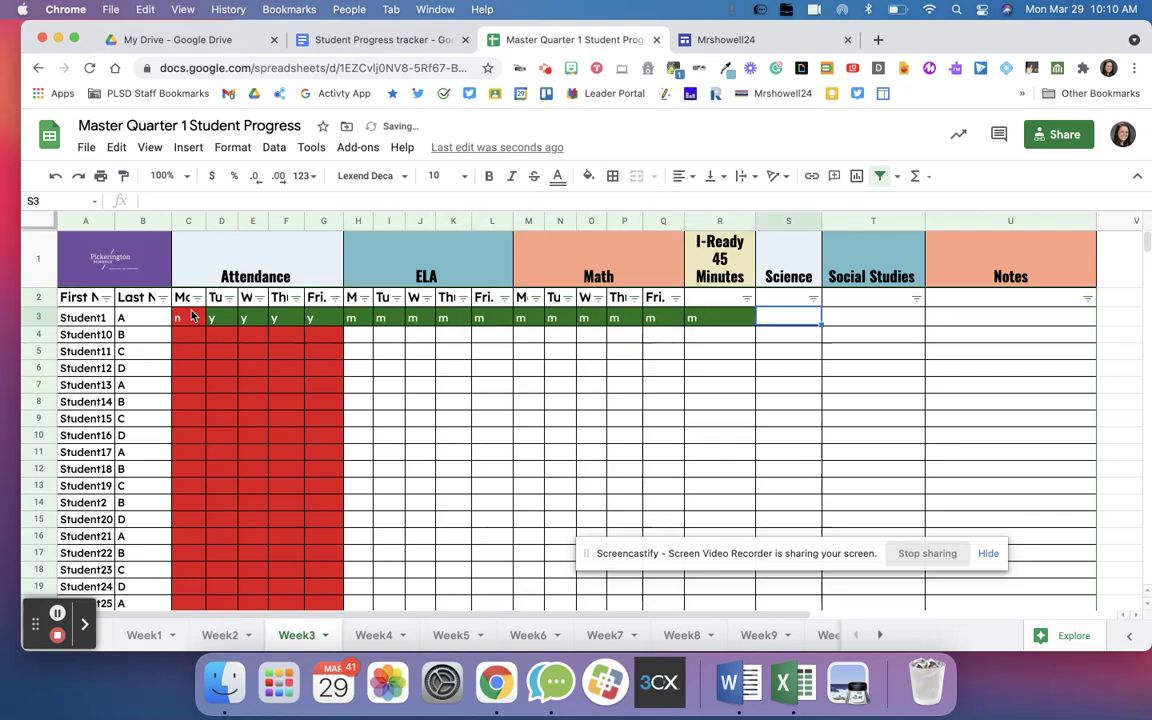
click(712, 317)
text(2)
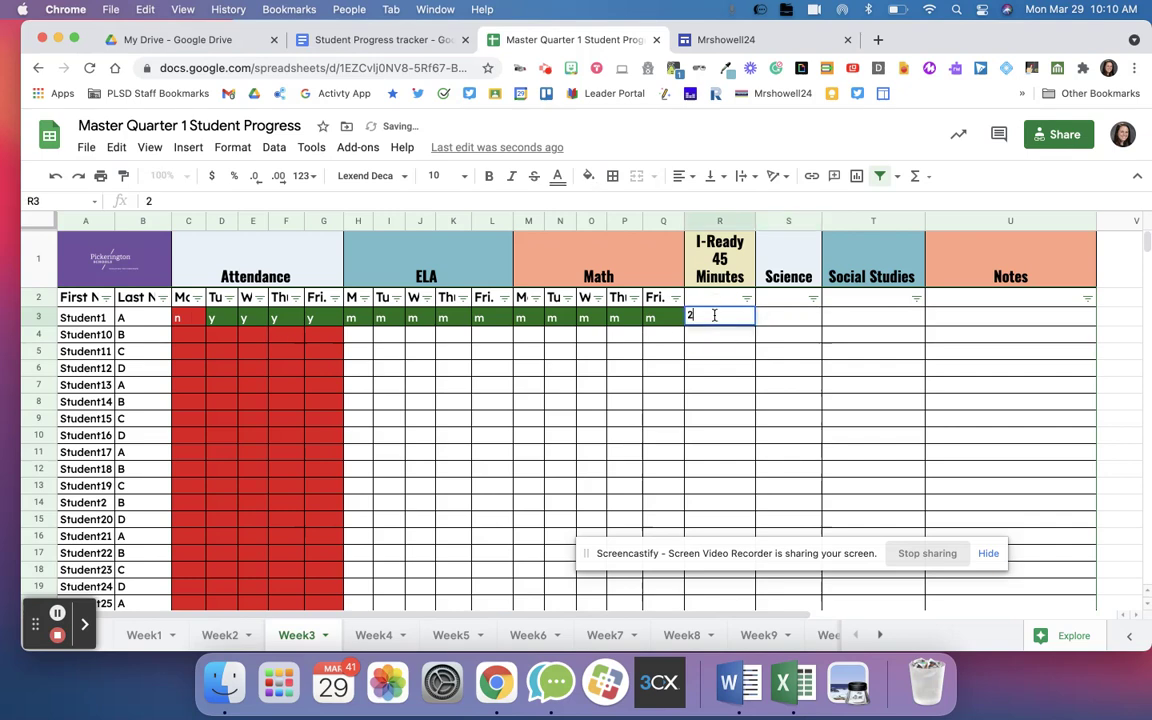
text(4)
click(783, 320)
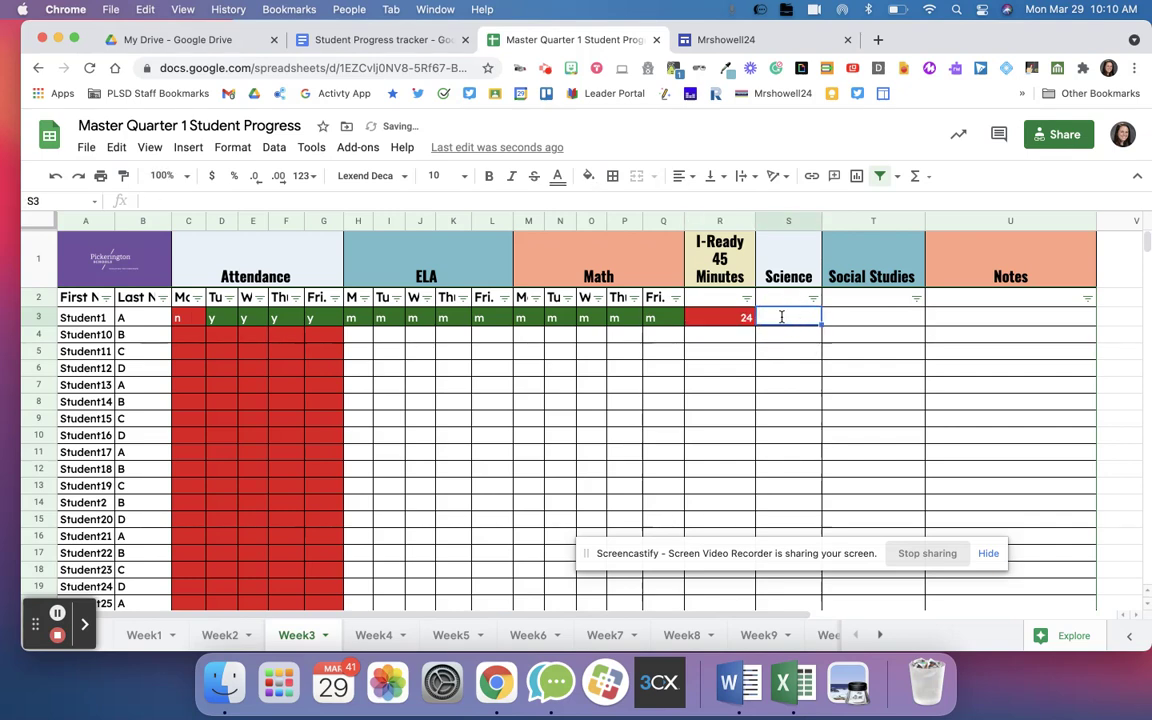
- Enter m as Student1's Science and Social Studies marks and add the note "Please work on I-Ready"
text(m)
key(Tab)
text(m)
key(Tab)
text(Pleas)
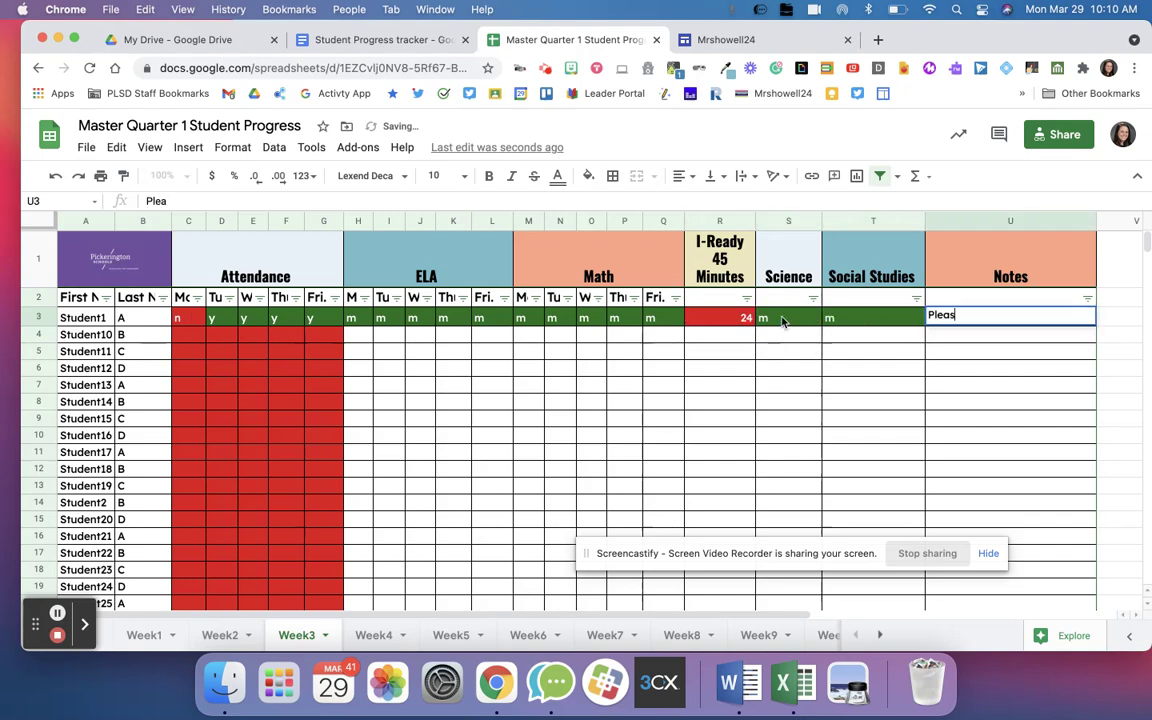
text(e work on I-Ready)
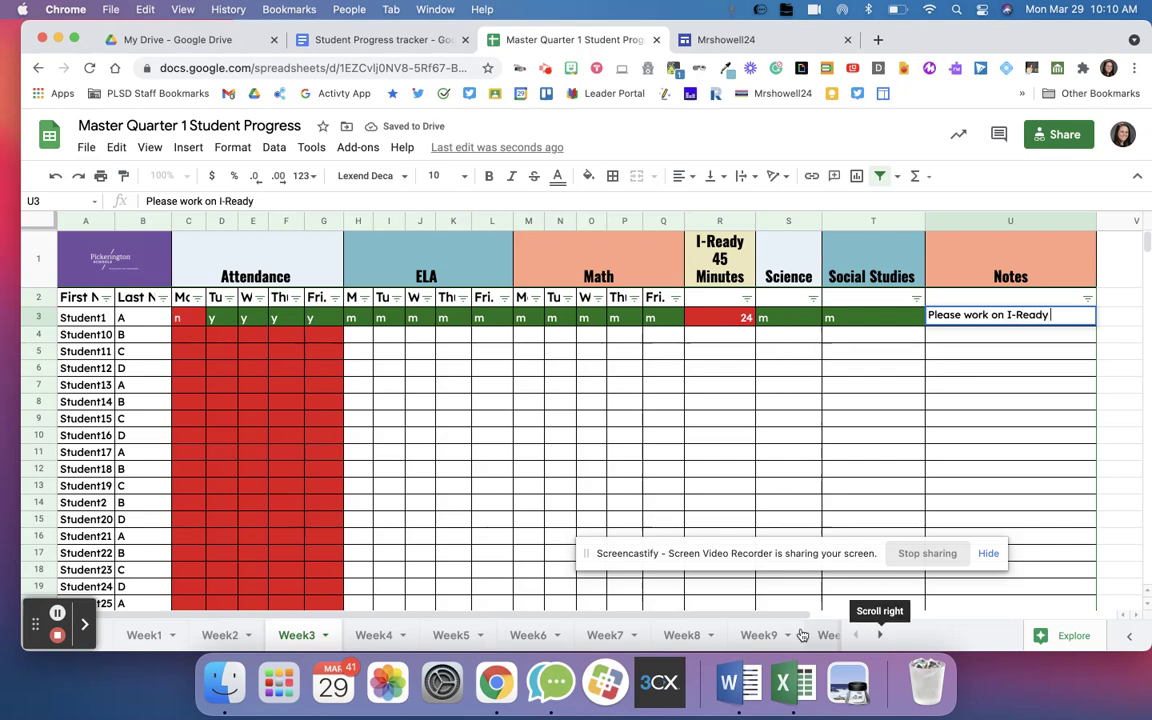
- Open the Student1 sheet and review the Monday attendance for Weeks 1 to 3
click(879, 635)
click(880, 636)
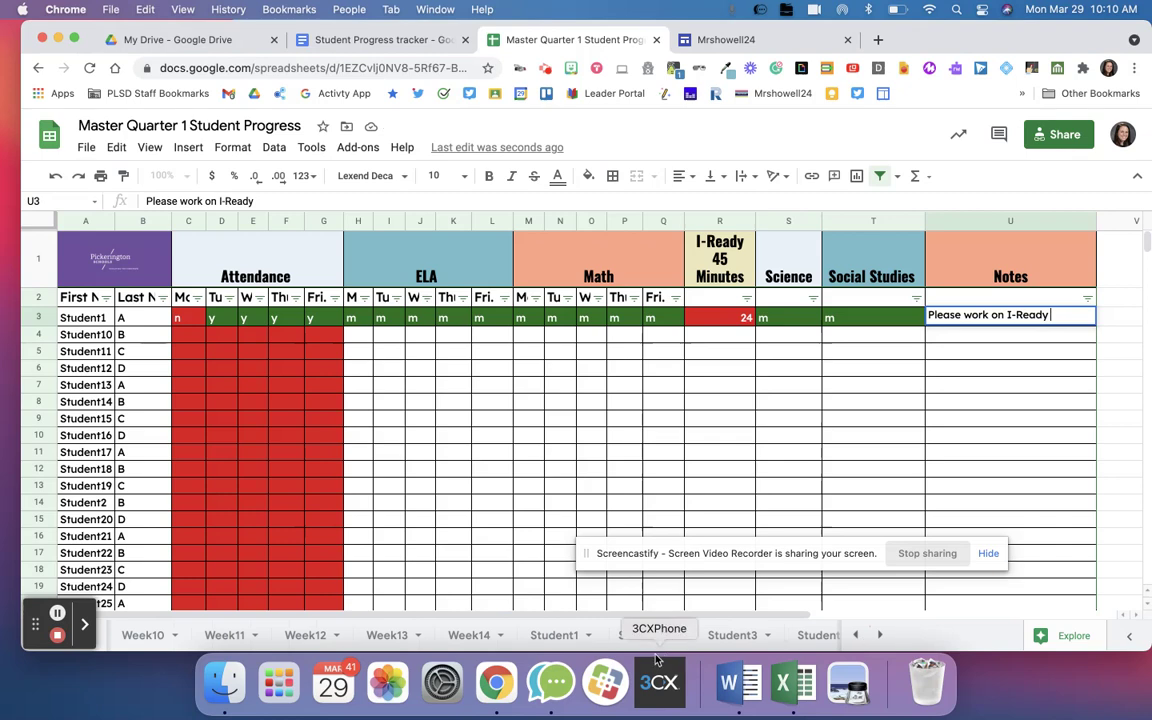
click(550, 635)
drag(145, 358, 152, 398)
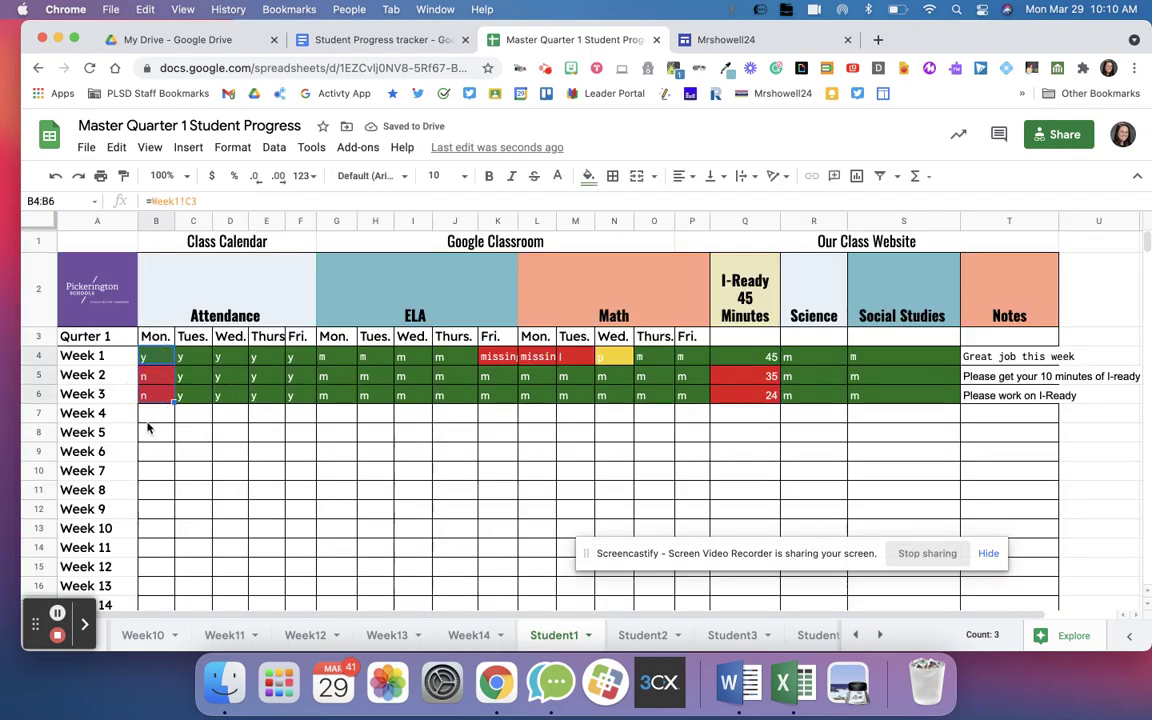
click(156, 395)
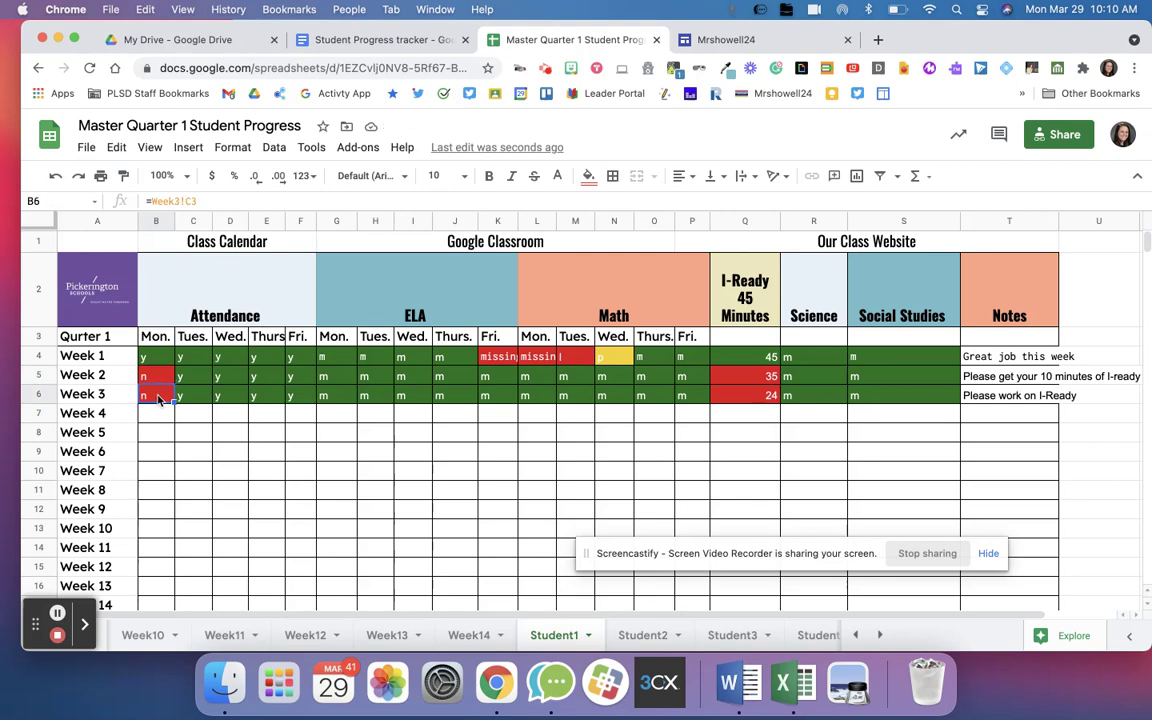
- Review Student1's Week 1 Friday ELA and Monday Math entries, and the I-Ready minutes across the weeks
click(509, 361)
click(539, 361)
click(490, 364)
click(537, 364)
click(503, 362)
click(531, 364)
click(503, 362)
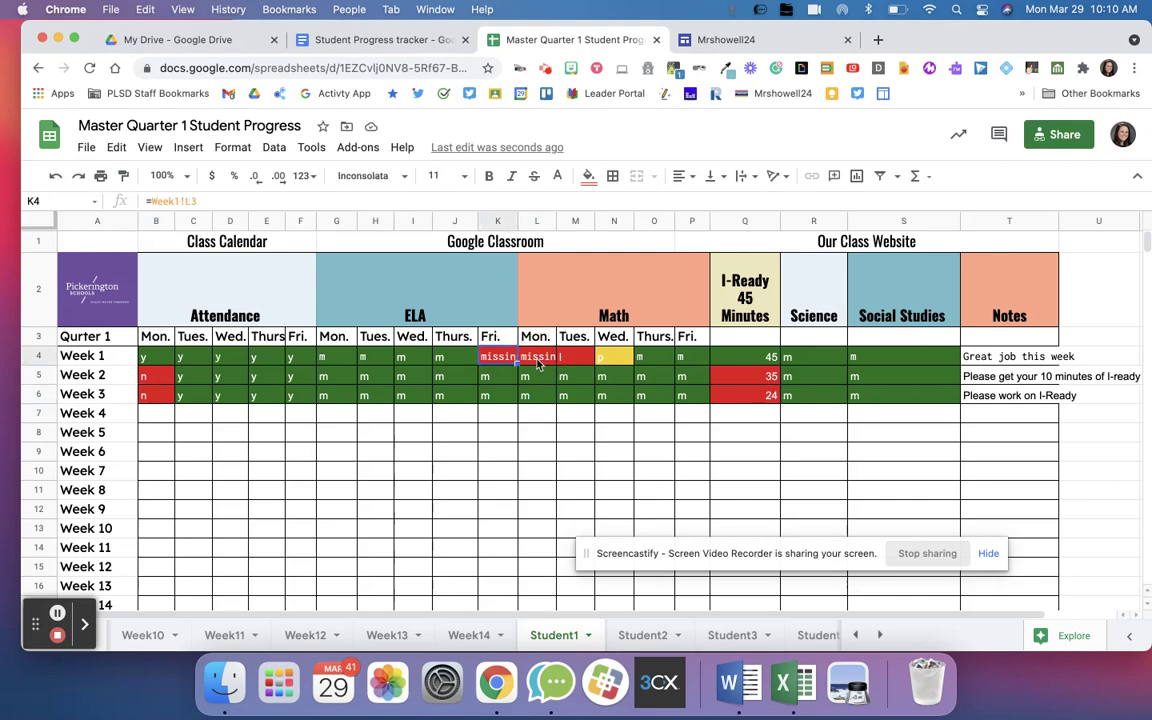
click(745, 394)
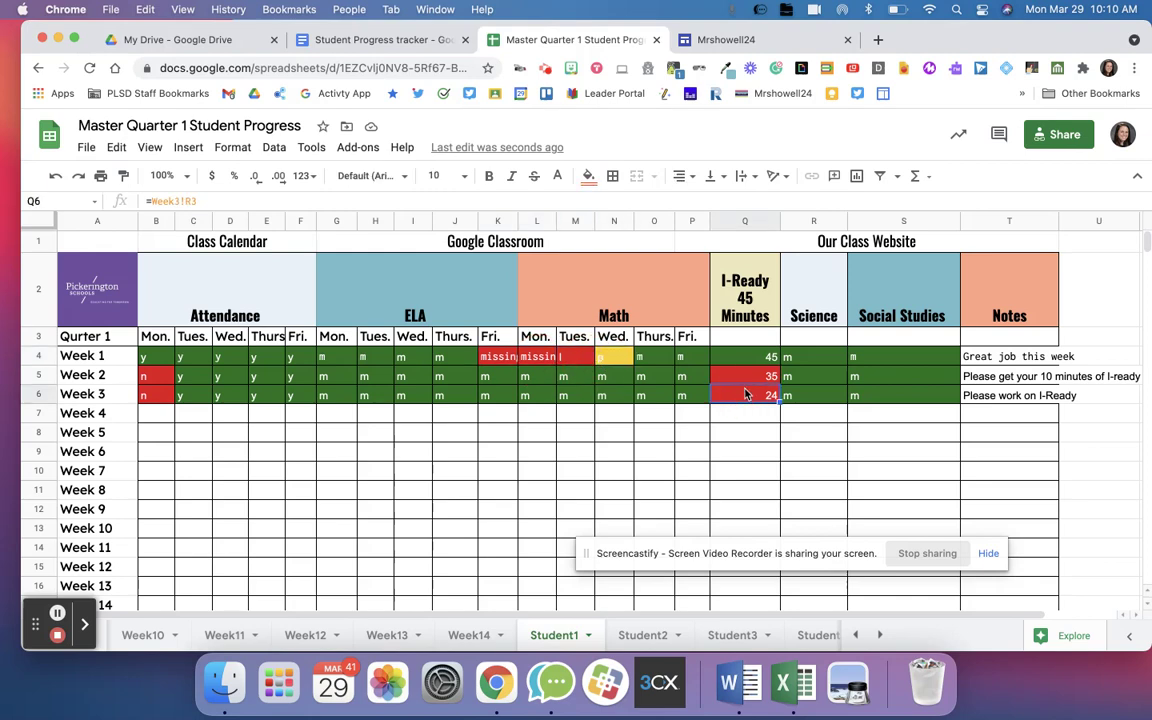
drag(744, 357, 742, 433)
click(757, 412)
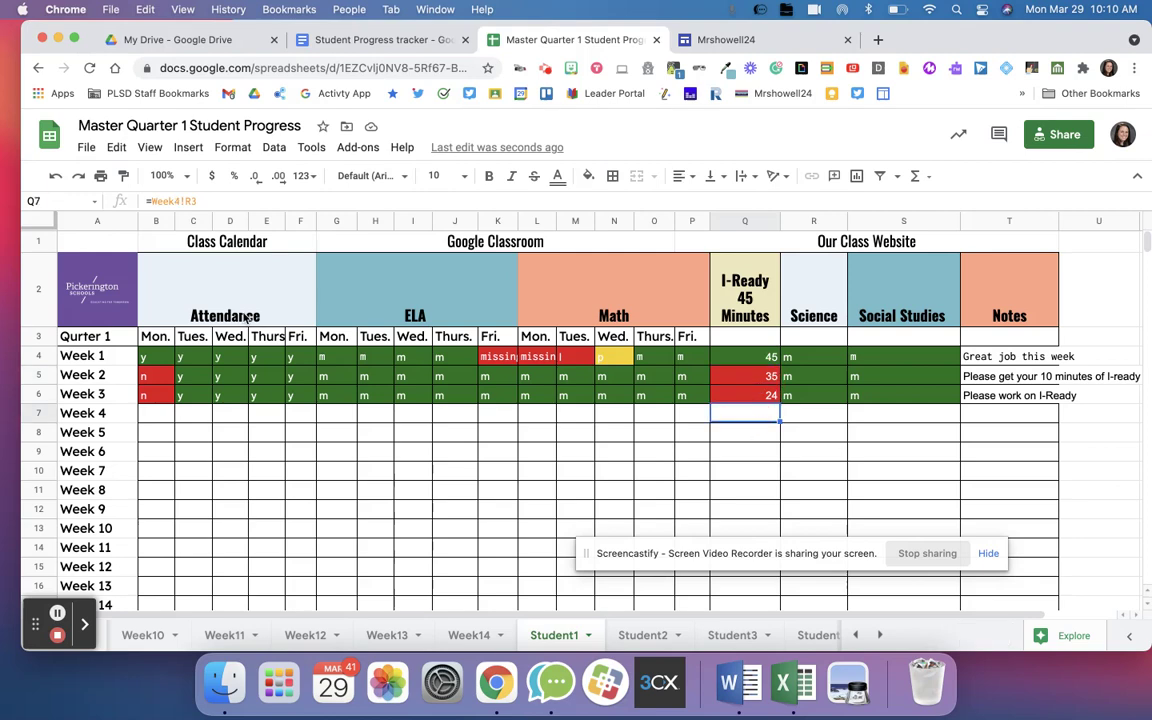
- Inspect the Class Calendar, Google Classroom and Our Class Website headings in row 1 of the Student1 sheet
double_click(221, 245)
triple_click(221, 245)
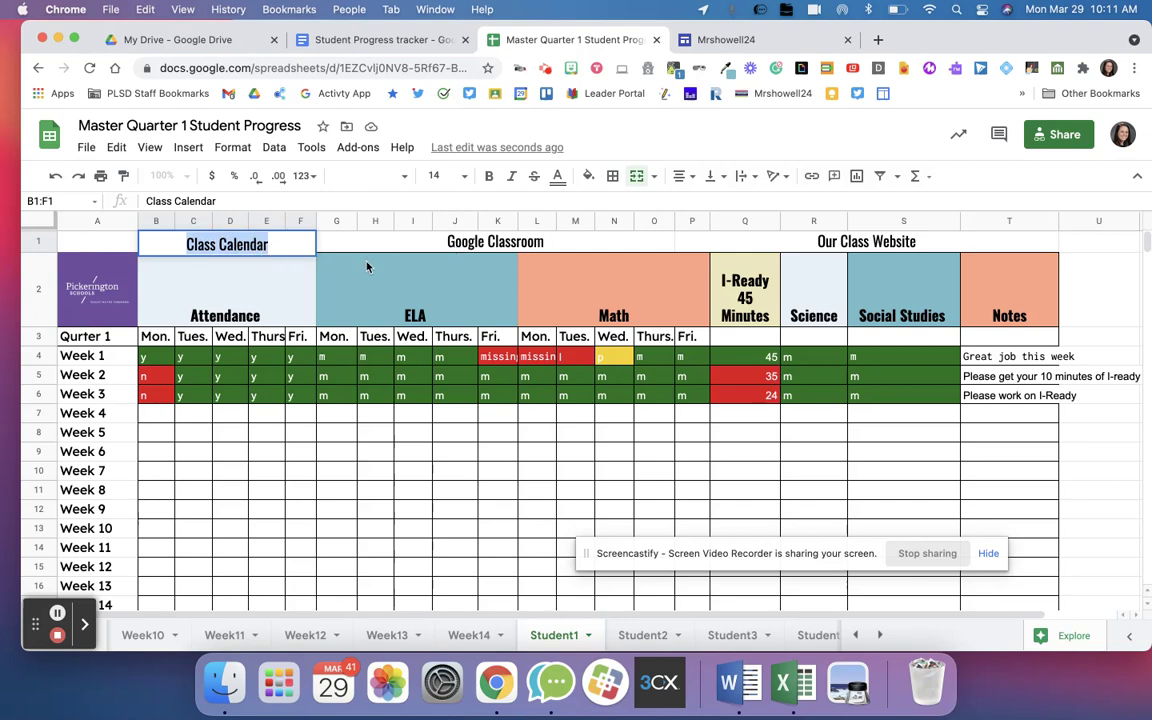
click(495, 240)
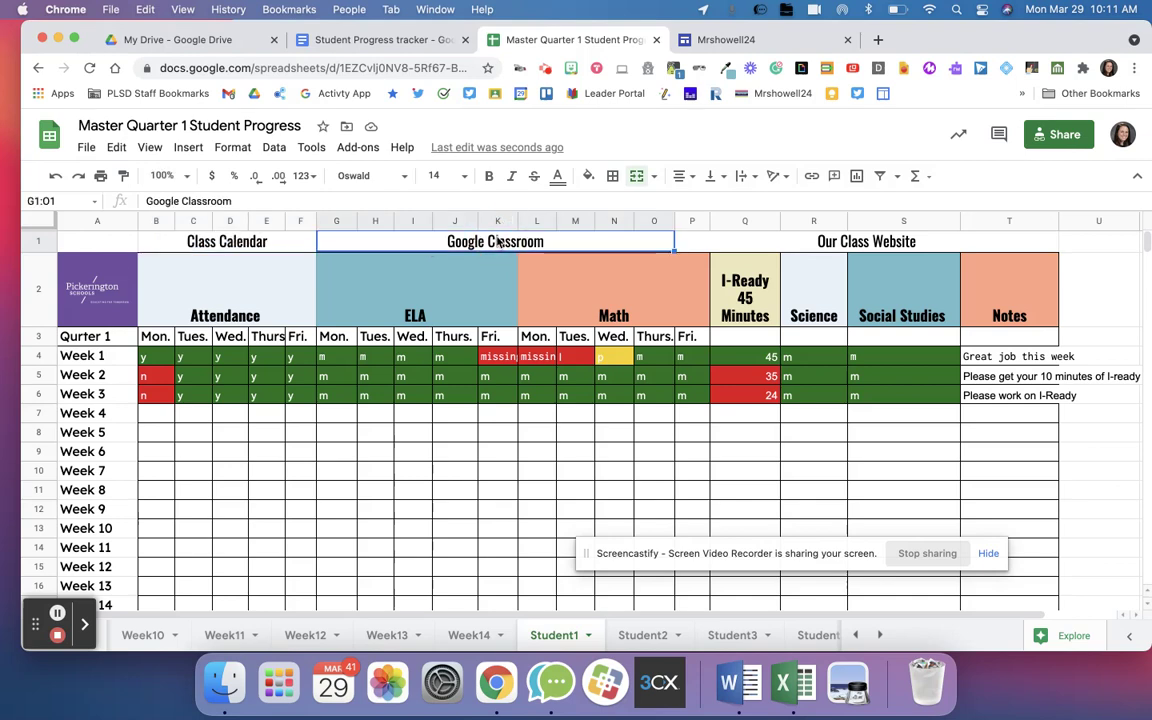
double_click(495, 243)
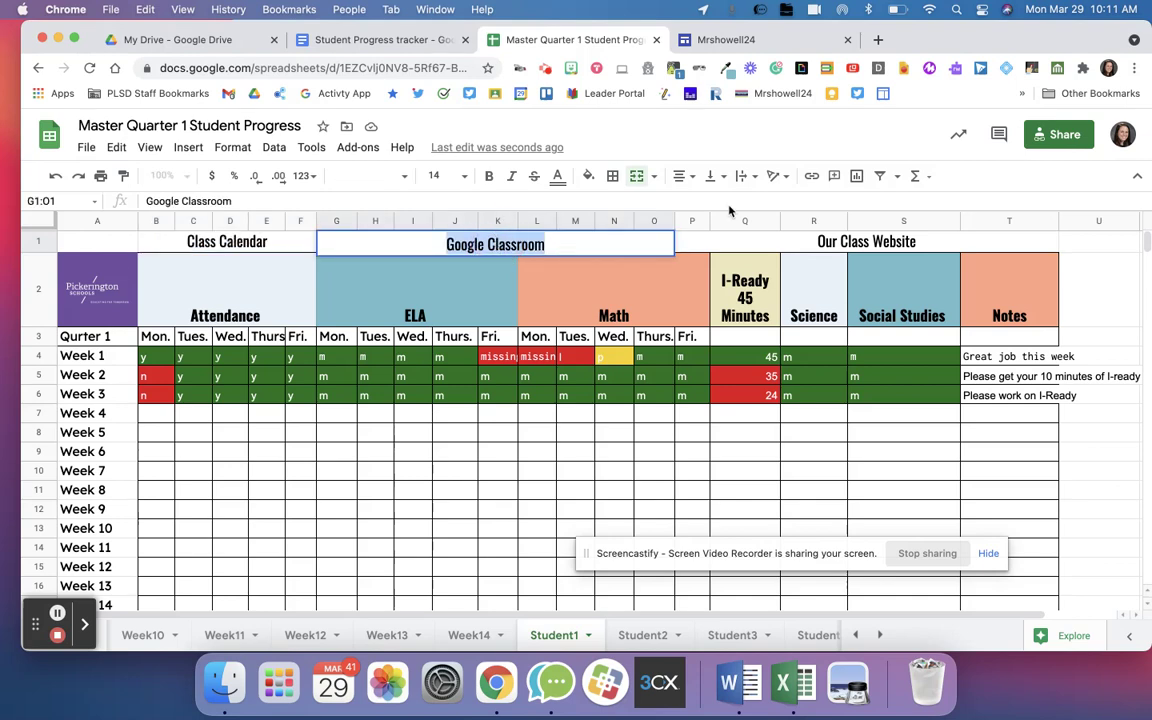
click(820, 243)
double_click(824, 243)
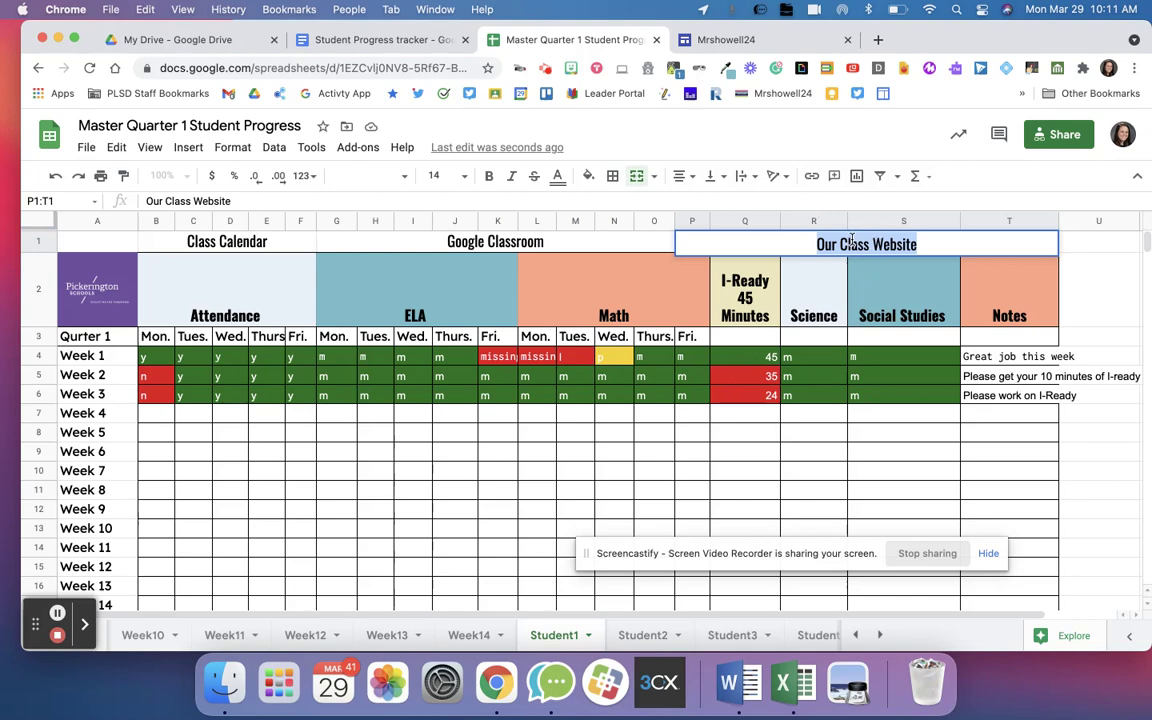
- Copy row 1 with the link headings from the Student1 sheet and paste it over row 1 of Student2
click(132, 243)
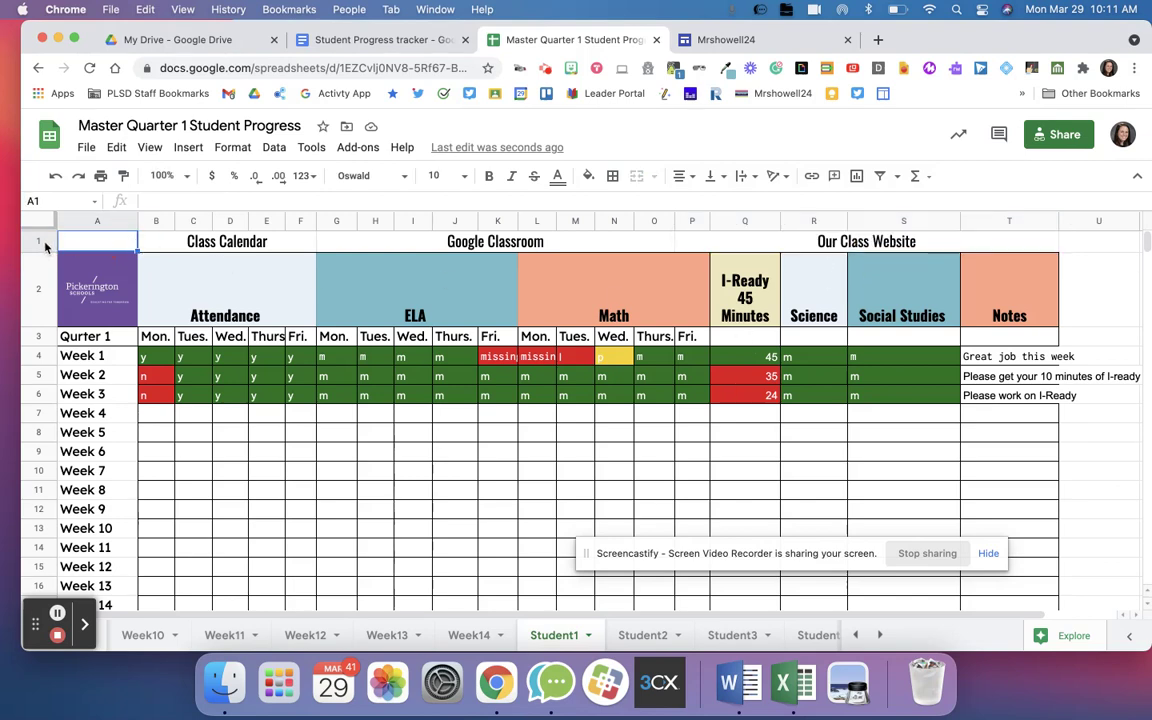
click(44, 241)
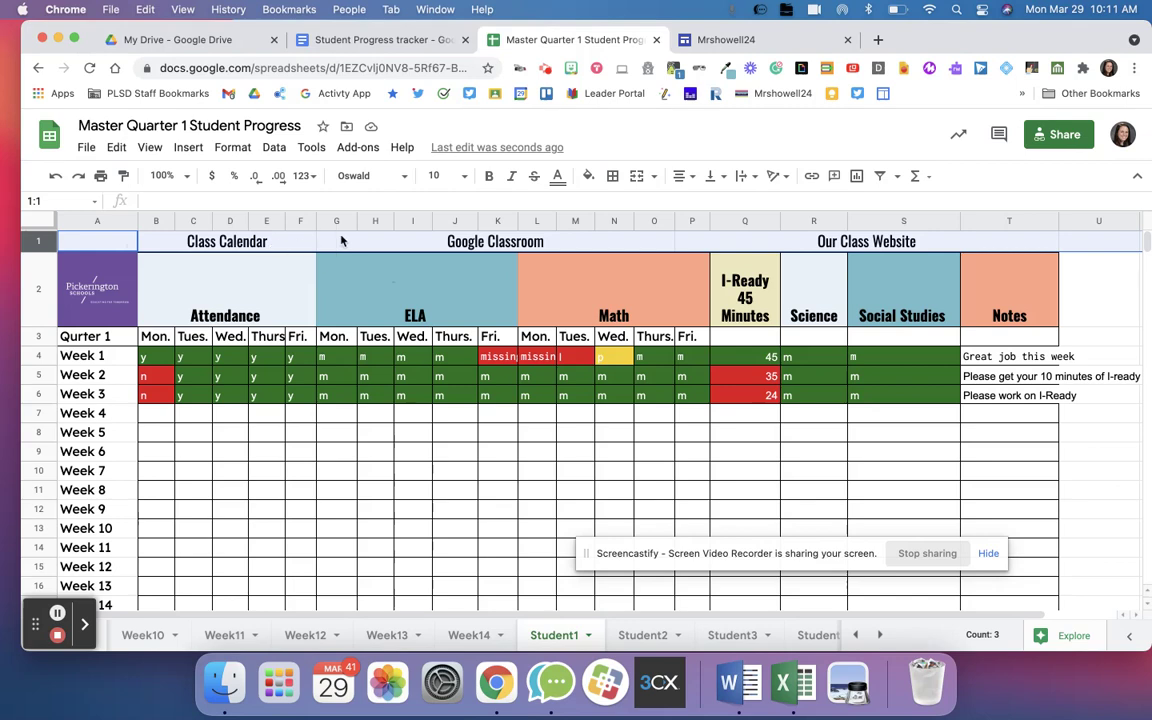
key(ctrl+c)
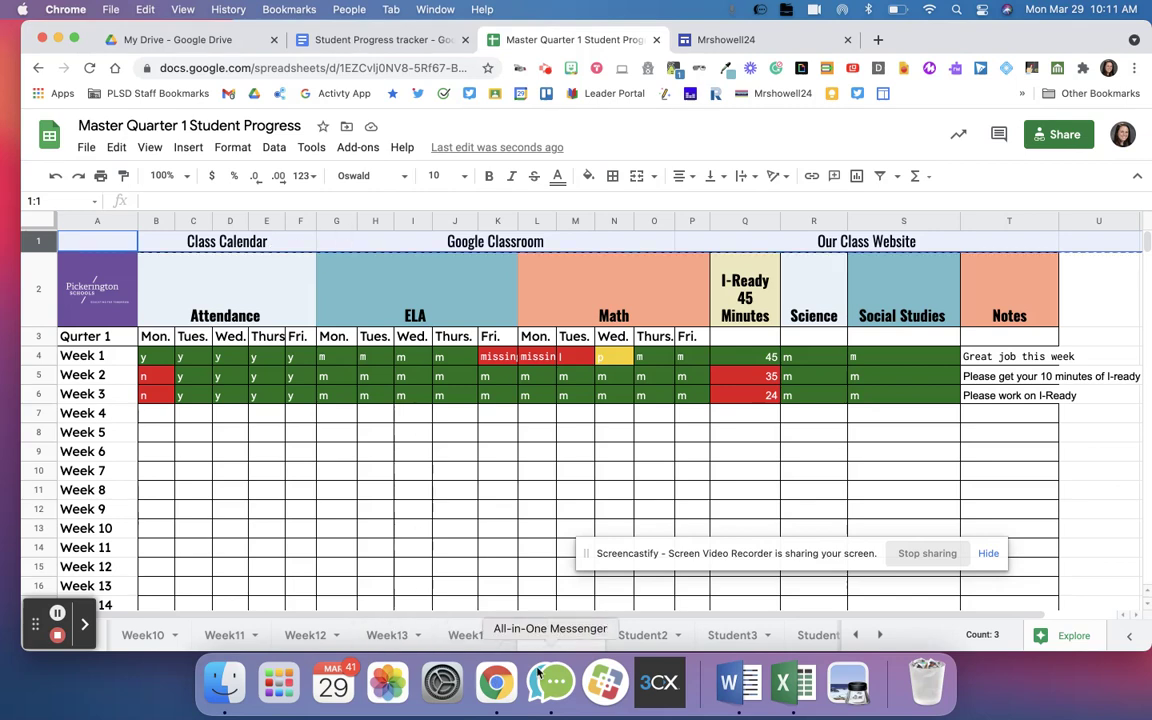
click(660, 635)
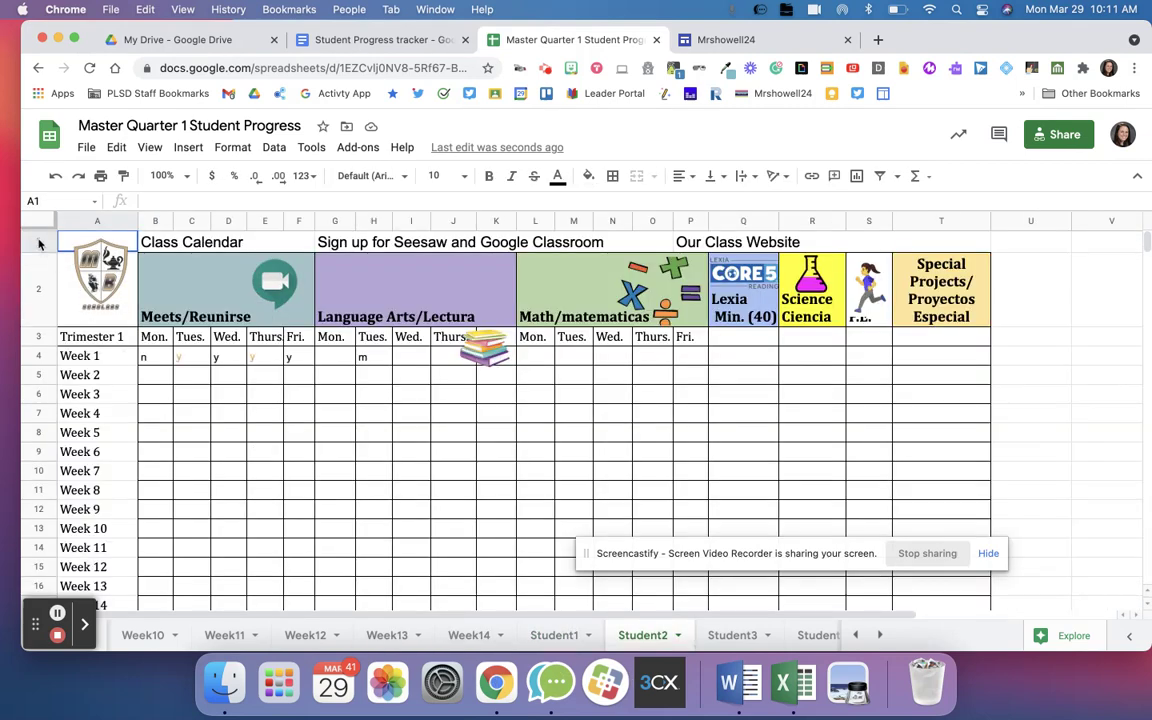
click(40, 244)
key(ctrl+v)
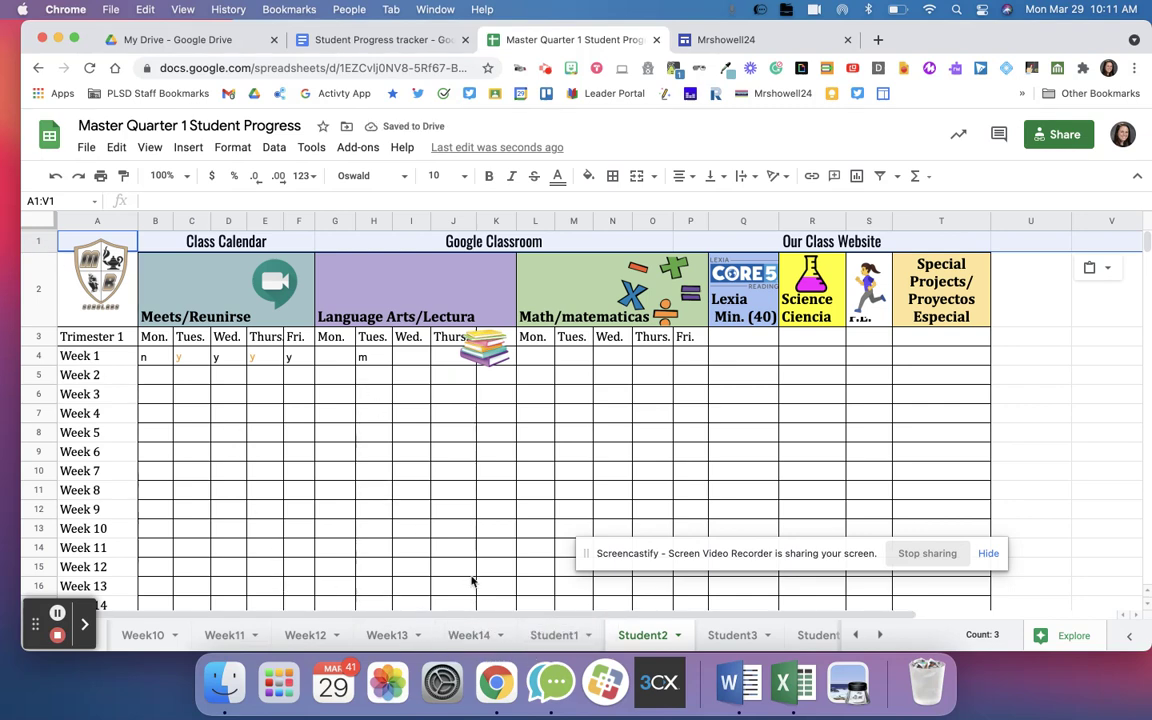
- Copy the subject header row 2 from the Student1 sheet and paste it over row 2 of Student2
click(554, 635)
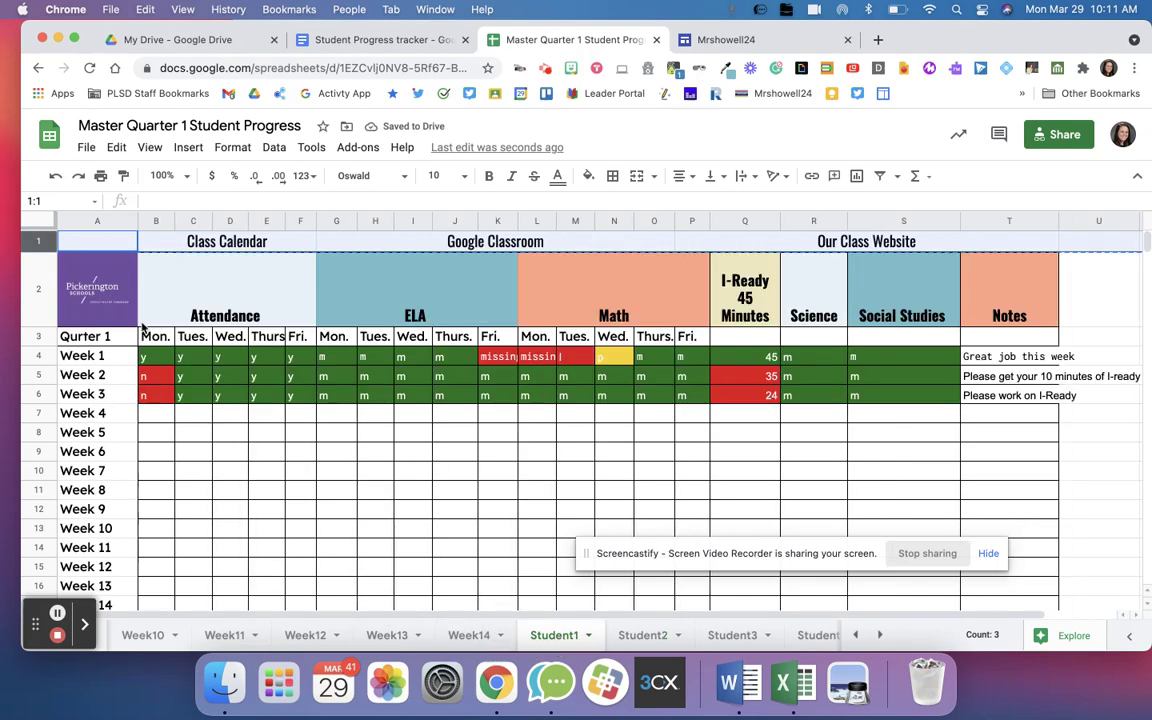
click(39, 288)
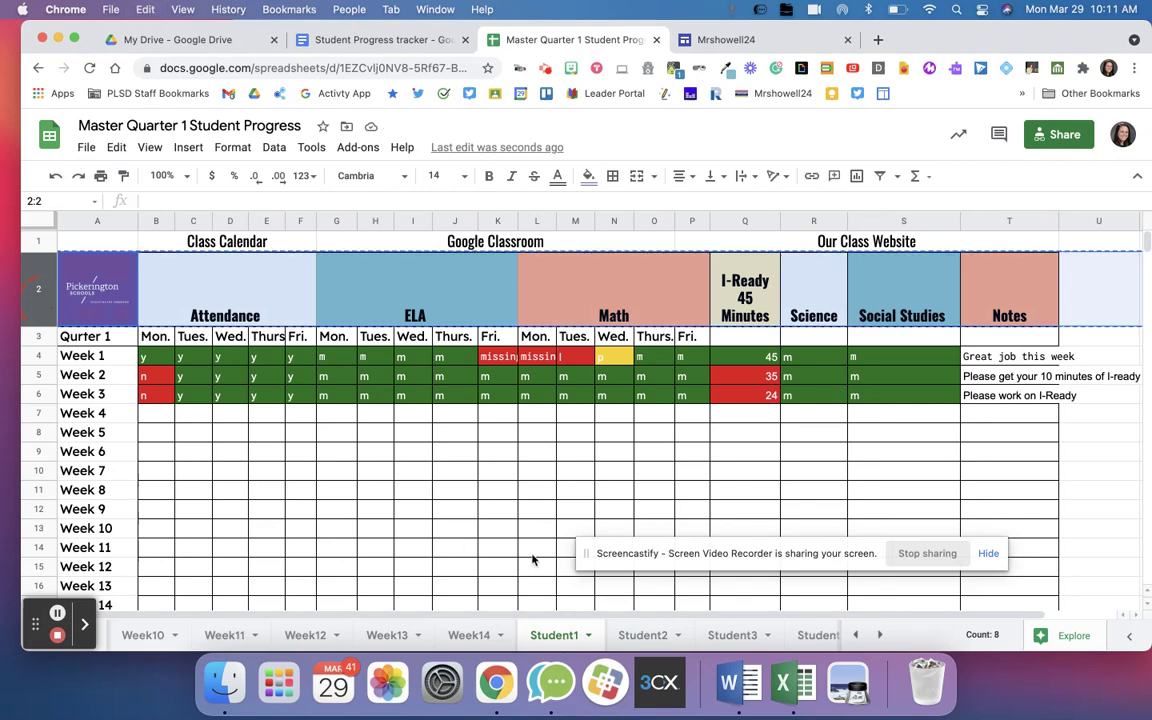
click(642, 635)
click(34, 288)
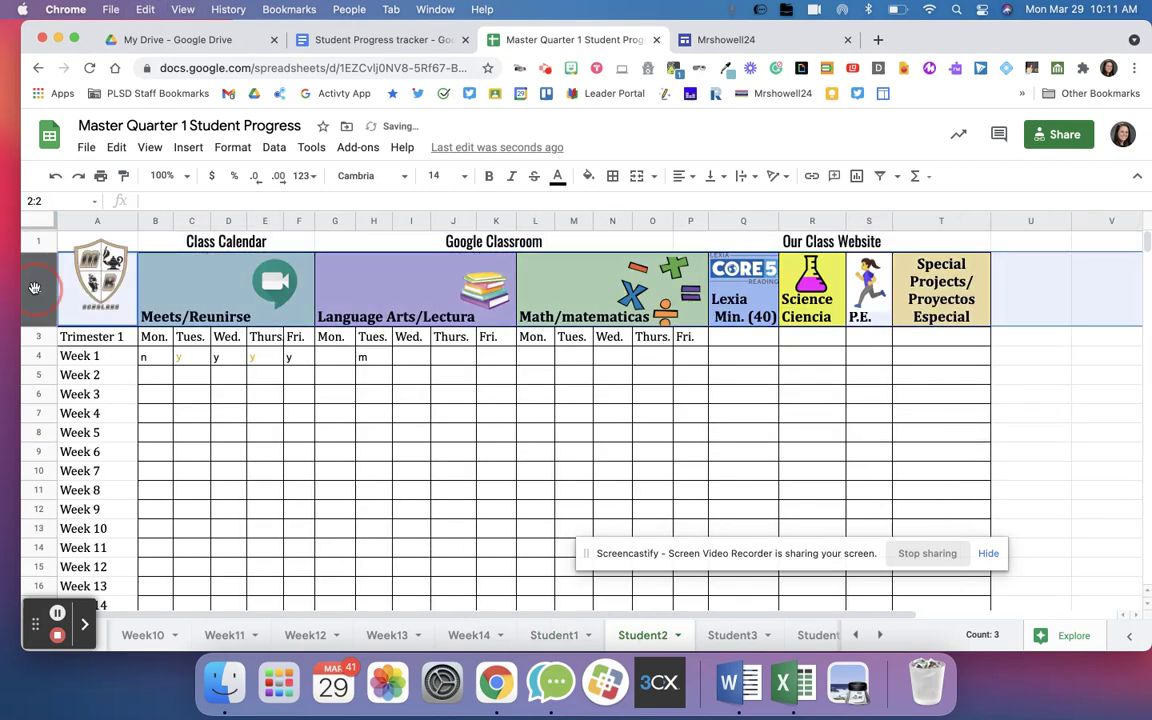
key(super+v)
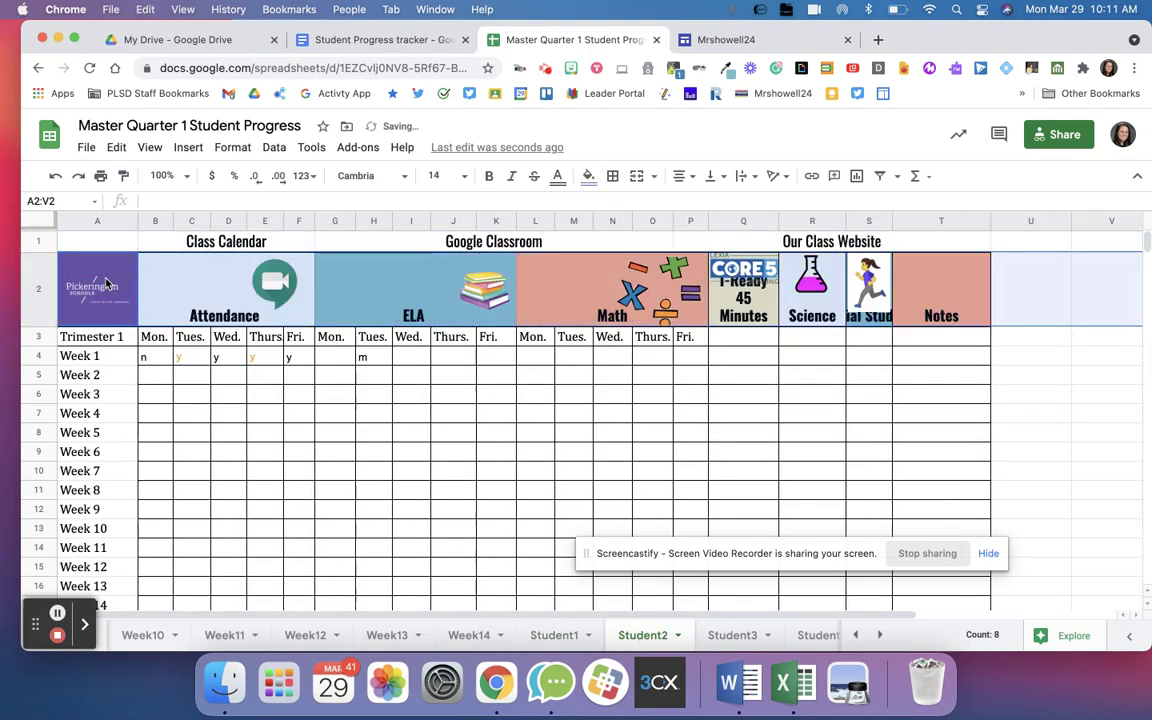
click(334, 434)
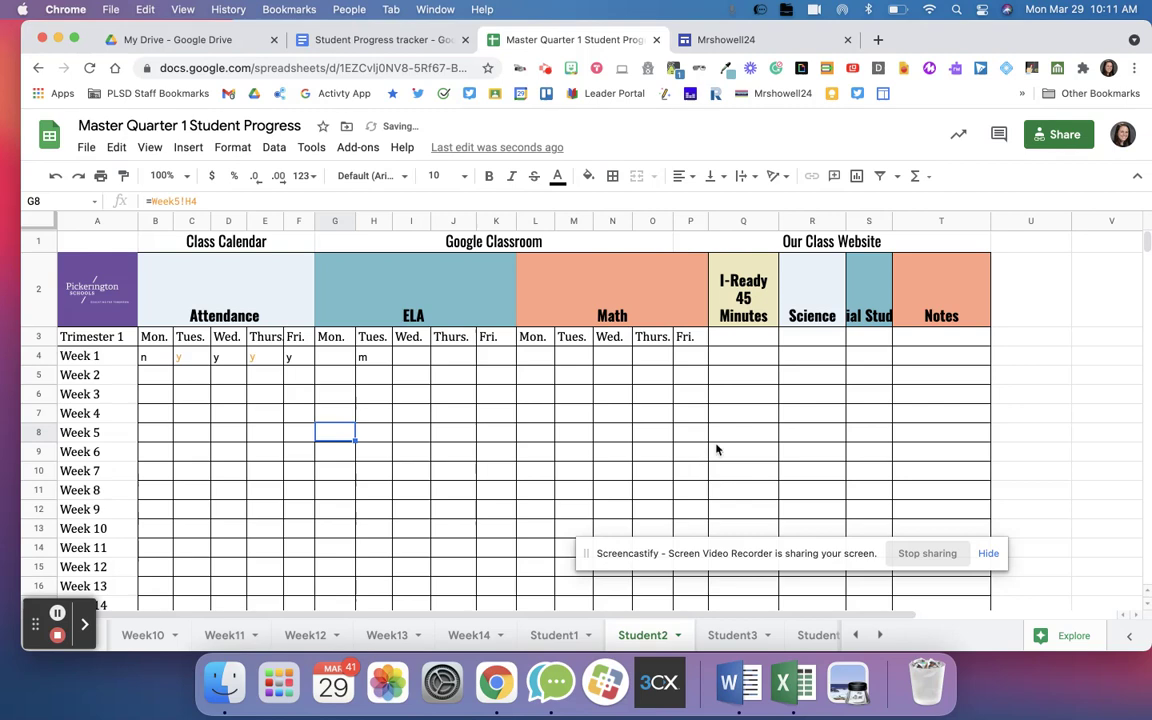
- Wrap the text of the Social Studies header in cell S2 and check Student2's Week 1 Monday attendance
click(859, 309)
click(750, 176)
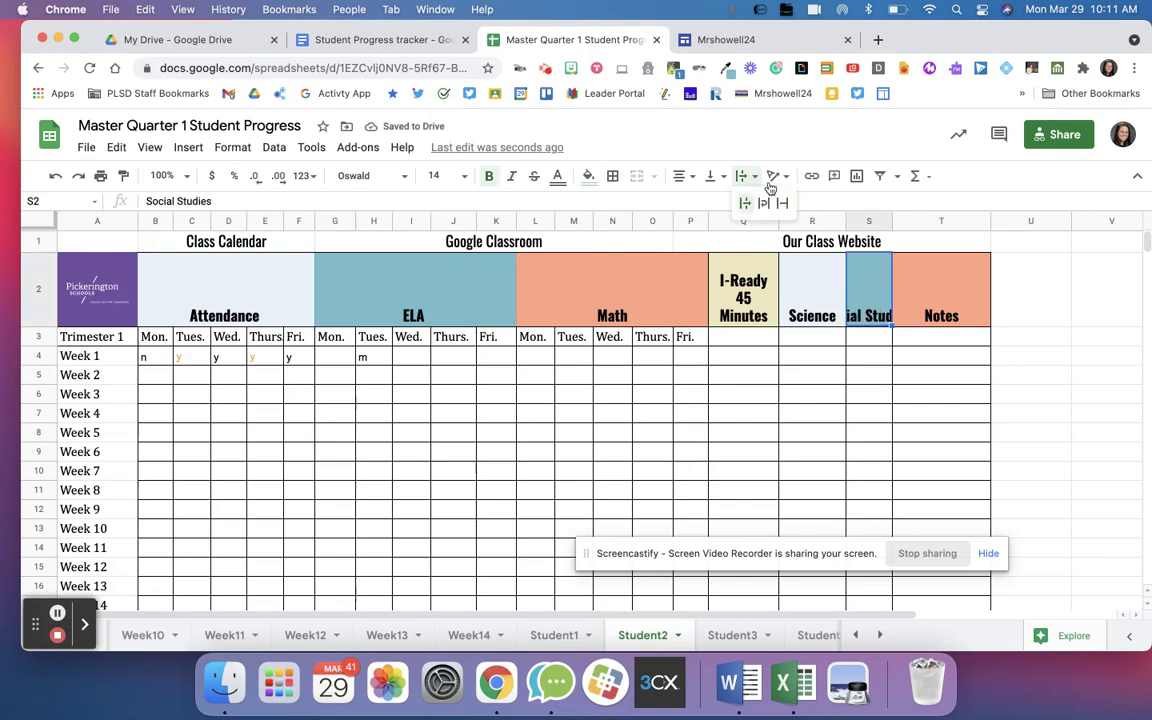
click(763, 203)
click(614, 378)
click(155, 360)
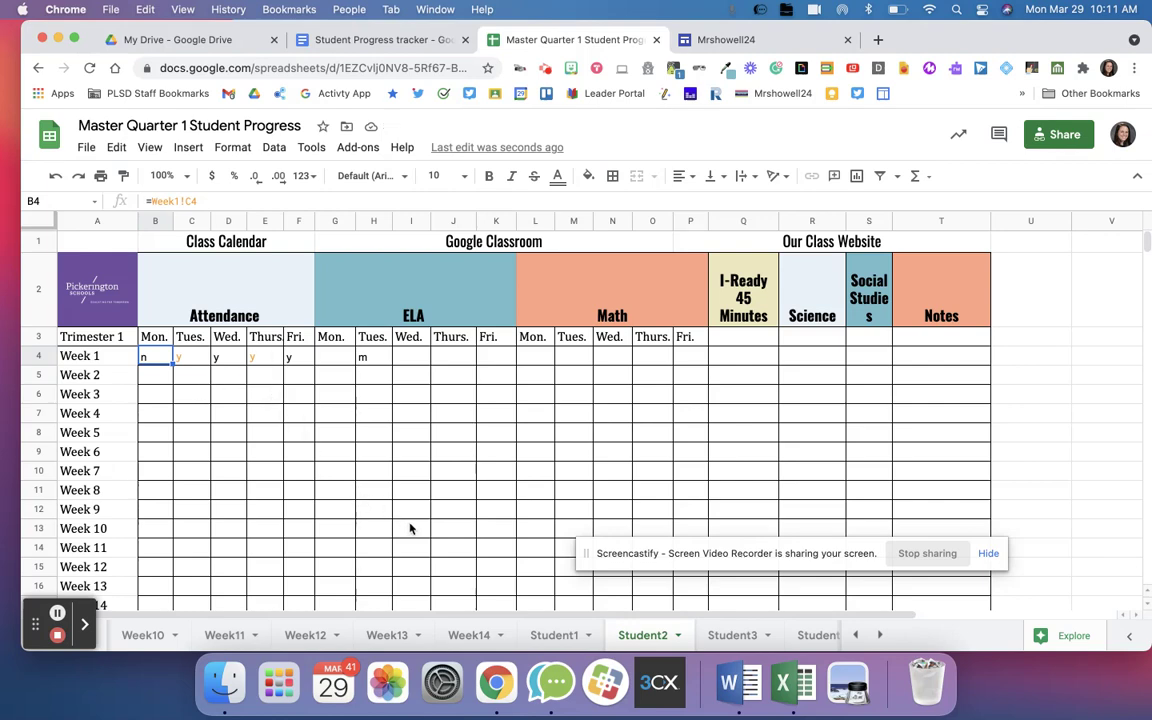
- Return to the Student1 sheet and review the notes for Weeks 1 to 3
click(547, 636)
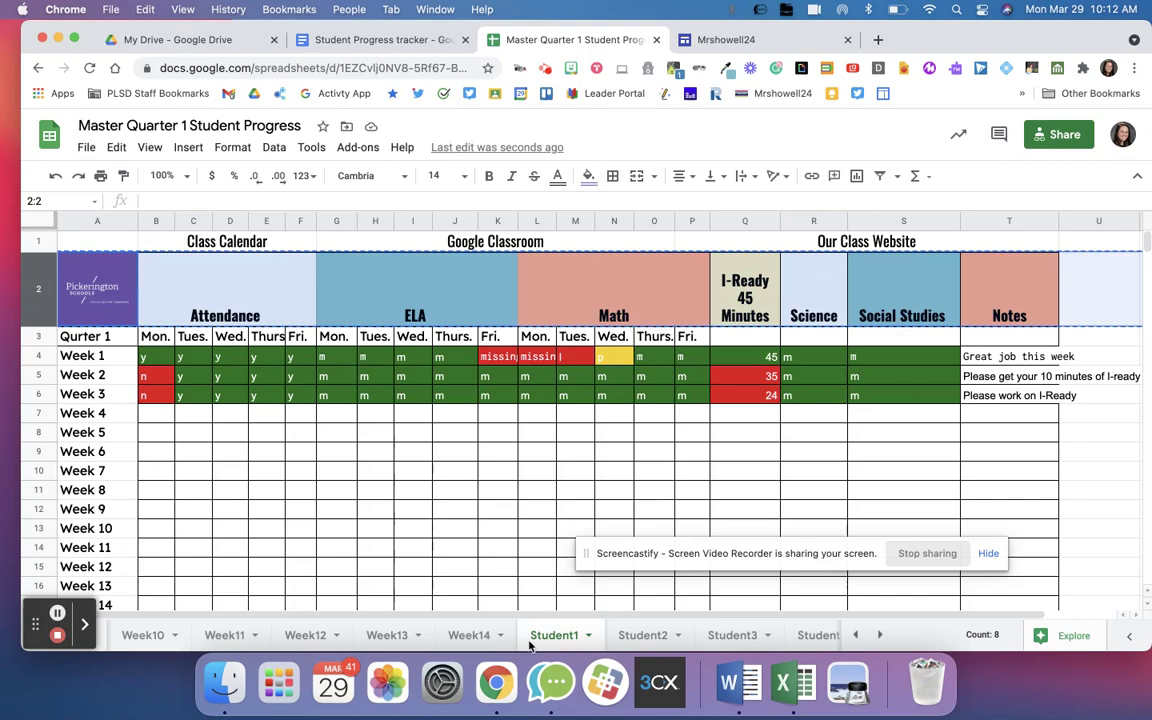
click(1012, 357)
click(990, 376)
click(990, 396)
click(1005, 358)
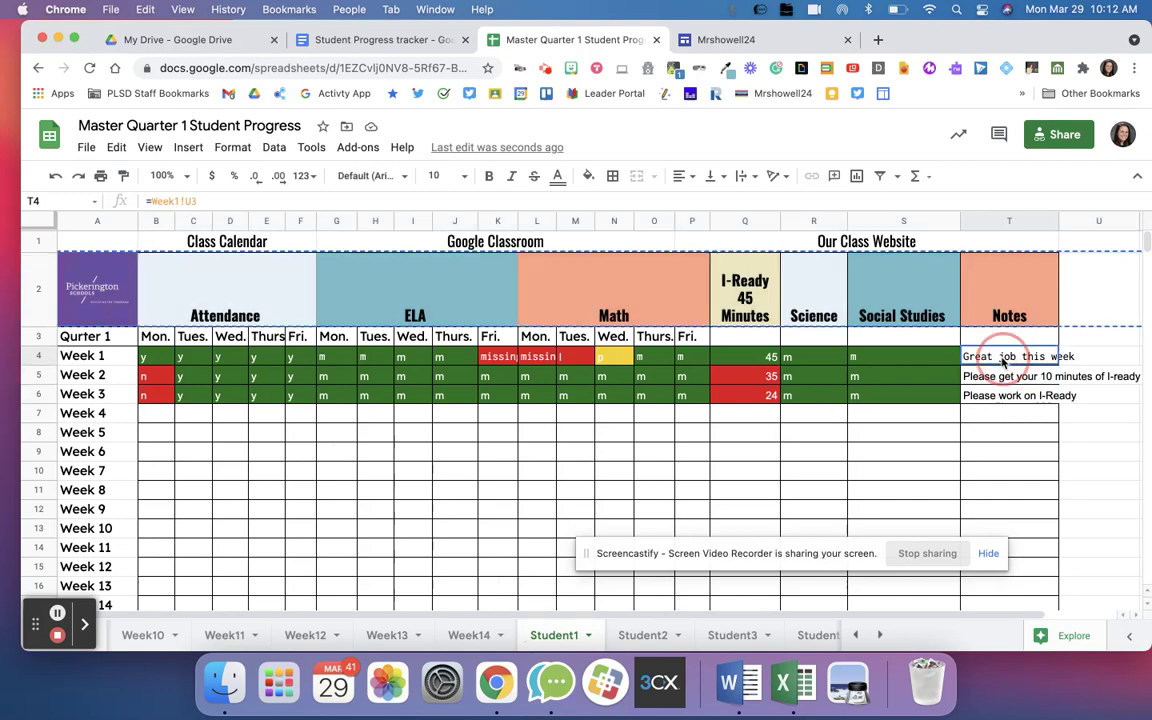
- Open the published page from the Student Link below Student1's weekly rows and view the student's progress
click(500, 511)
scroll(497, 517, down, 3)
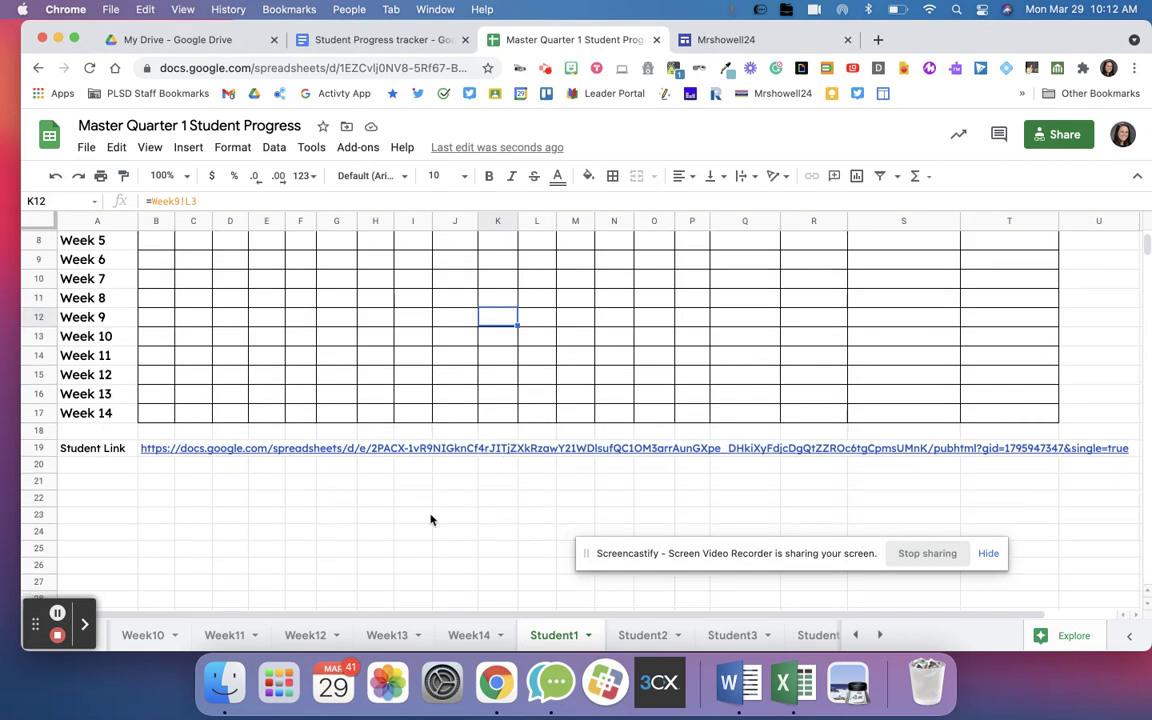
click(150, 450)
click(194, 479)
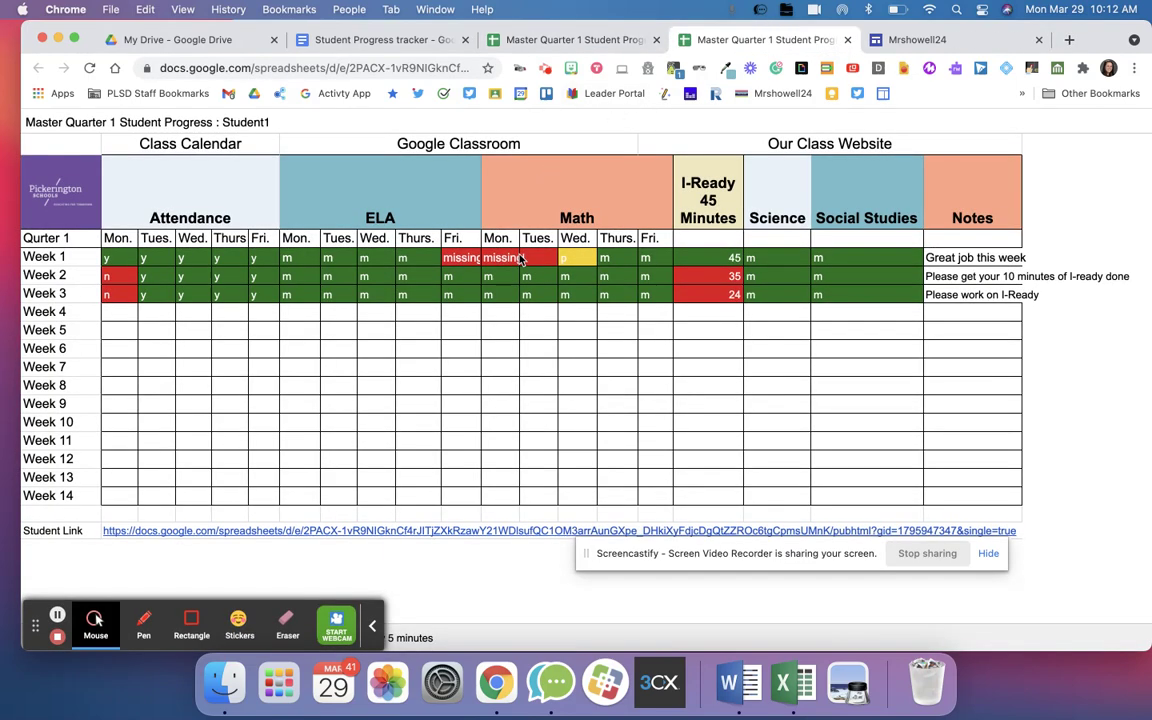
- Return to the spreadsheet's Student2 sheet and add the label "Student Link" in cell A18, below Week 14
click(575, 40)
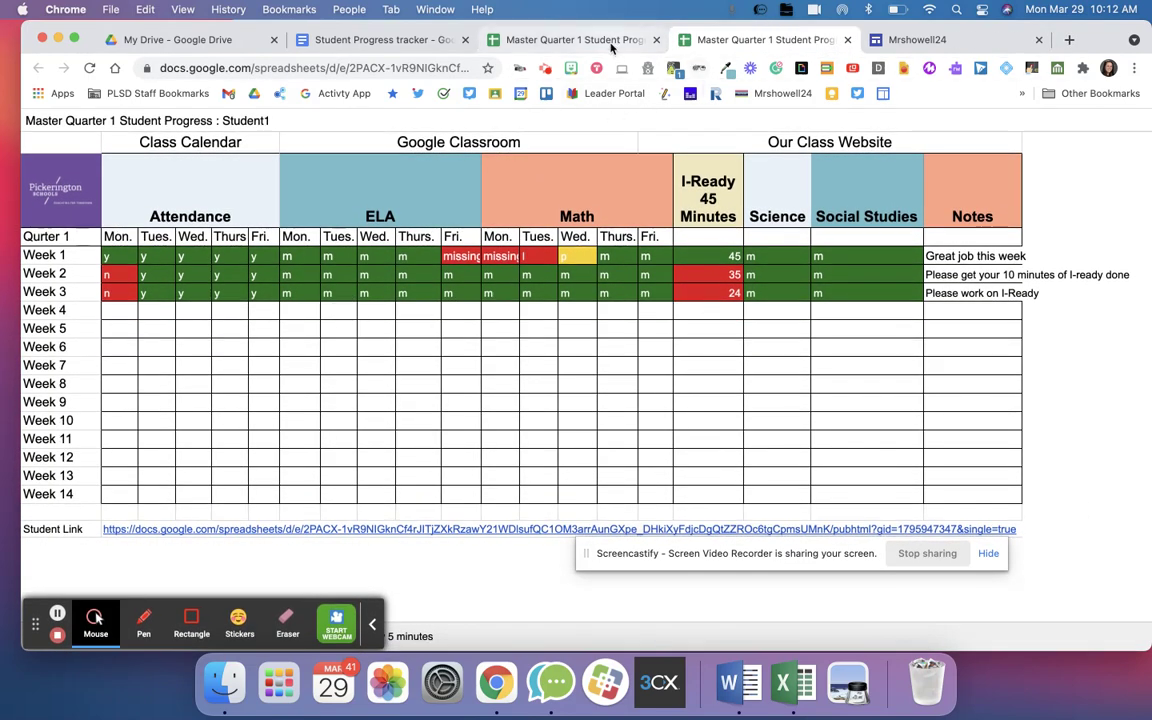
click(640, 635)
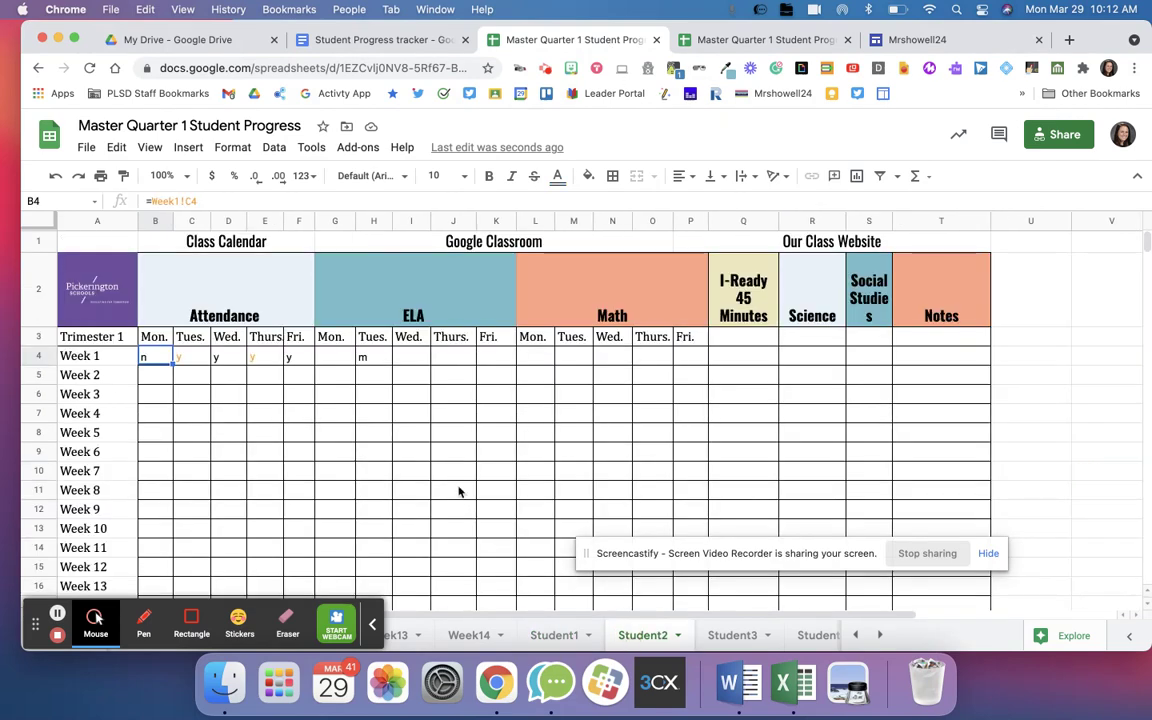
scroll(459, 491, down, 5)
click(122, 393)
text(Student Link)
key(Tab)
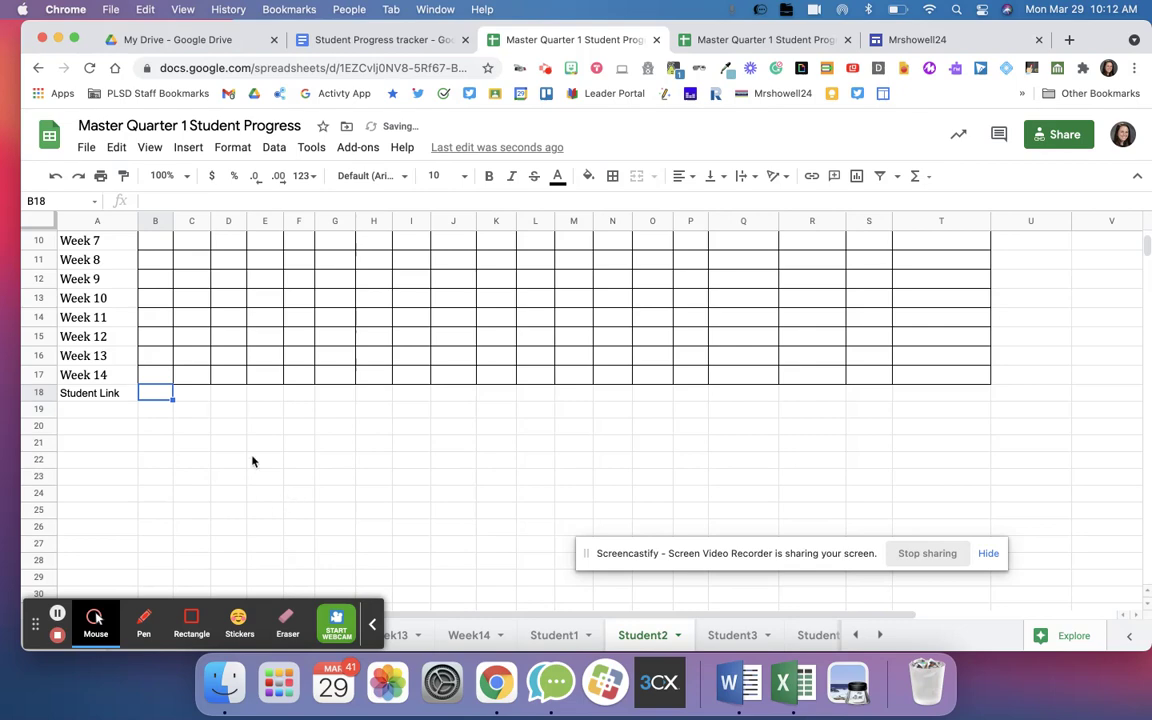
- Publish only the Student2 sheet to the web as a web page
click(88, 147)
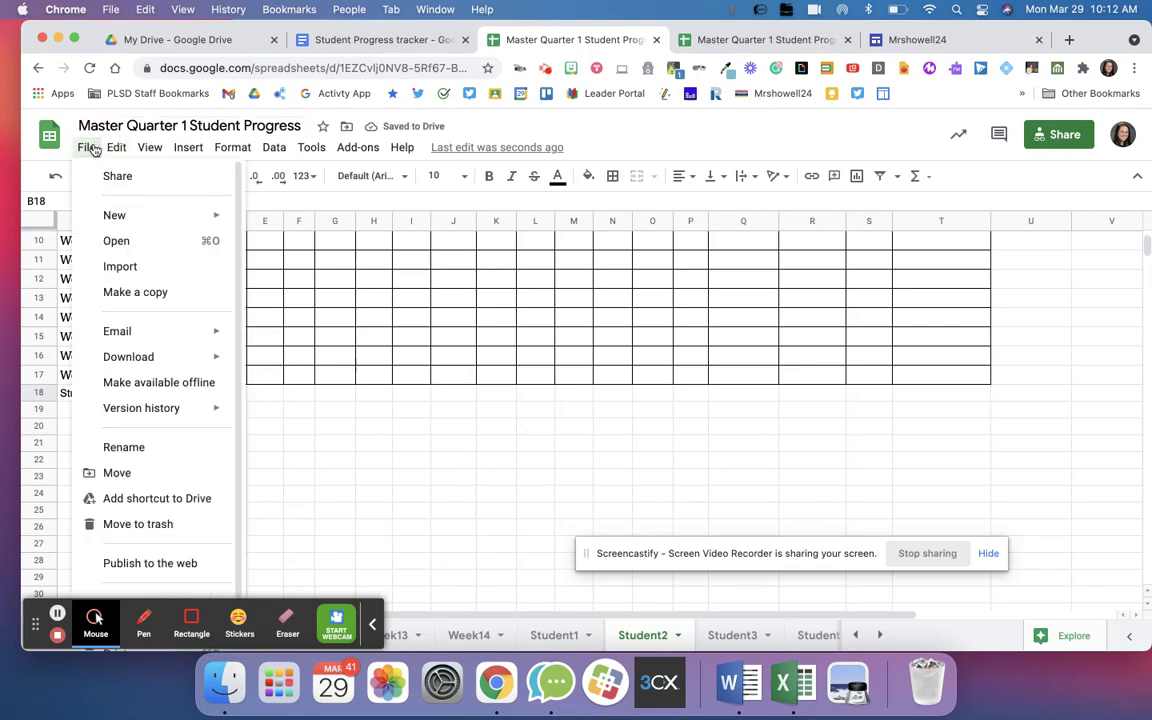
scroll(160, 530, down, 1)
click(166, 550)
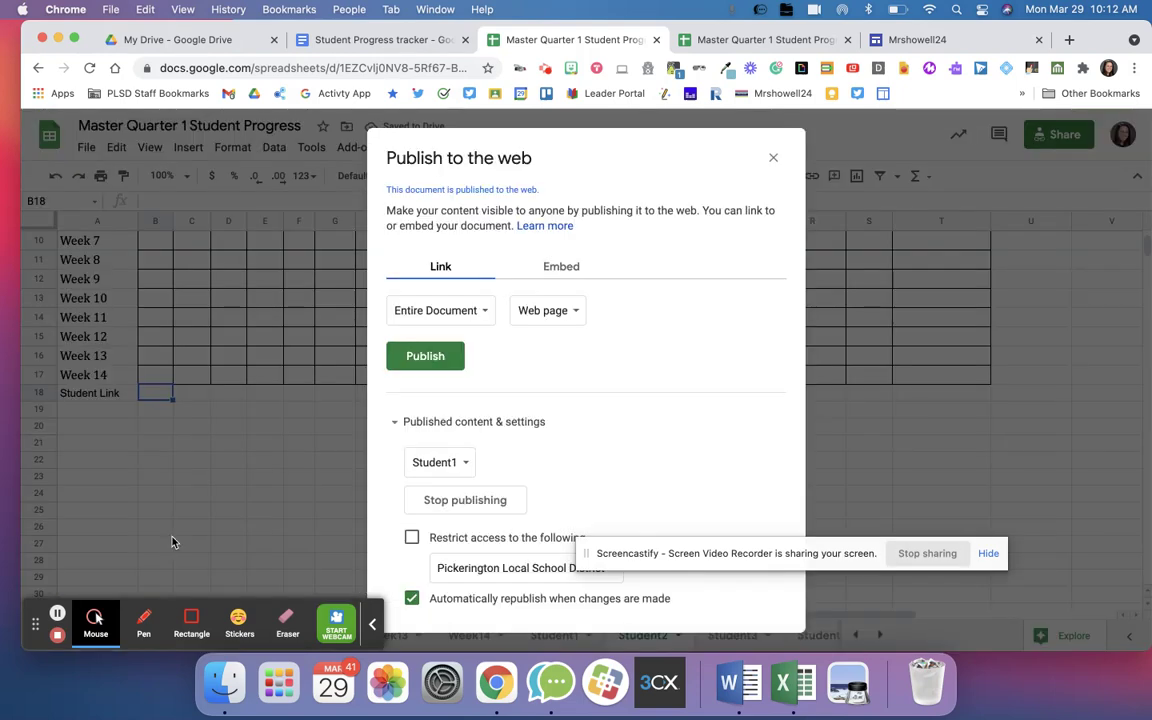
click(465, 470)
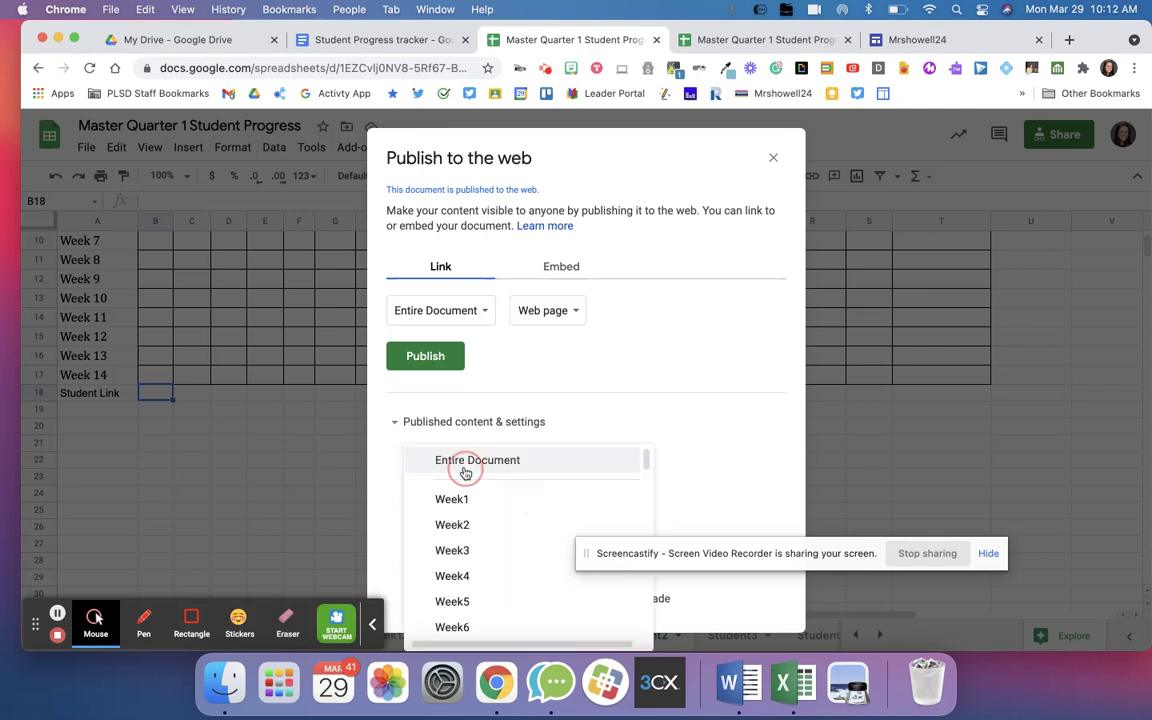
scroll(462, 467, down, 3)
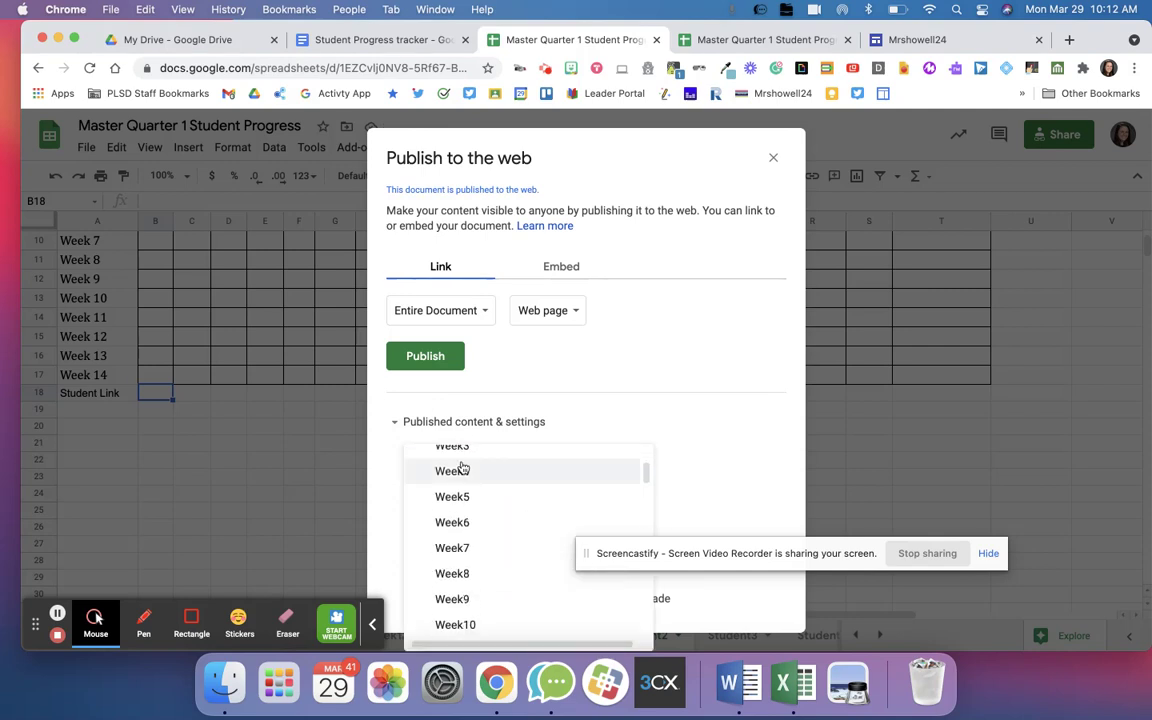
click(456, 312)
scroll(477, 551, down, 10)
scroll(477, 551, up, 5)
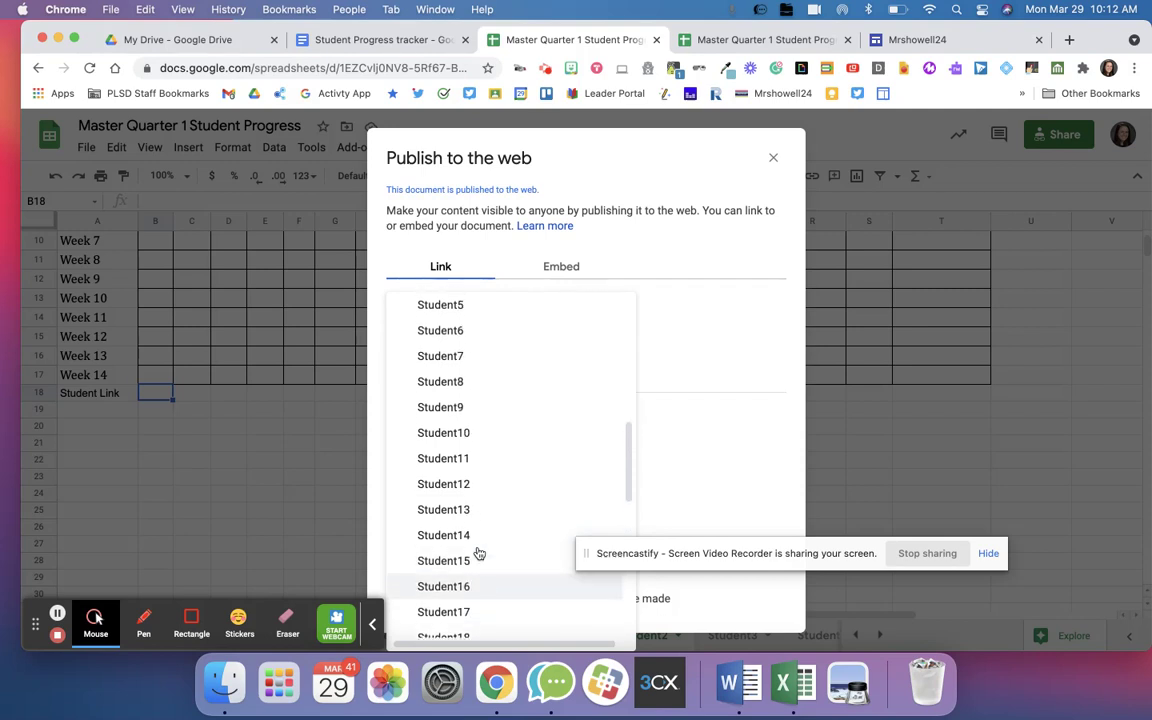
click(459, 310)
click(482, 311)
click(495, 313)
click(439, 358)
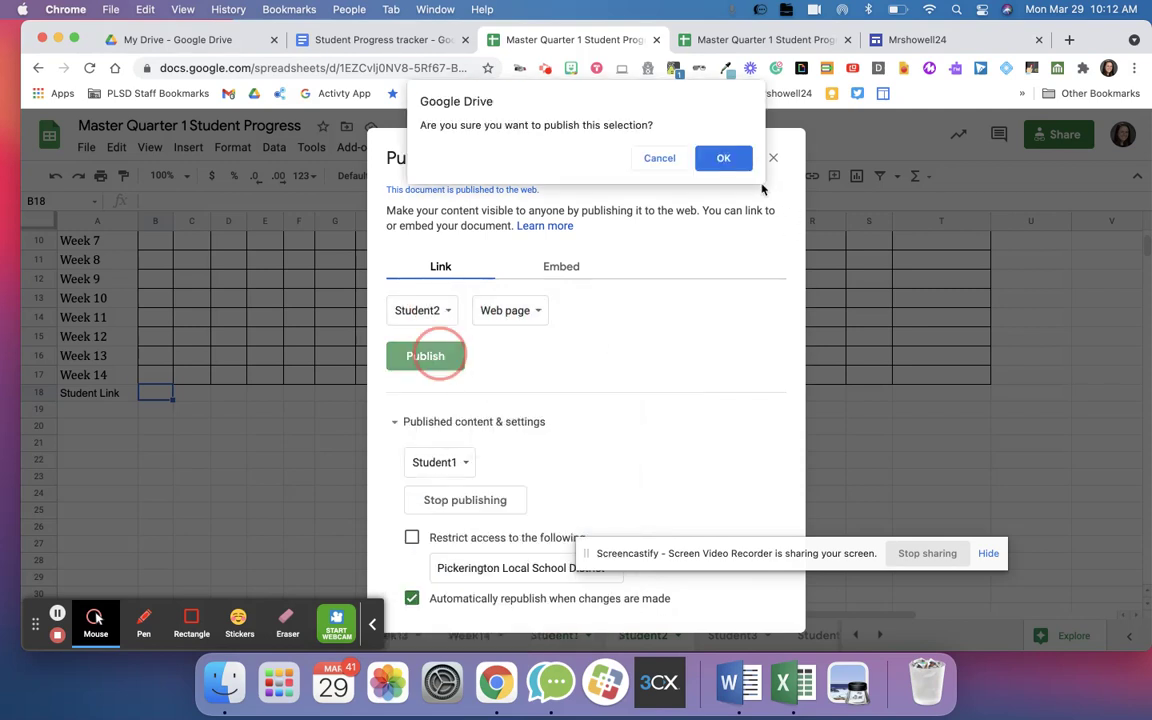
click(698, 164)
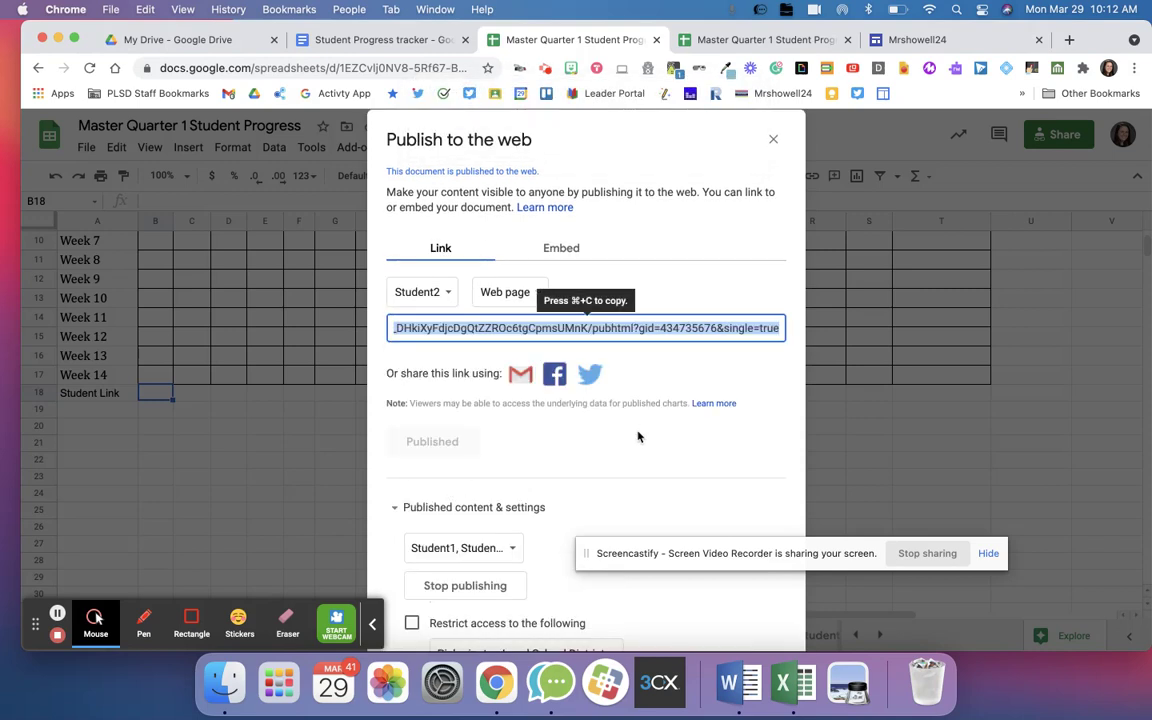
- Copy the published link of the Student2 sheet and check the published content settings before closing them
click(560, 330)
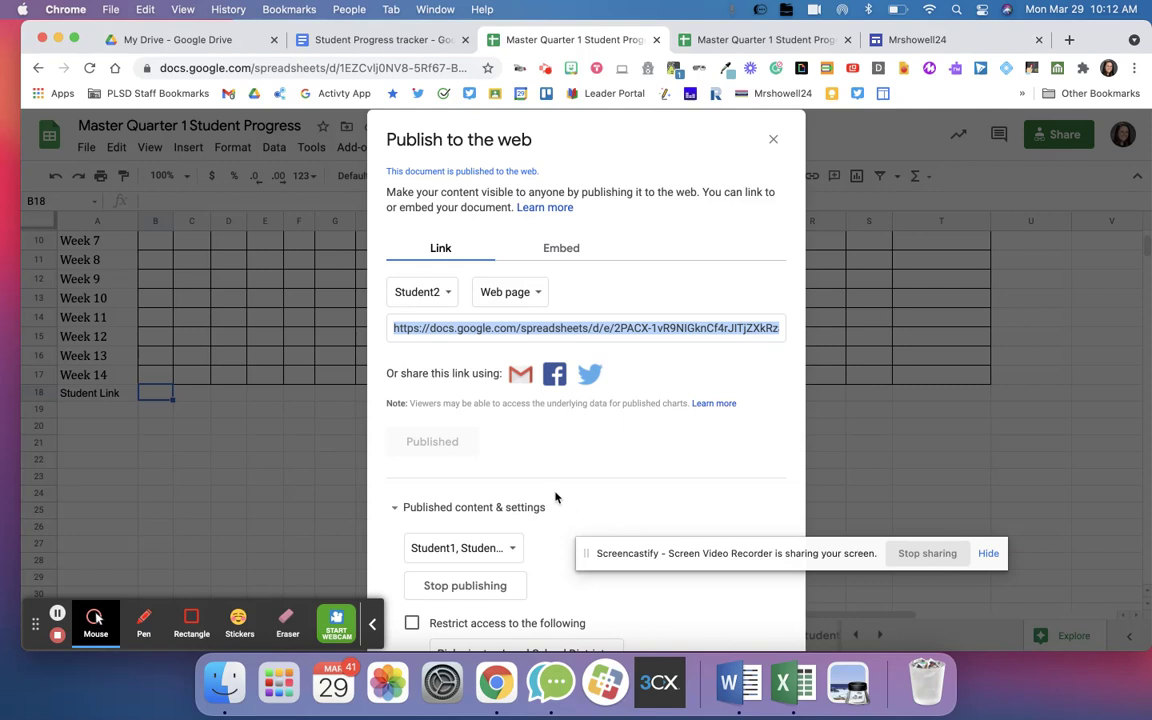
click(478, 548)
scroll(493, 553, down, 3)
click(500, 484)
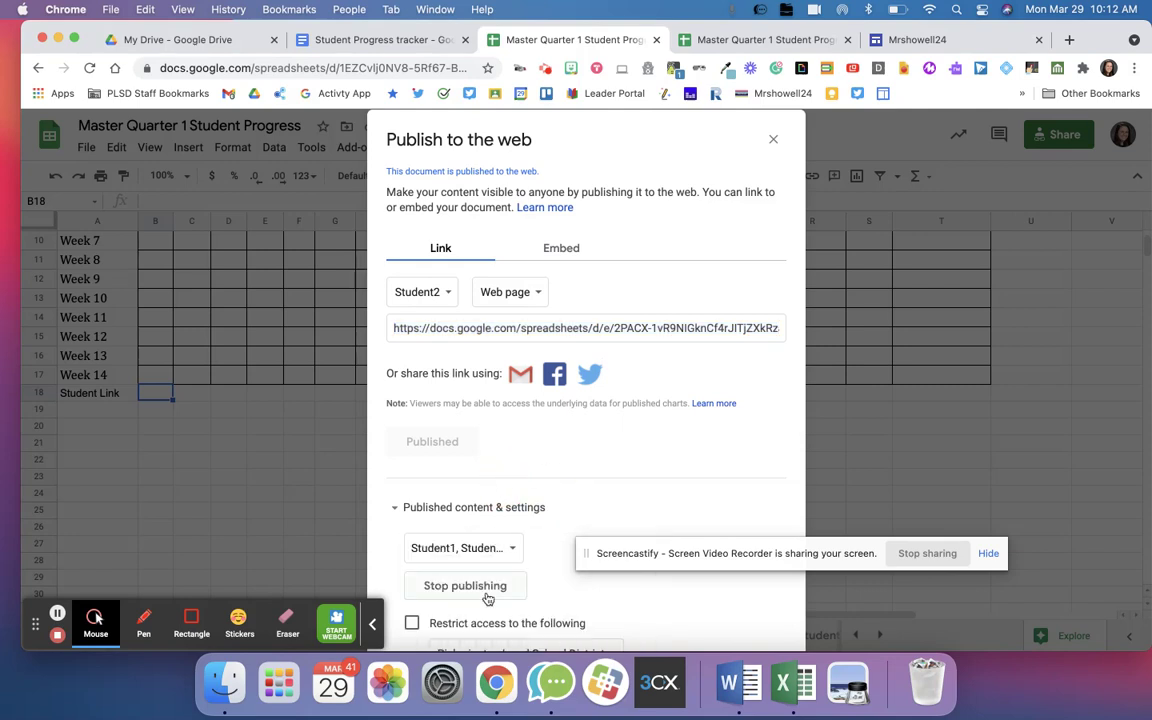
click(585, 620)
click(505, 620)
click(773, 138)
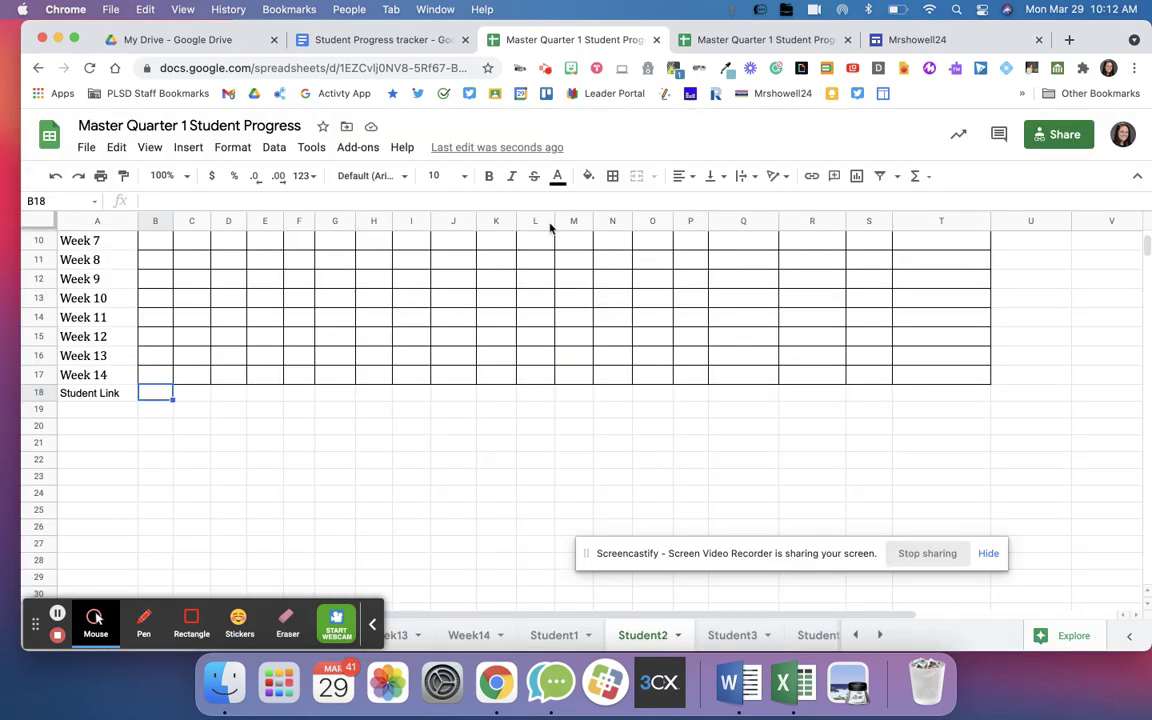
- Paste the published Student2 link into cell B18, next to the Student Link label
key(super+v)
click(152, 394)
text(https://docs.google.com/spreadsheets/d/e/2PACX-1vR9NIGknCf4rJITjZXkRzawY21WDlsufQC1OM3arrAunGXpe_DHkiXyFdjcDgQtZZROc6tgCpmsUMnK/pubhtml?gid=434735676&single=true)
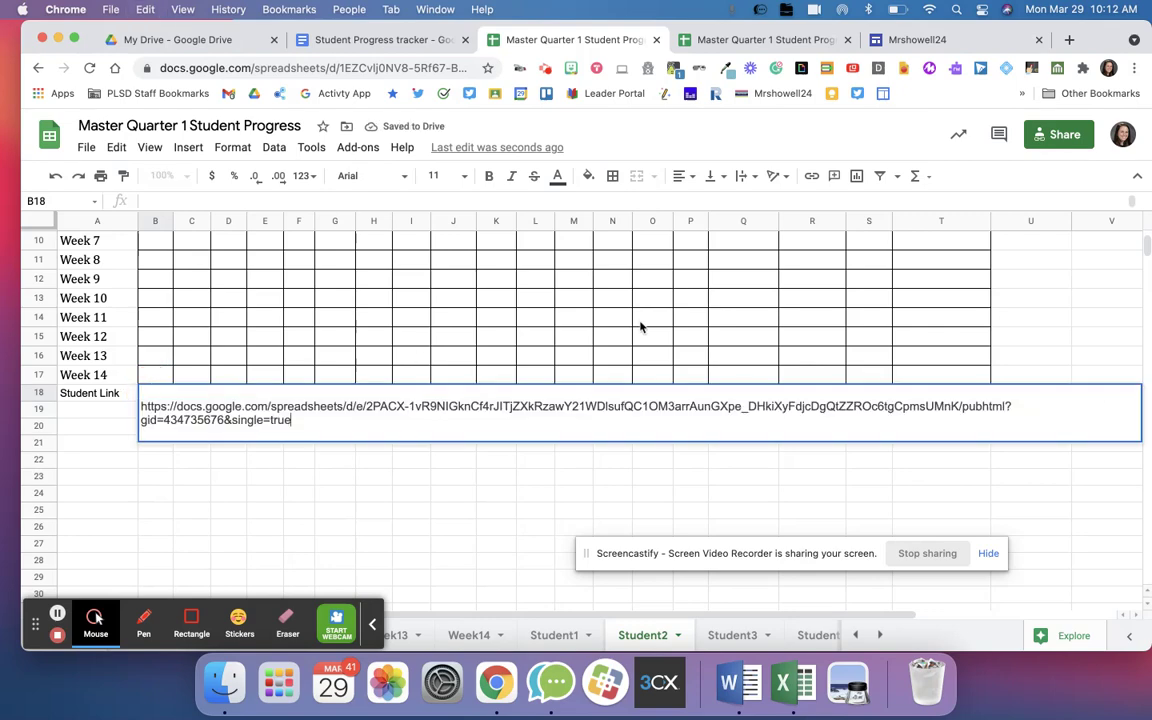
click(579, 483)
- Open the published Student2 page from the link in cell B18 and compare it with the published Student1 page
click(160, 410)
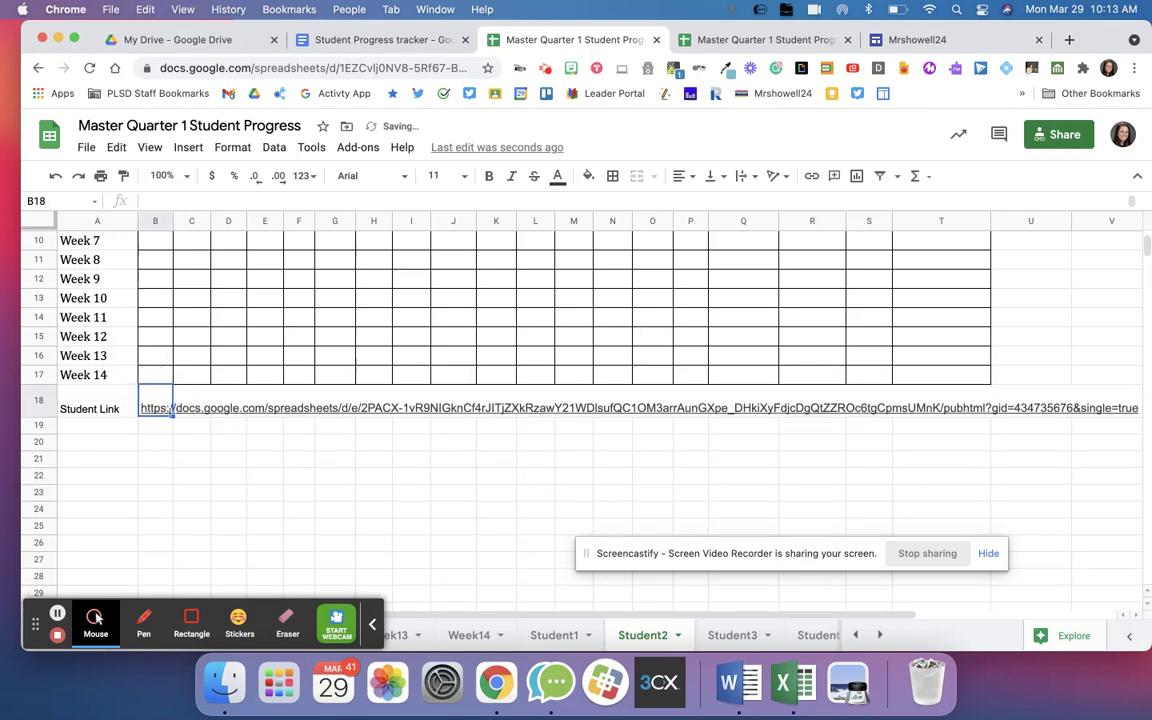
click(231, 437)
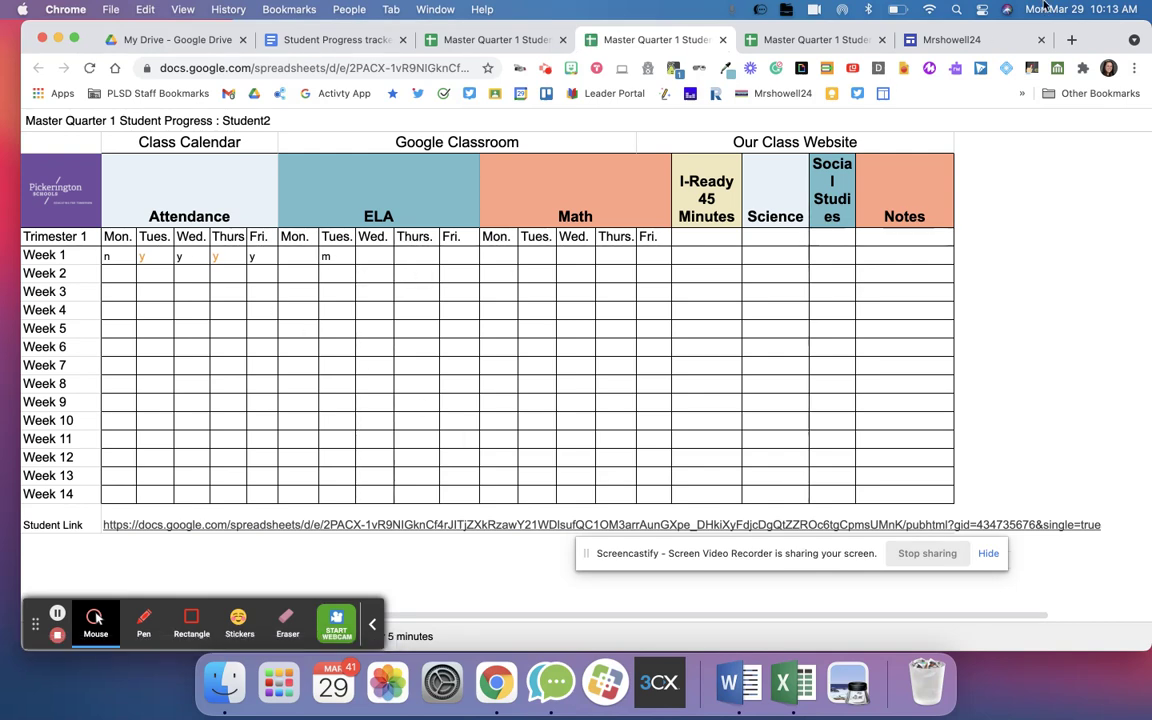
click(800, 40)
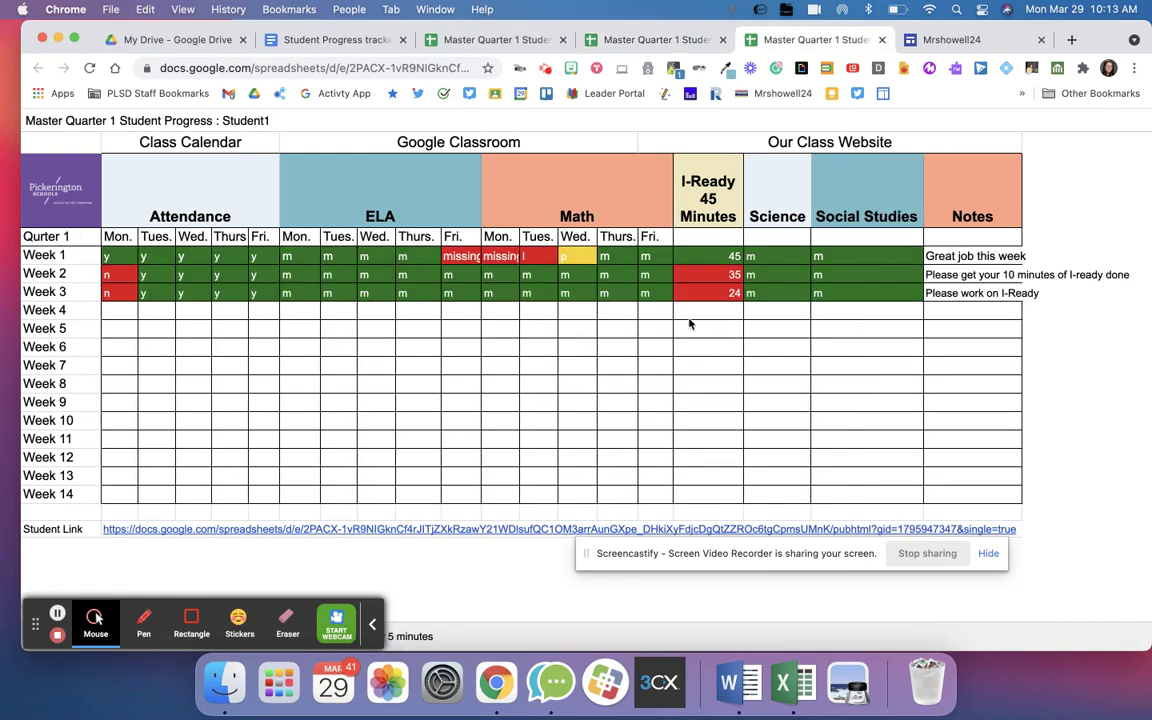
click(645, 42)
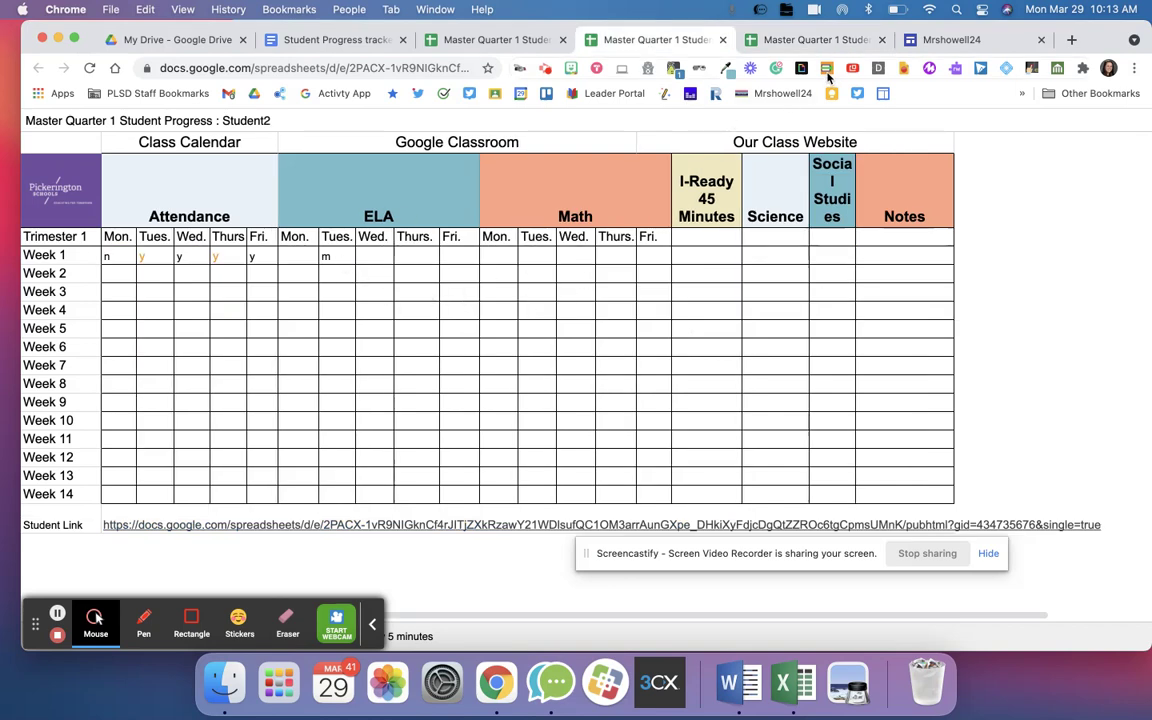
click(812, 42)
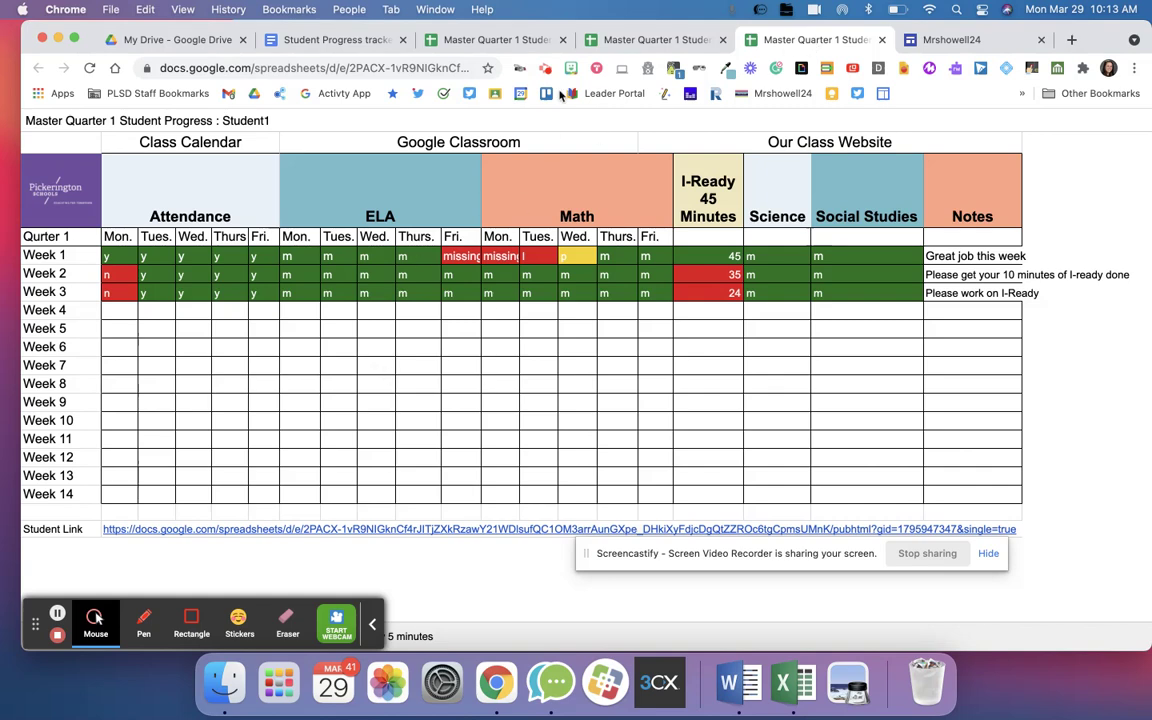
- Return to the Student2 sheet and trace the Week 1 Monday attendance formula in cell B4 to cell C4 on the Week1 sheet
click(528, 44)
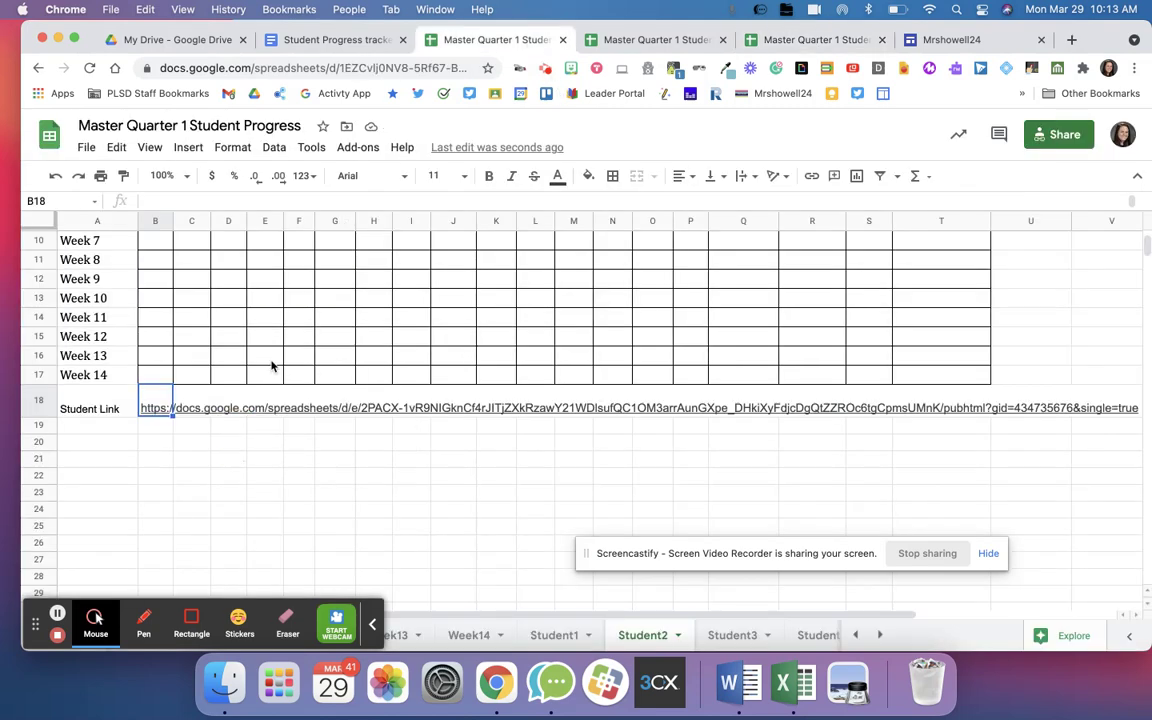
scroll(271, 366, up, 5)
click(154, 358)
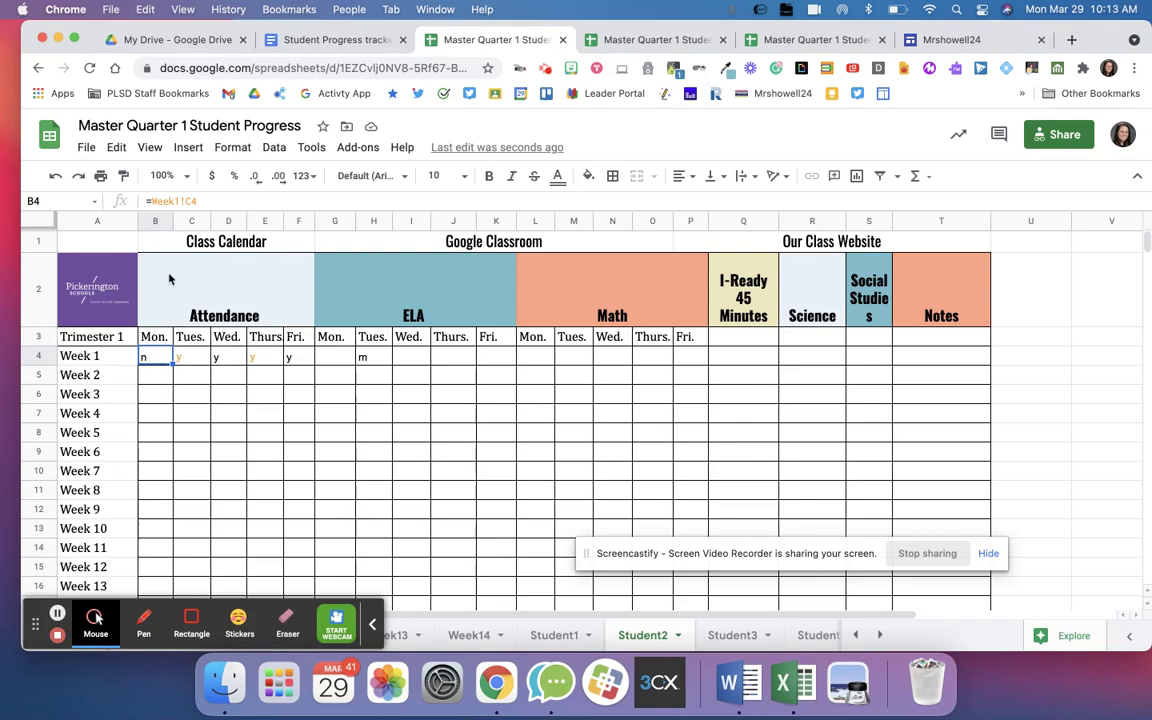
click(192, 203)
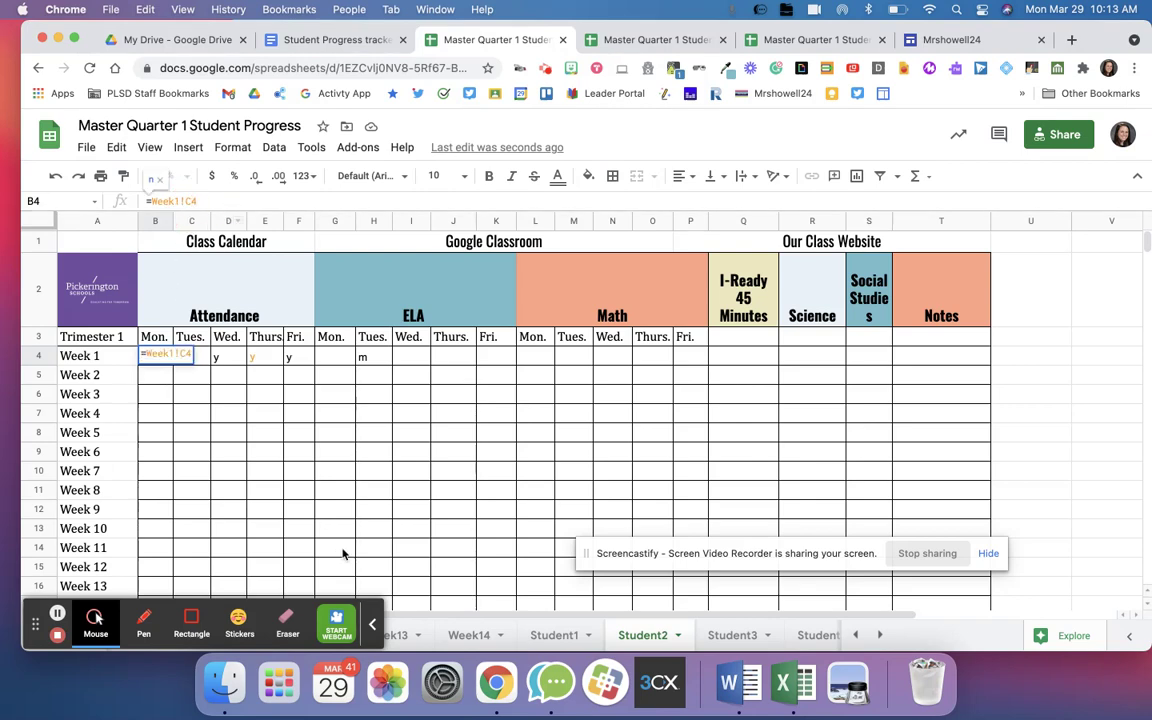
click(370, 628)
scroll(137, 640, left, 5)
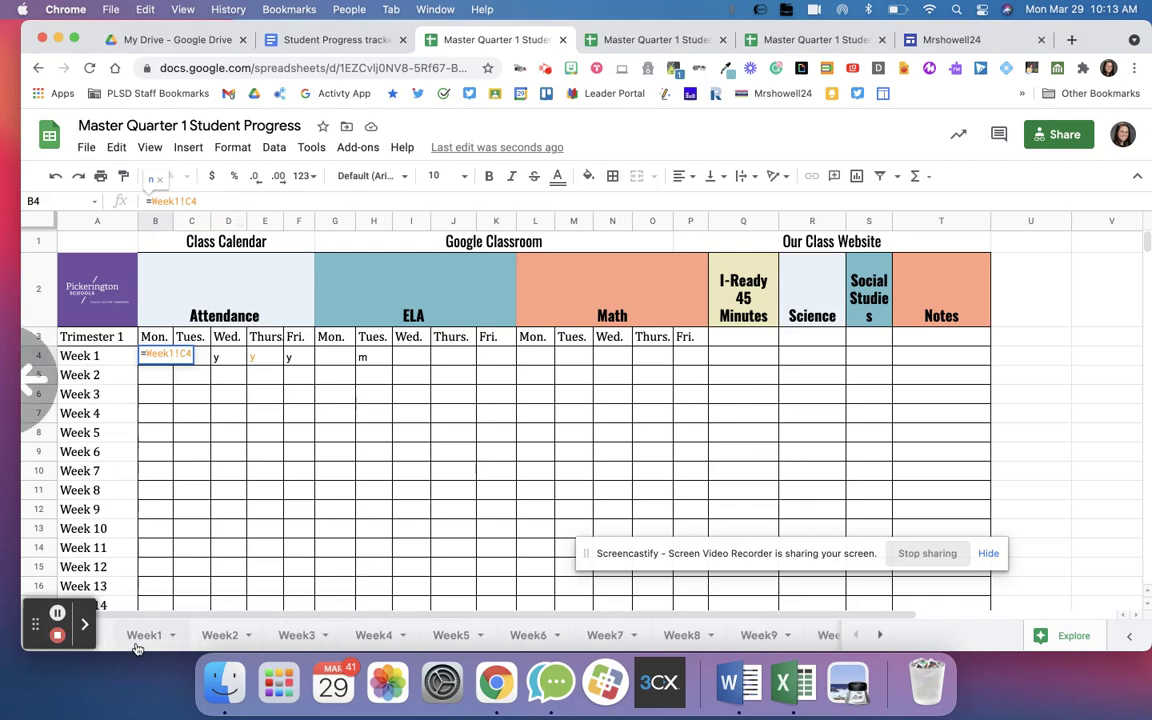
click(138, 640)
click(178, 335)
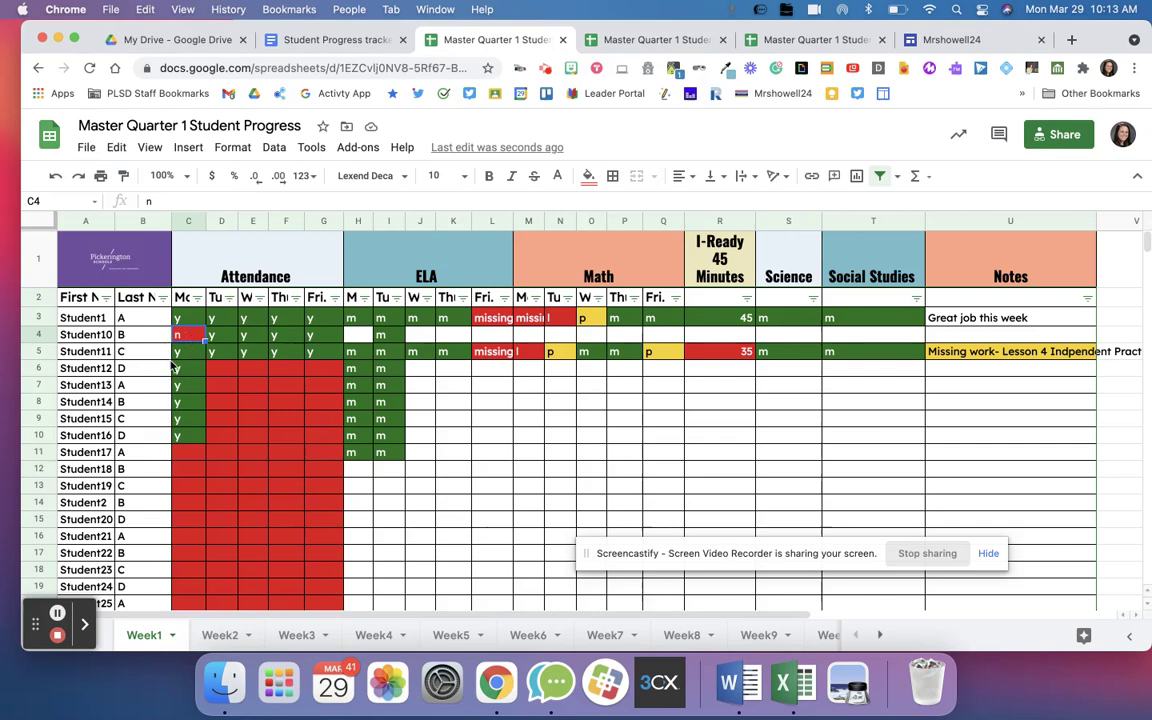
- Review the order of the student rows on the Week1 sheet, including the row for Student10
scroll(113, 432, down, 5)
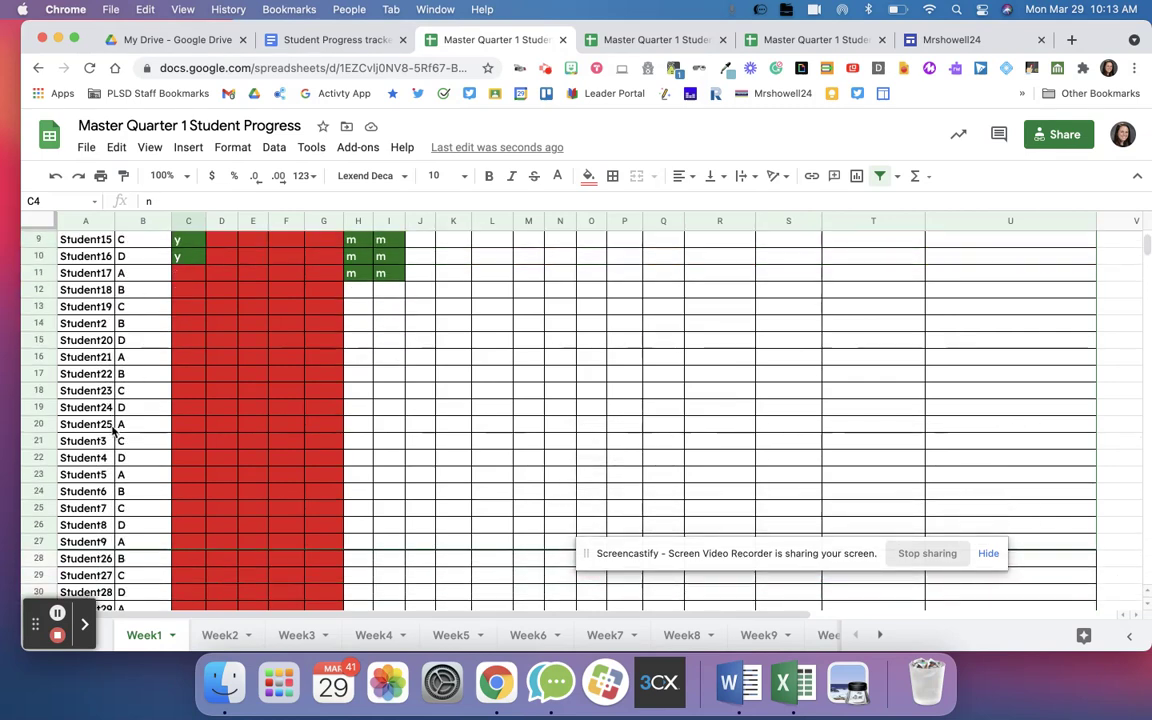
scroll(113, 432, up, 5)
click(190, 371)
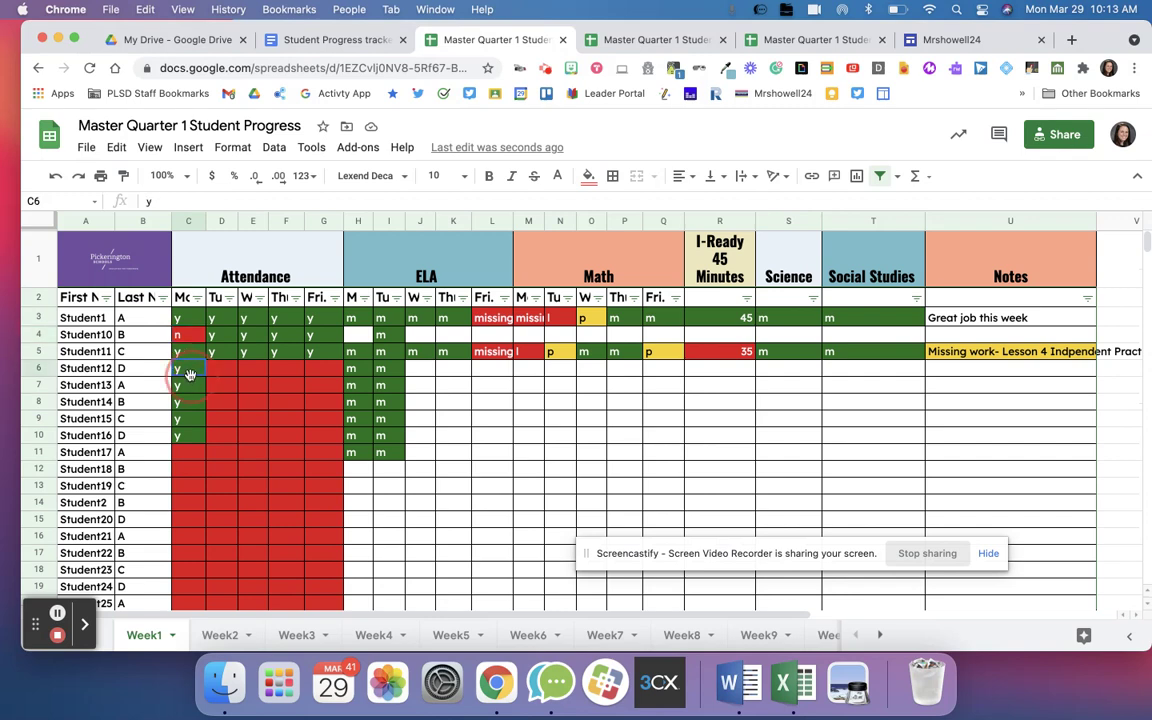
click(150, 316)
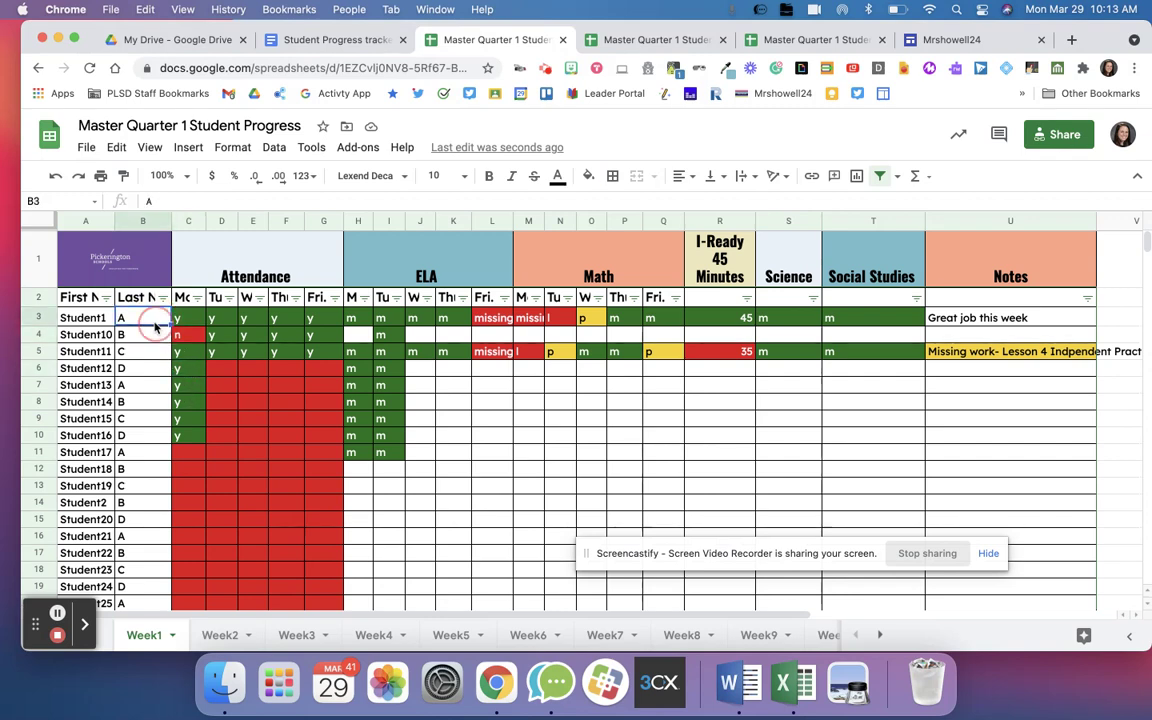
click(100, 335)
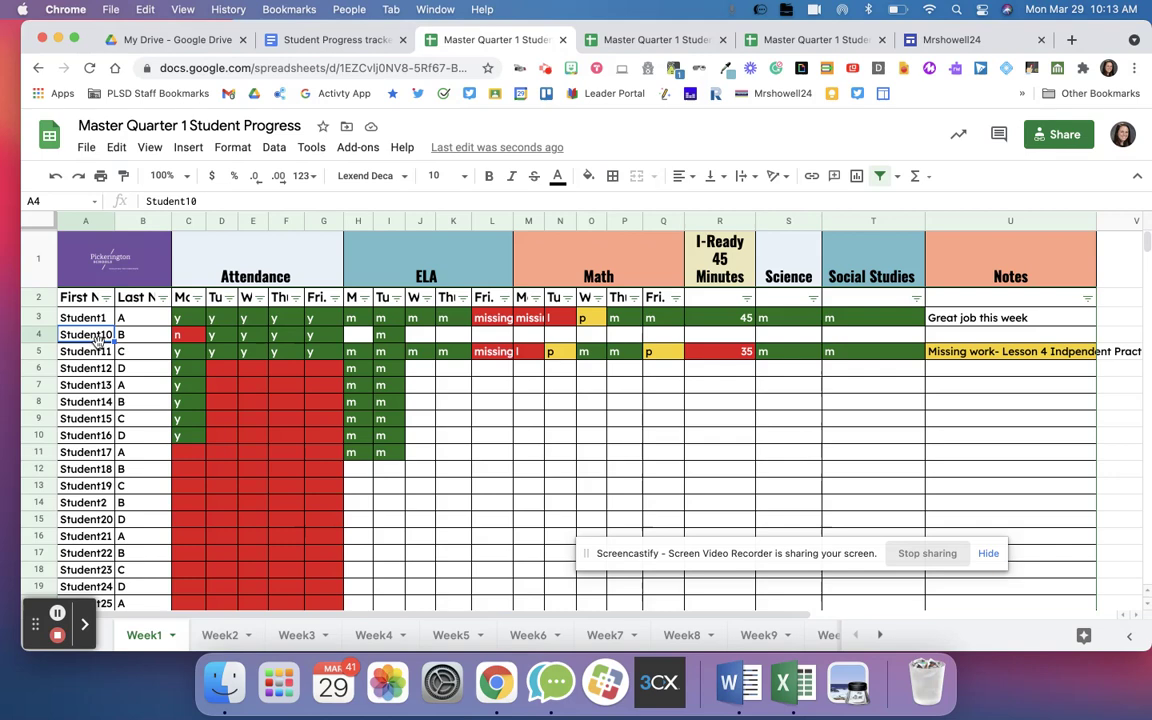
- Sort the Week1 sheet by First Name from A to Z and from Z to A
click(106, 298)
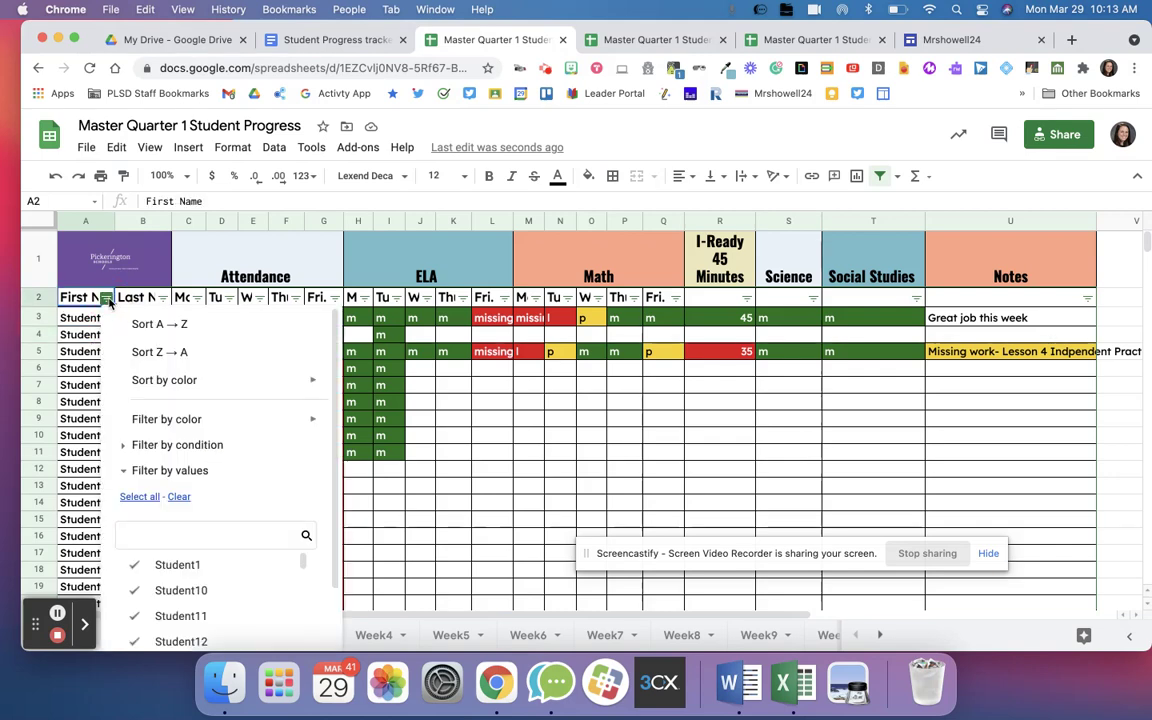
click(141, 322)
click(106, 298)
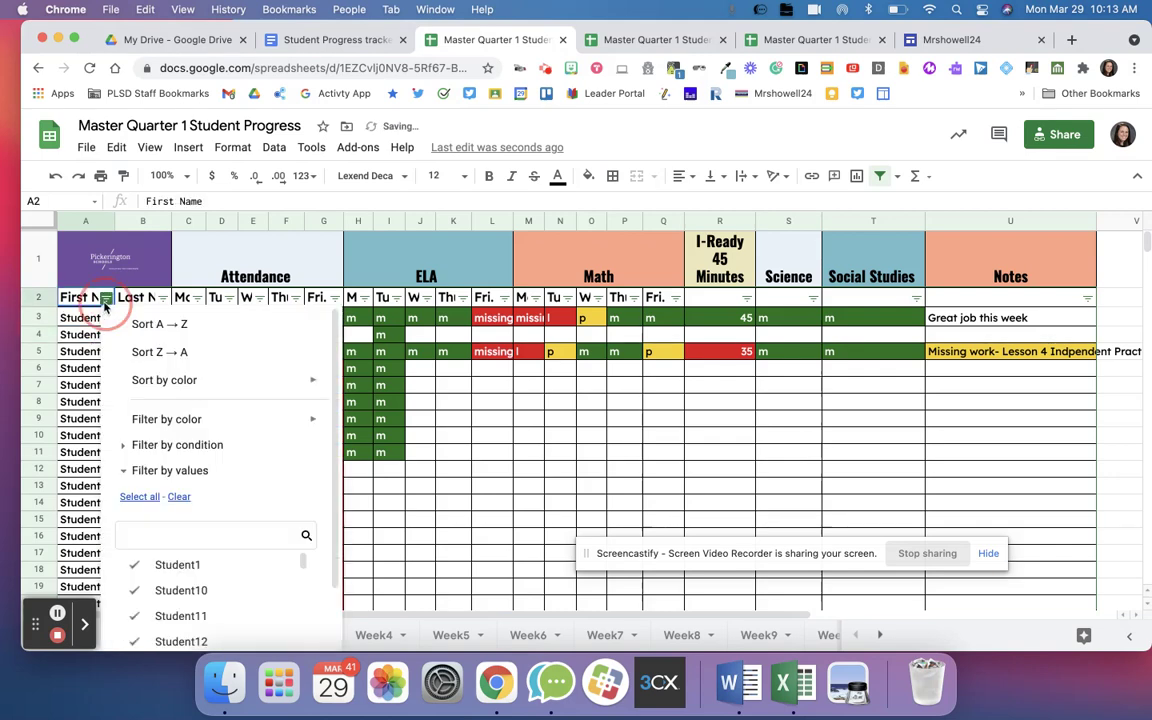
click(128, 354)
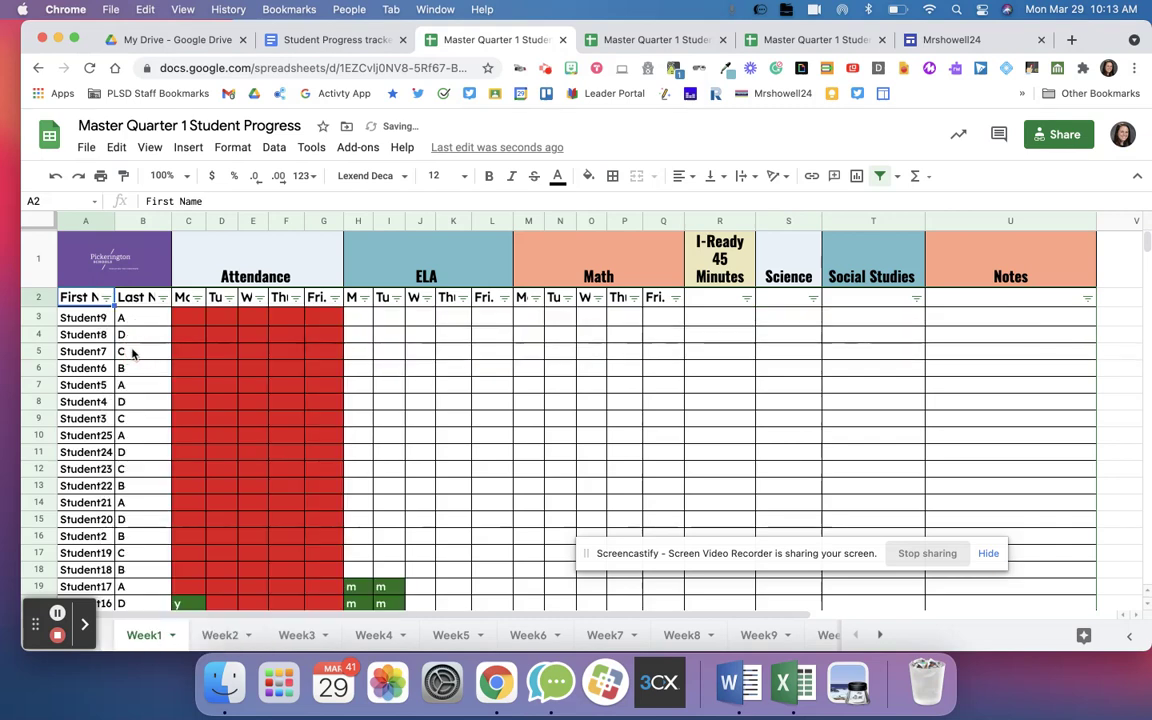
click(106, 298)
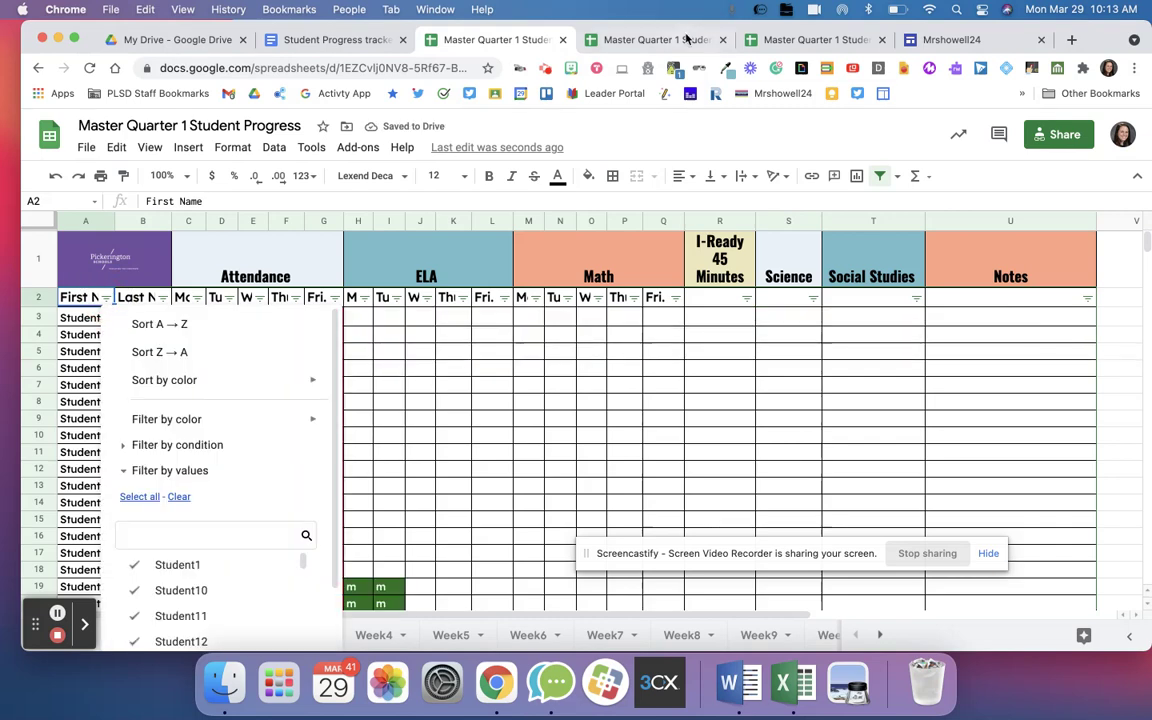
- Check the Week 1 row on the published Student1 page and look at the published Student2 page
click(686, 38)
key(ctrl+Tab)
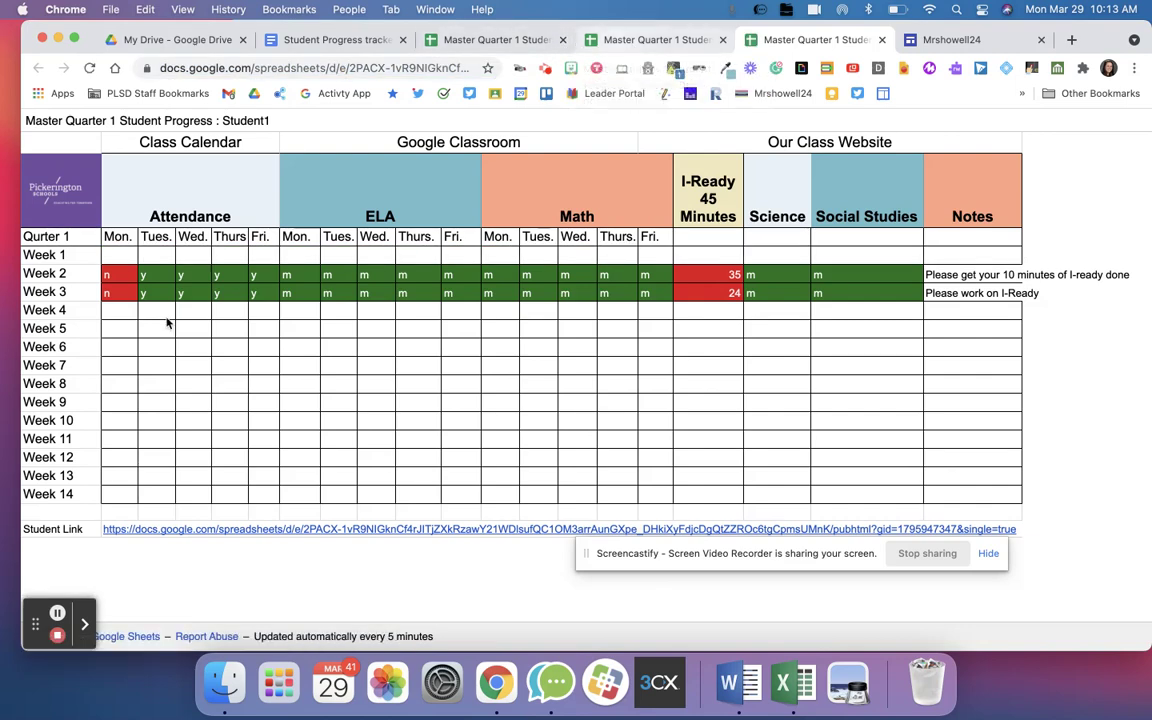
drag(105, 260, 825, 243)
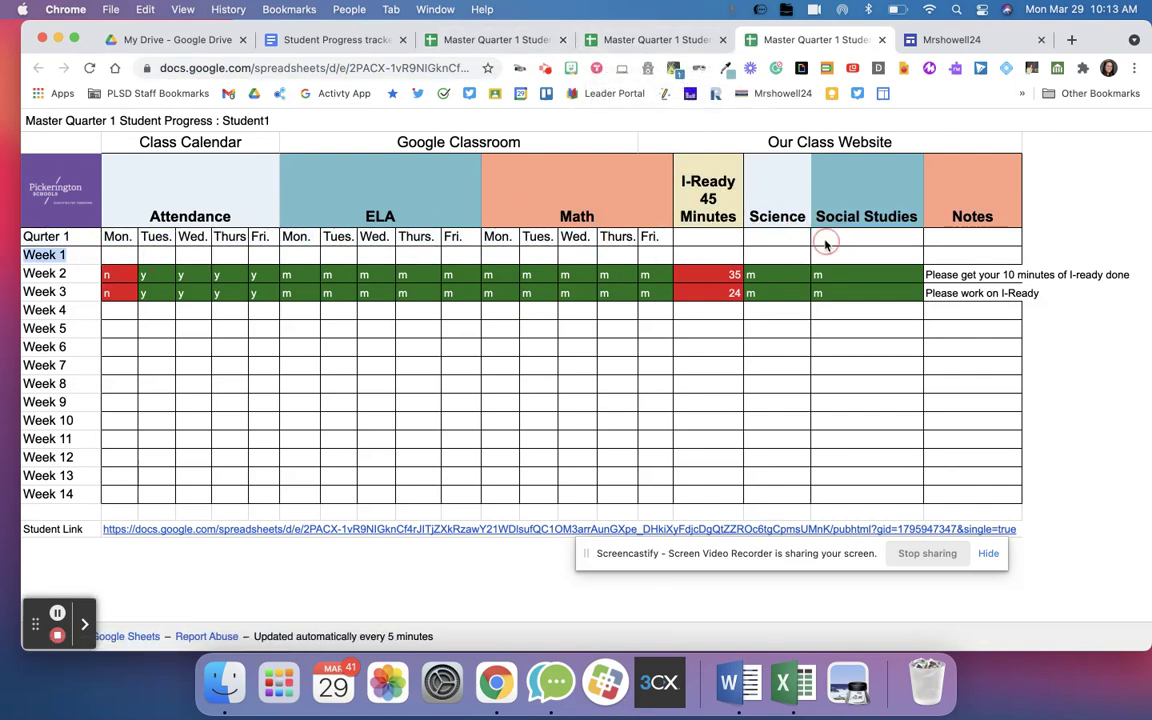
click(680, 40)
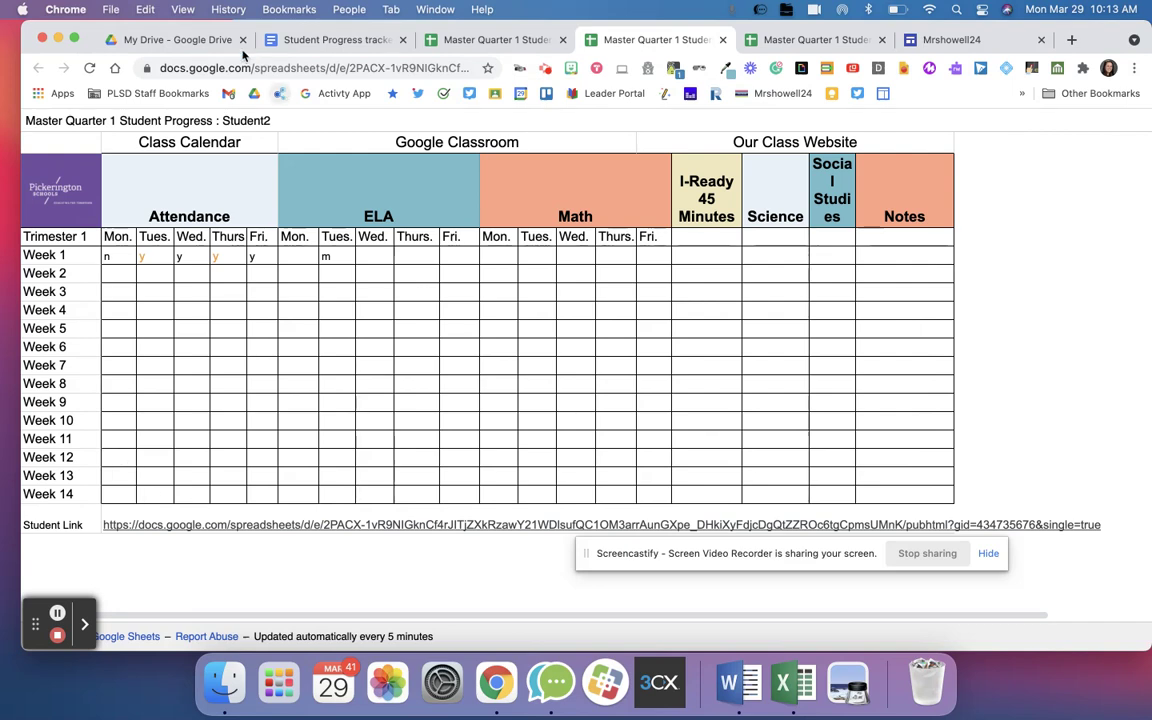
- Return to the spreadsheet's Week1 sheet and undo the Z to A sort of the student names
click(190, 40)
click(492, 38)
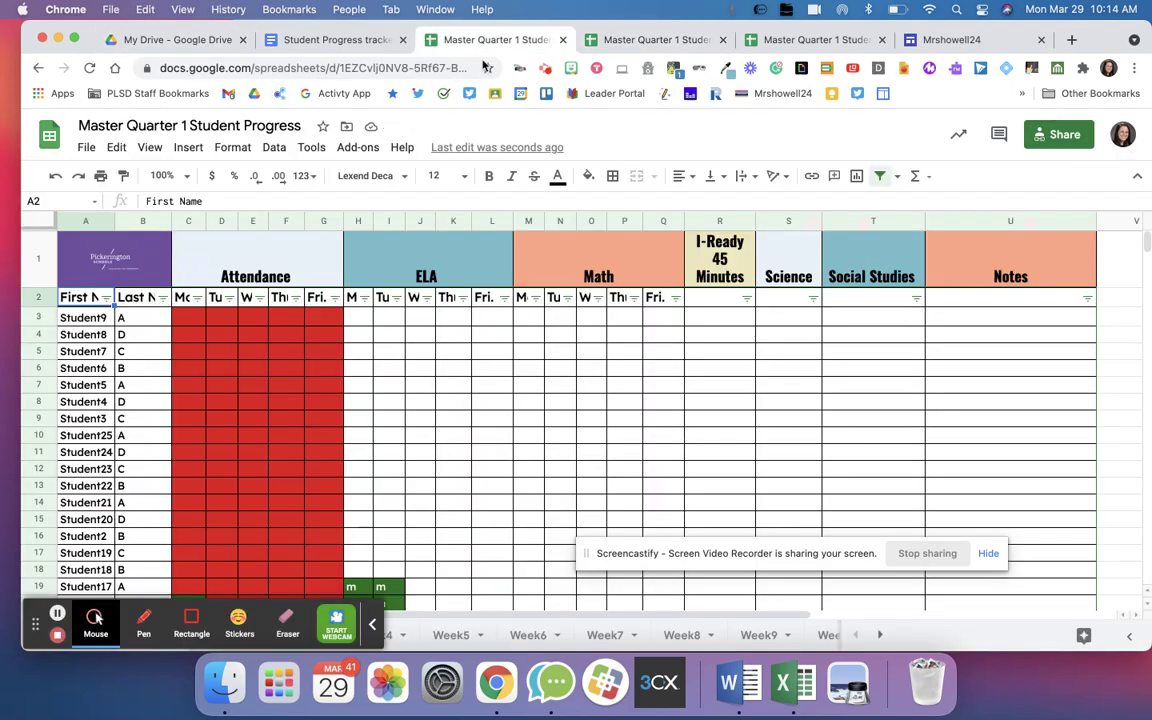
click(88, 318)
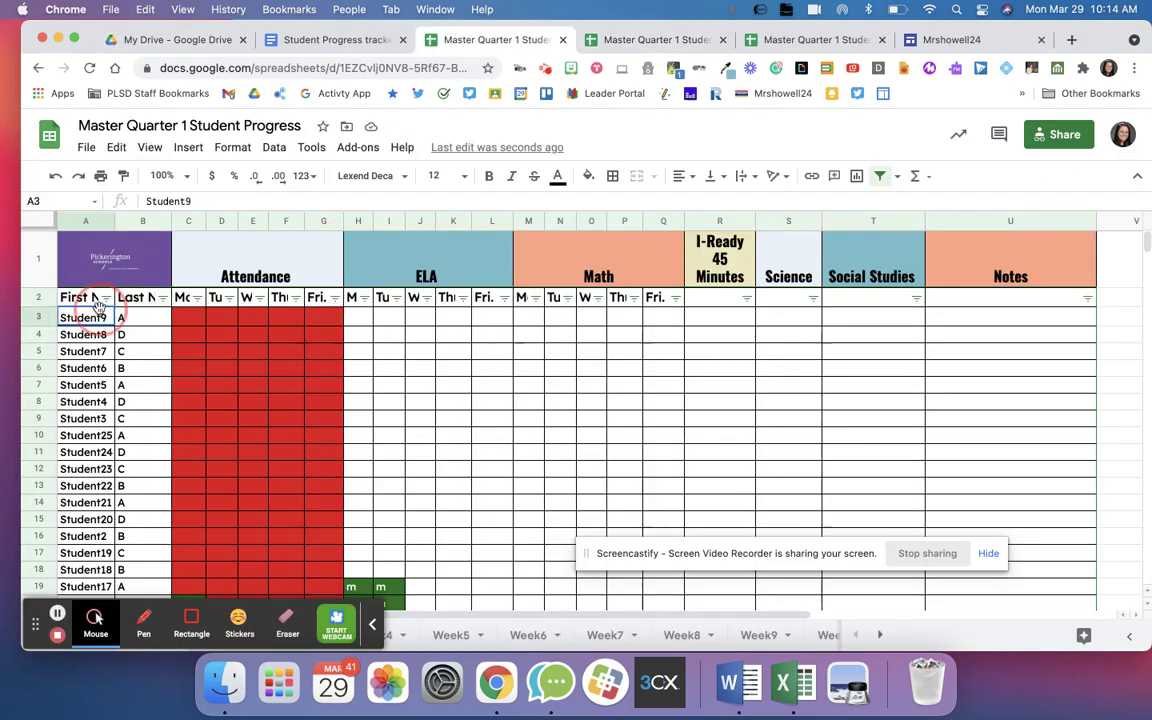
click(54, 175)
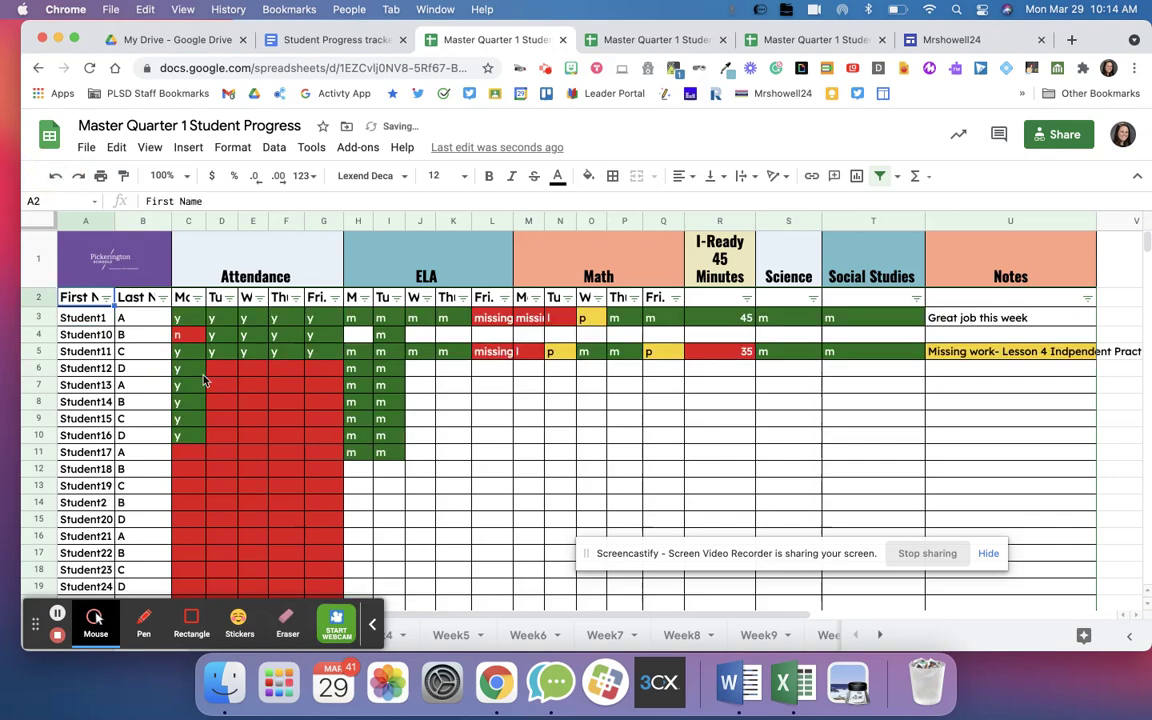
- Look at the Student10 and Student1 name cells on the Week1 sheet and view the Student1 sheet from its top rows
click(86, 334)
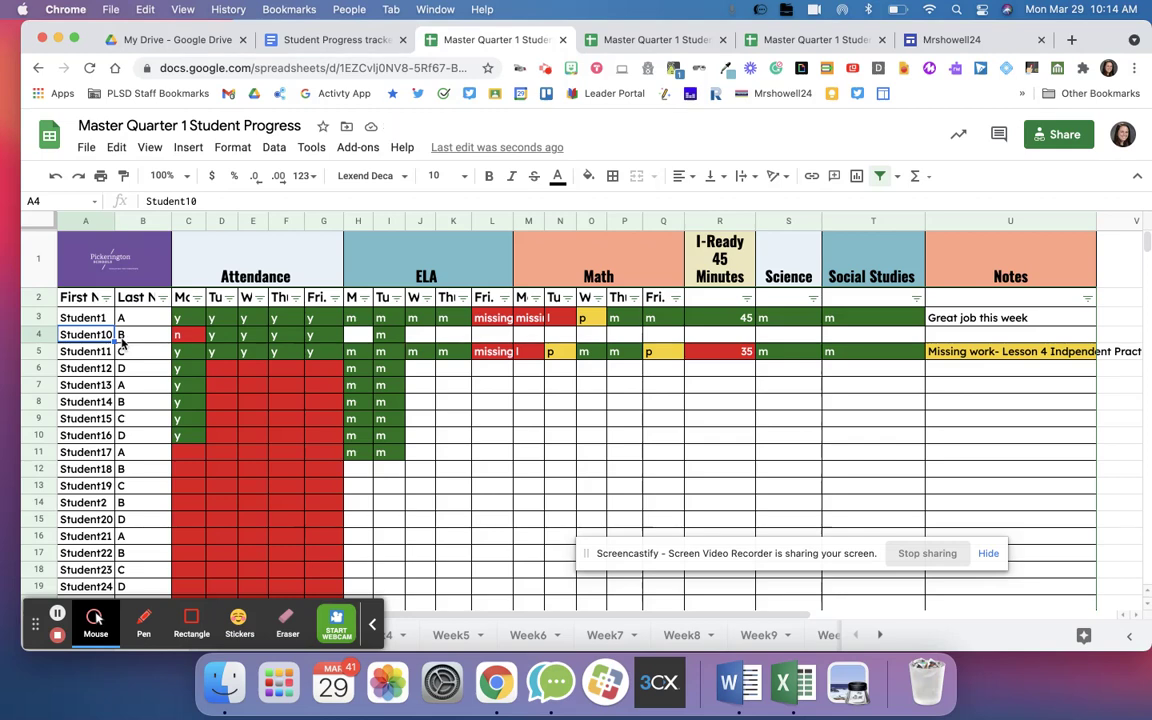
click(89, 320)
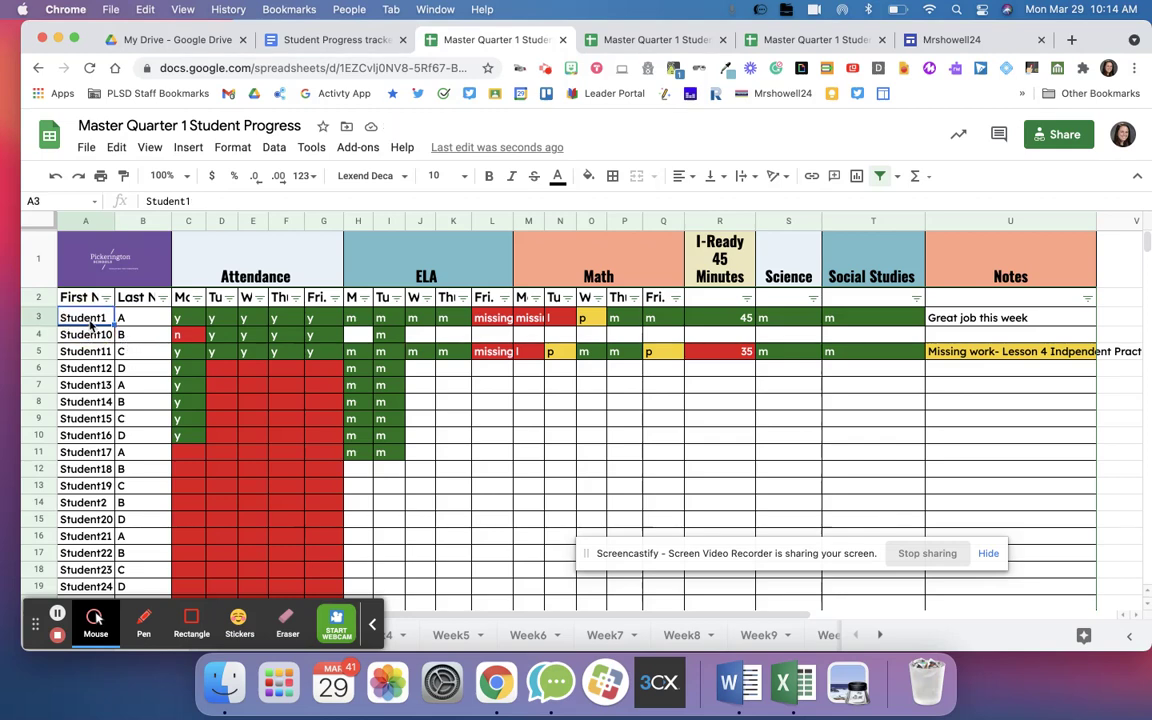
click(880, 635)
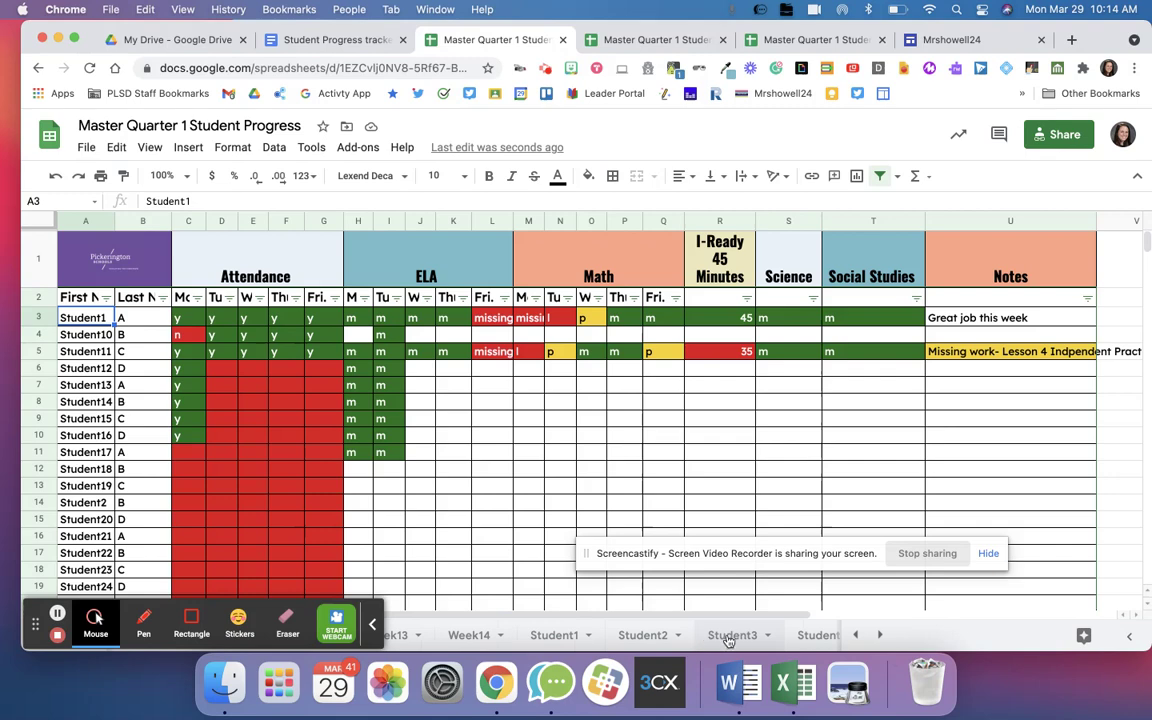
double_click(561, 636)
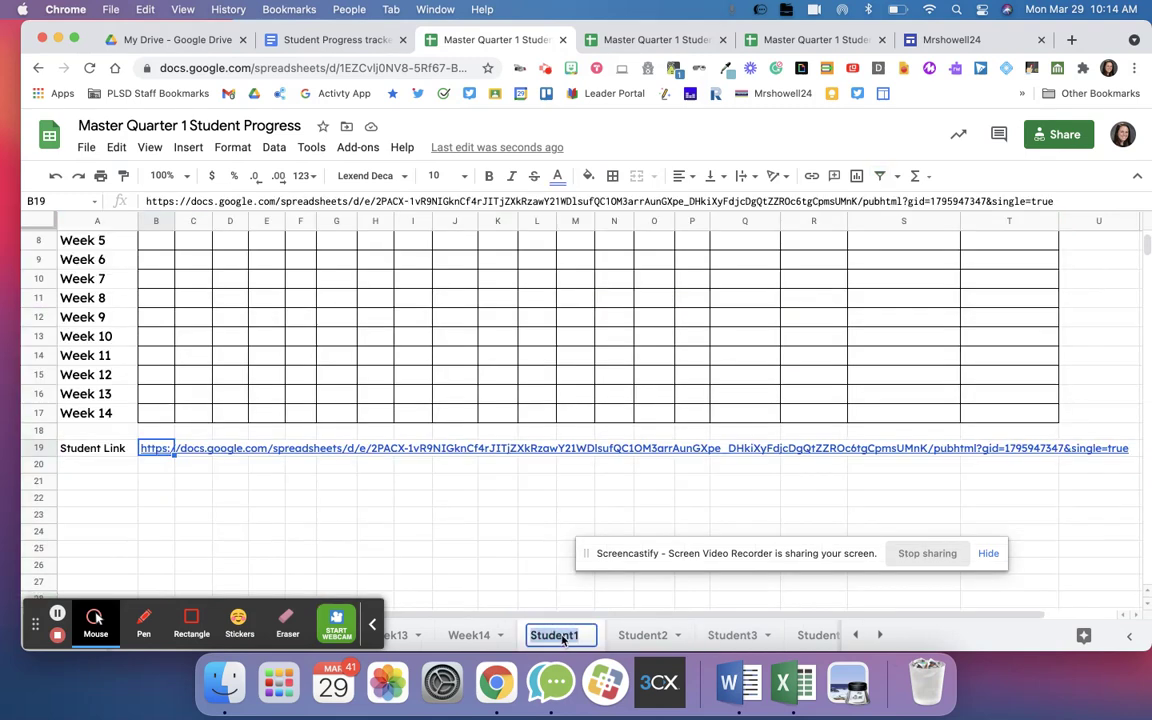
key(Escape)
scroll(500, 636, left, 10)
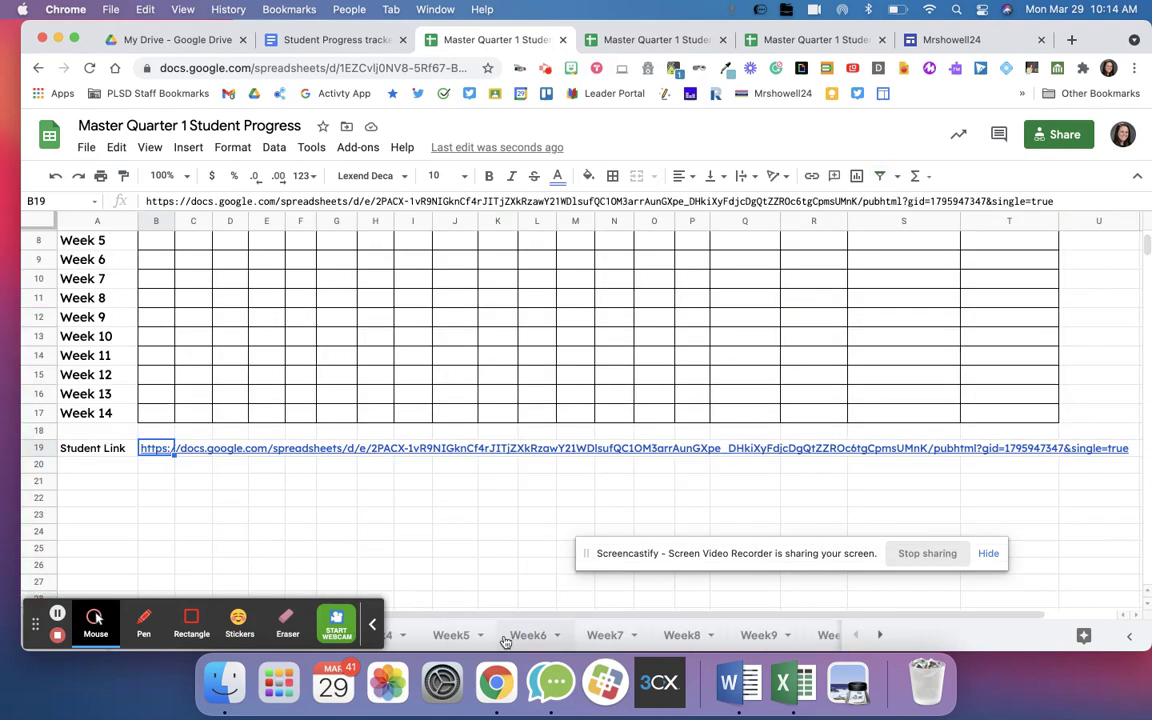
scroll(448, 467, up, 2)
scroll(448, 467, up, 3)
- Check the Week 1 row on the published Student1 page and on the published Student2 page
click(805, 39)
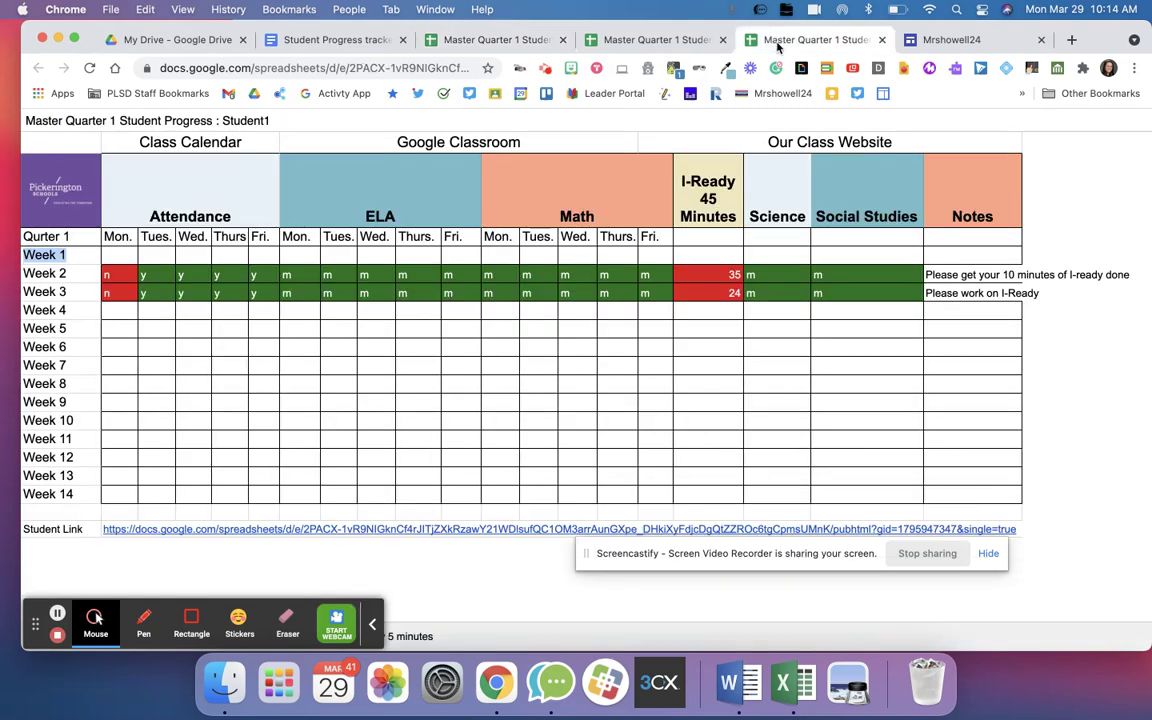
click(73, 139)
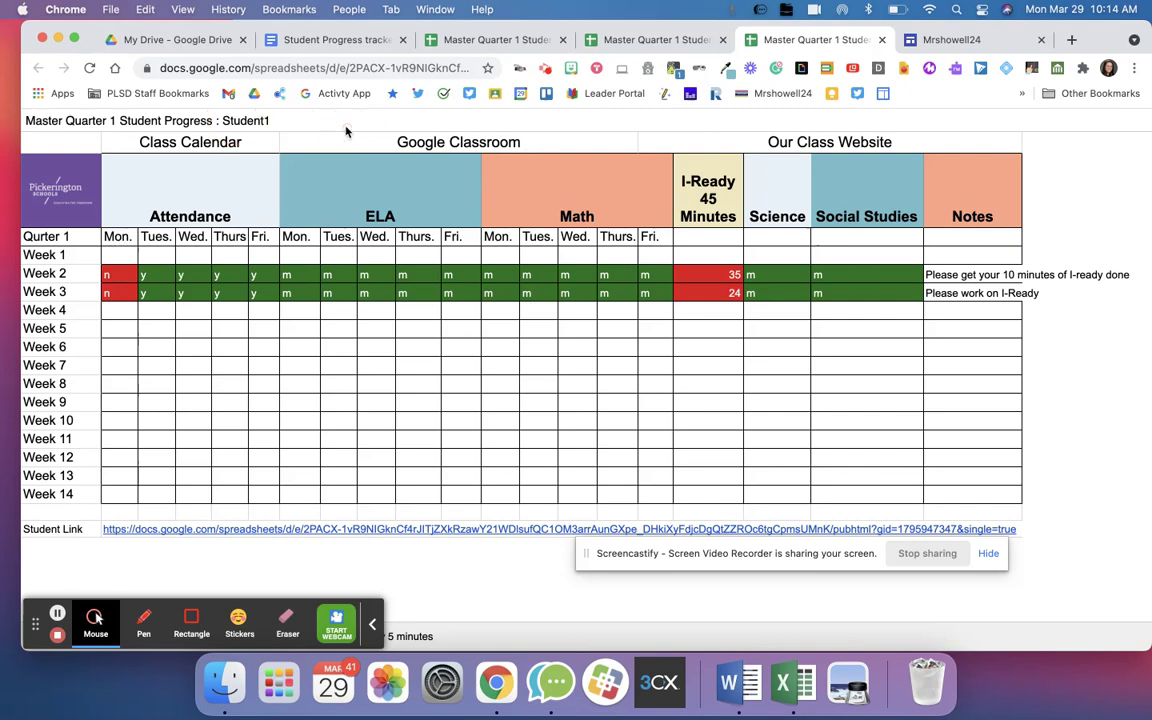
click(679, 39)
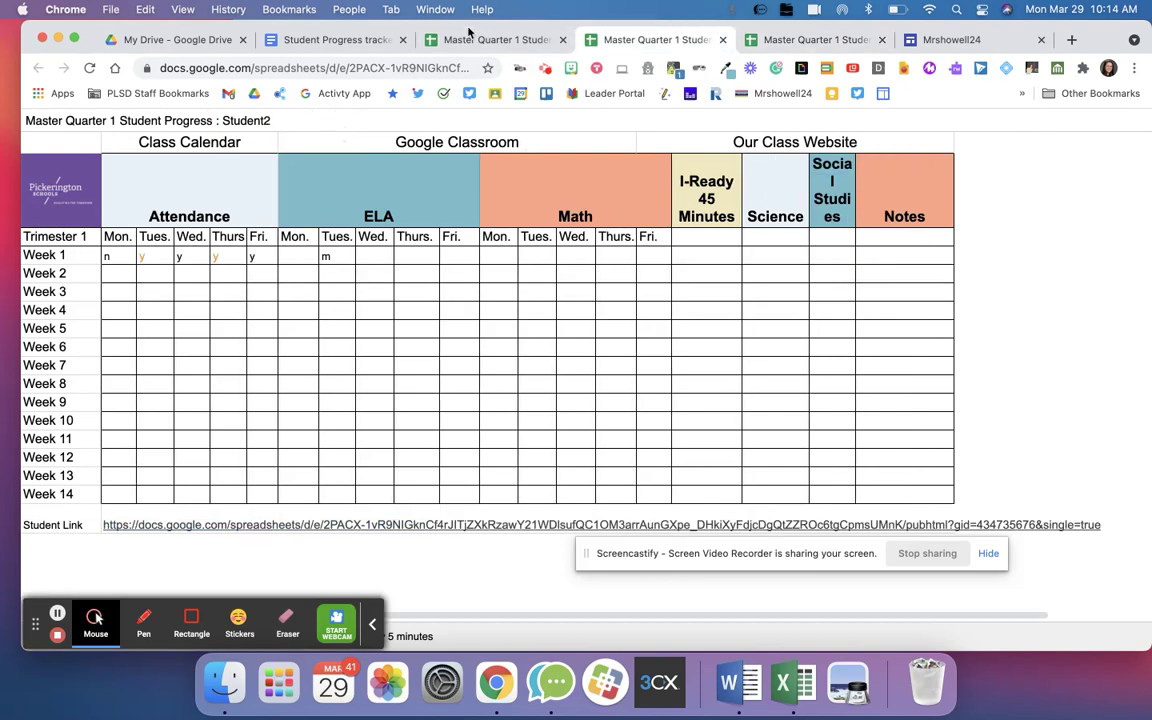
- Switch to the Student Progress tracker document and highlight Steps 1, 2 and 3 in turn
click(424, 36)
click(336, 40)
click(178, 40)
click(319, 40)
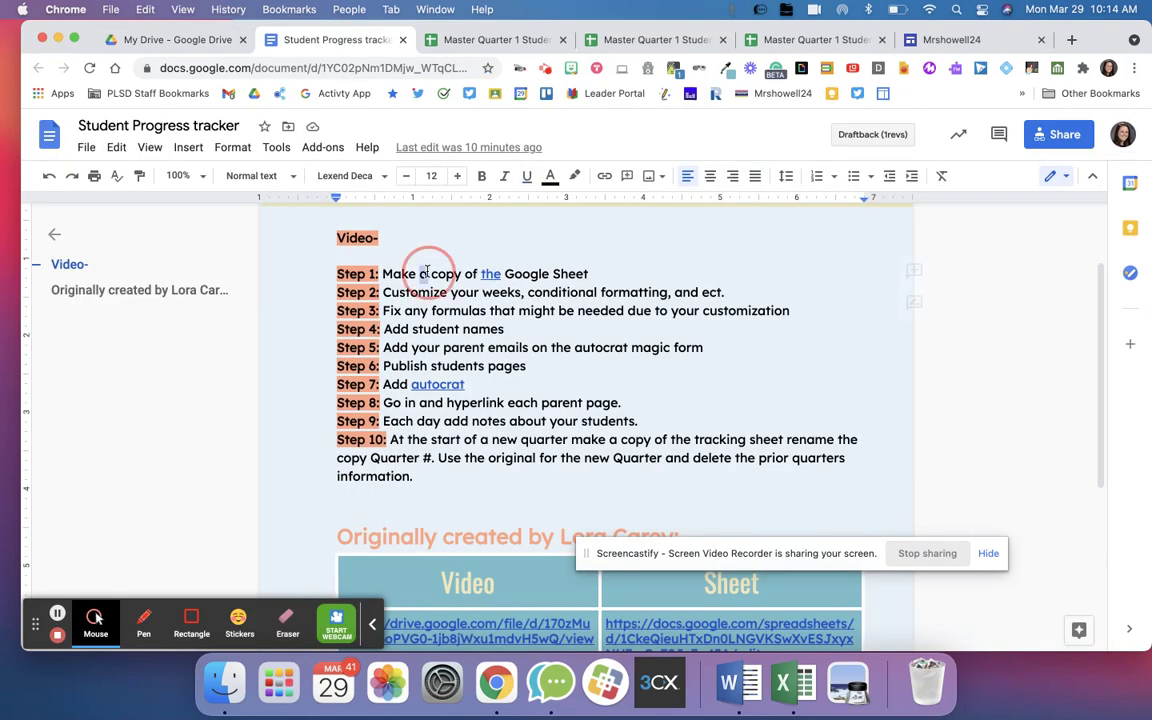
triple_click(426, 273)
triple_click(438, 292)
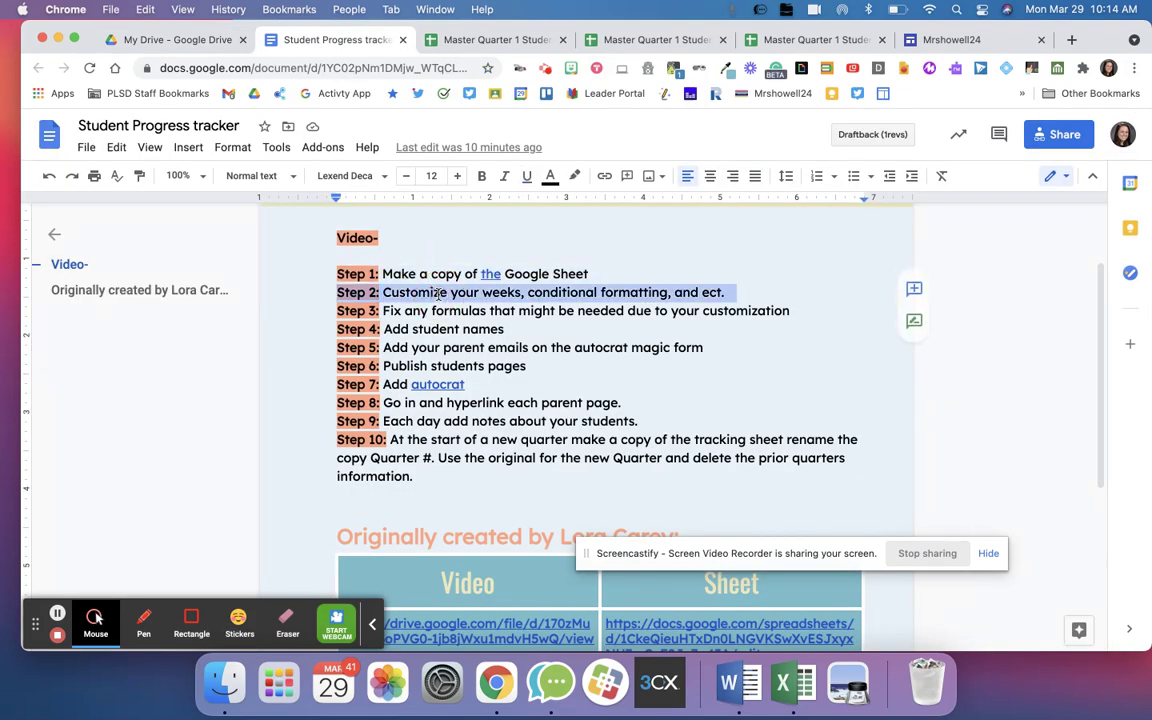
triple_click(435, 310)
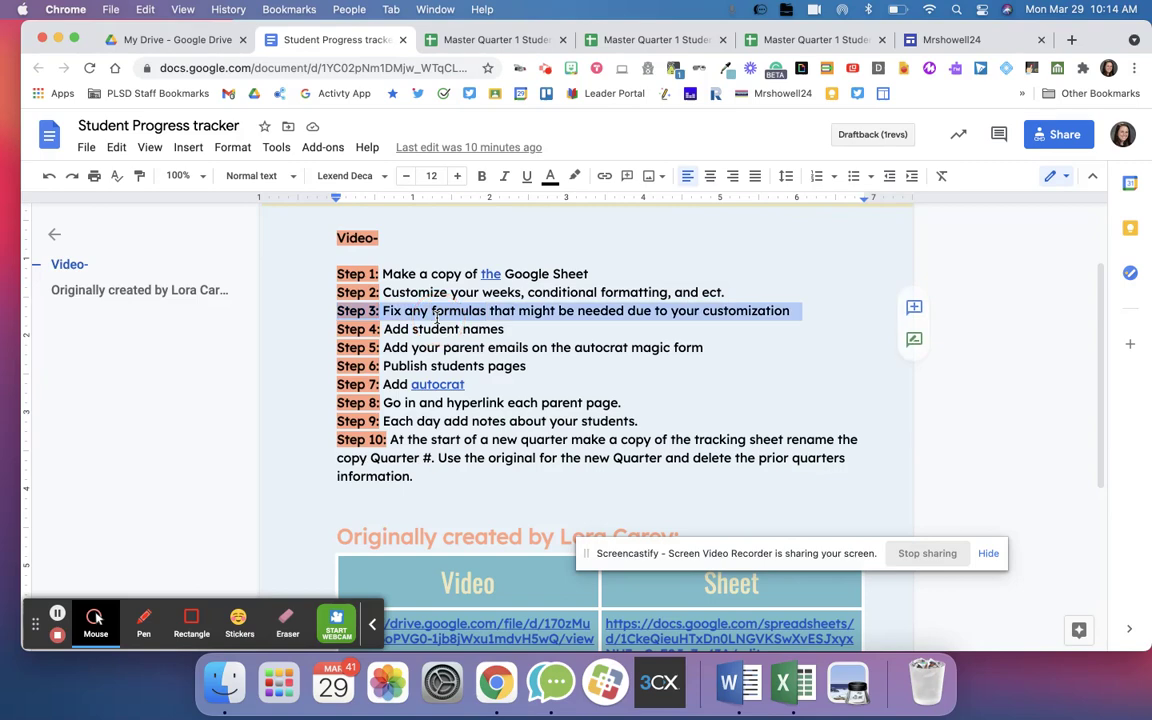
- Open the Student2 sheet in the progress spreadsheet and highlight its Friday ELA column
click(468, 45)
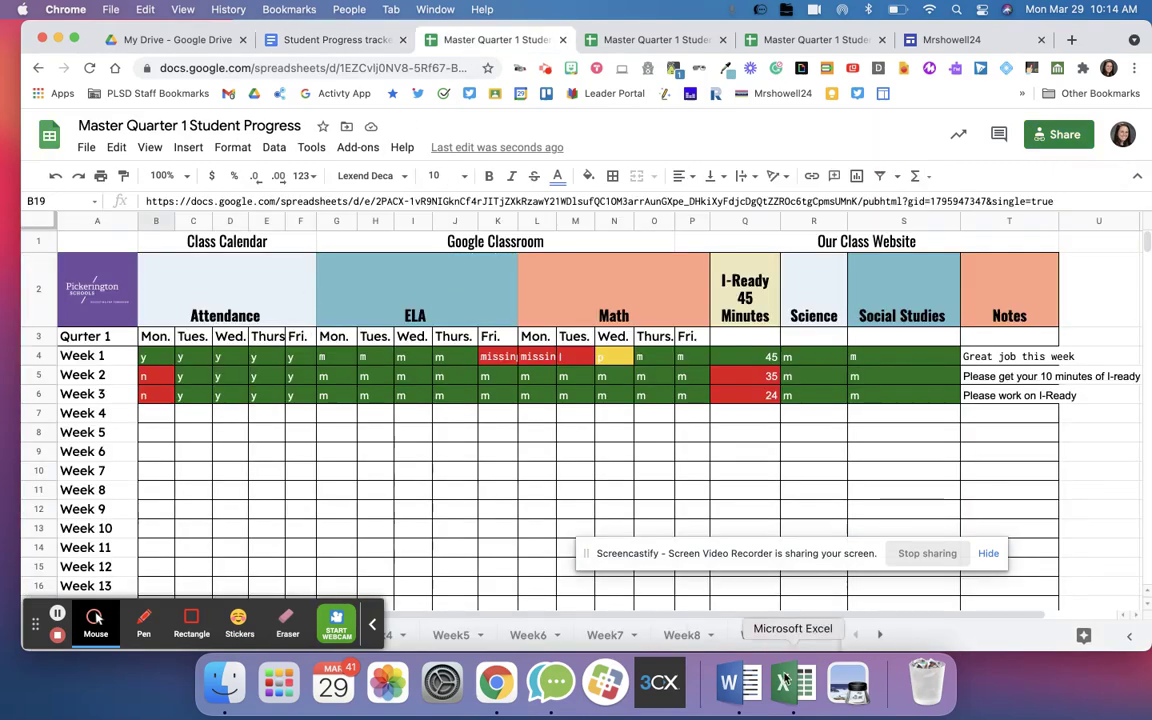
scroll(827, 640, right, 2)
scroll(760, 643, right, 2)
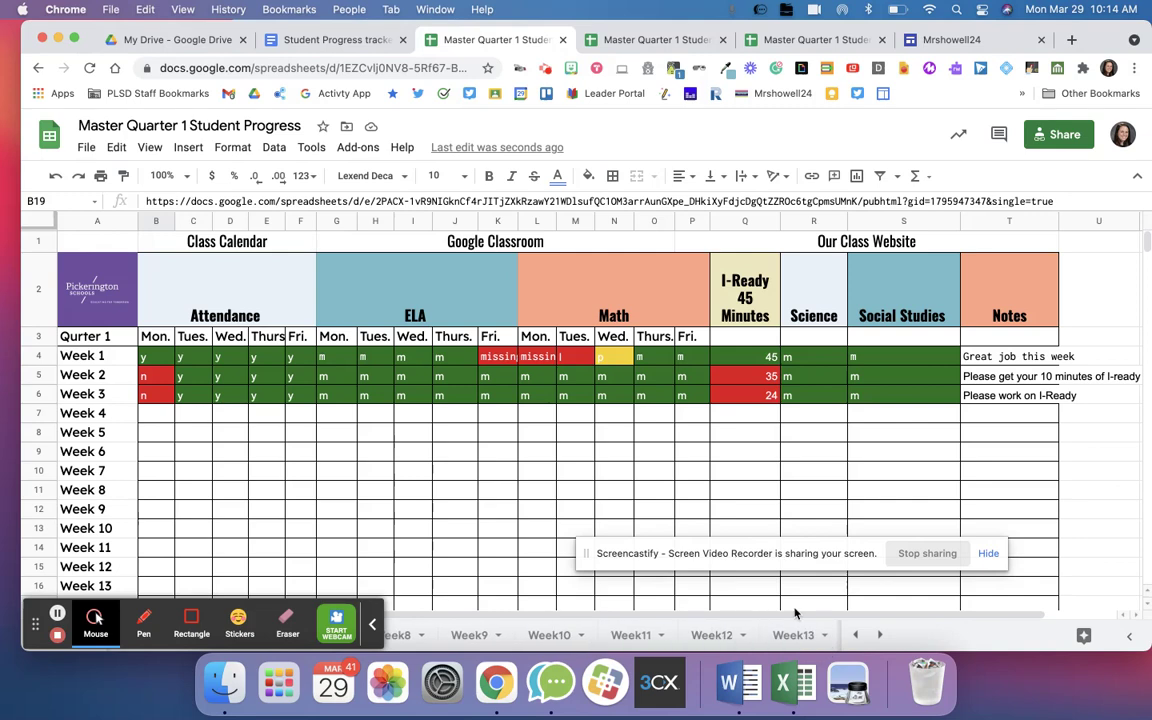
scroll(797, 613, right, 4)
scroll(805, 645, right, 1)
click(701, 635)
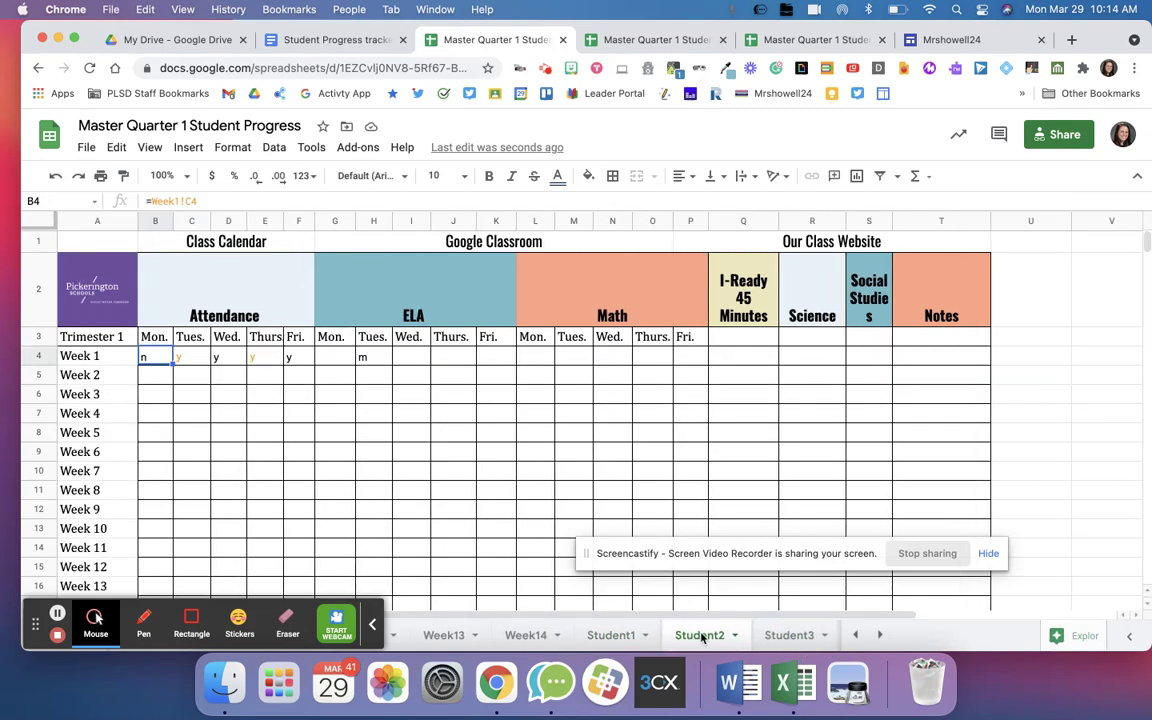
click(493, 375)
click(493, 337)
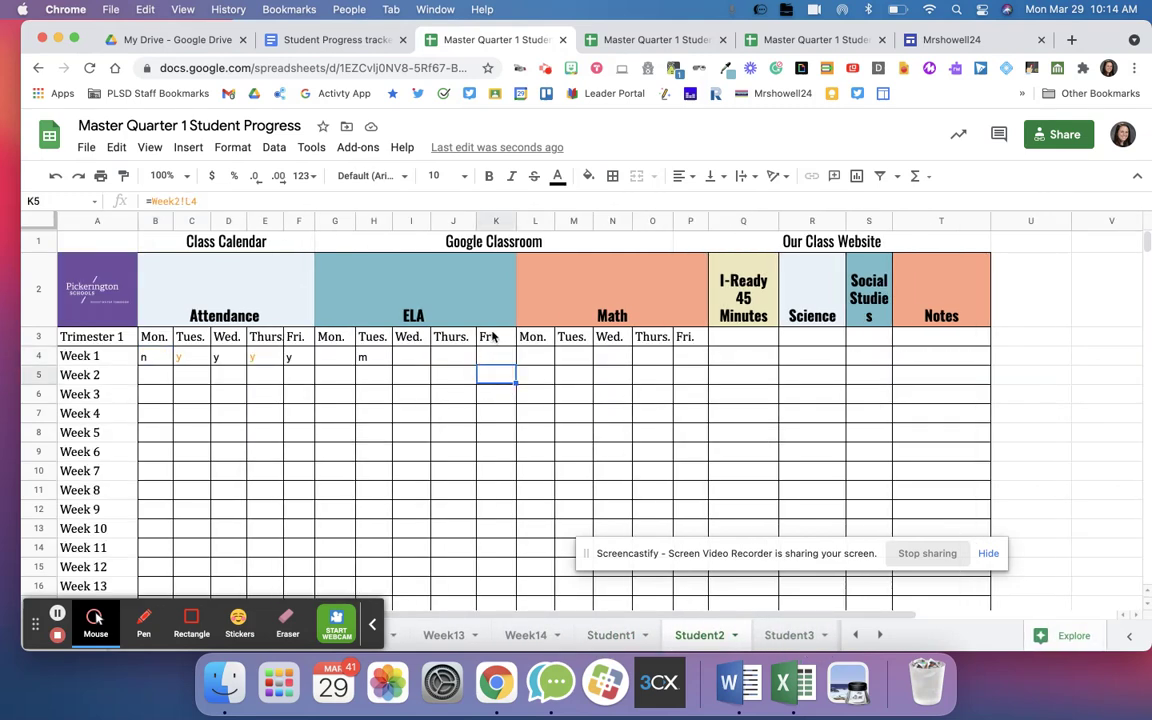
click(496, 220)
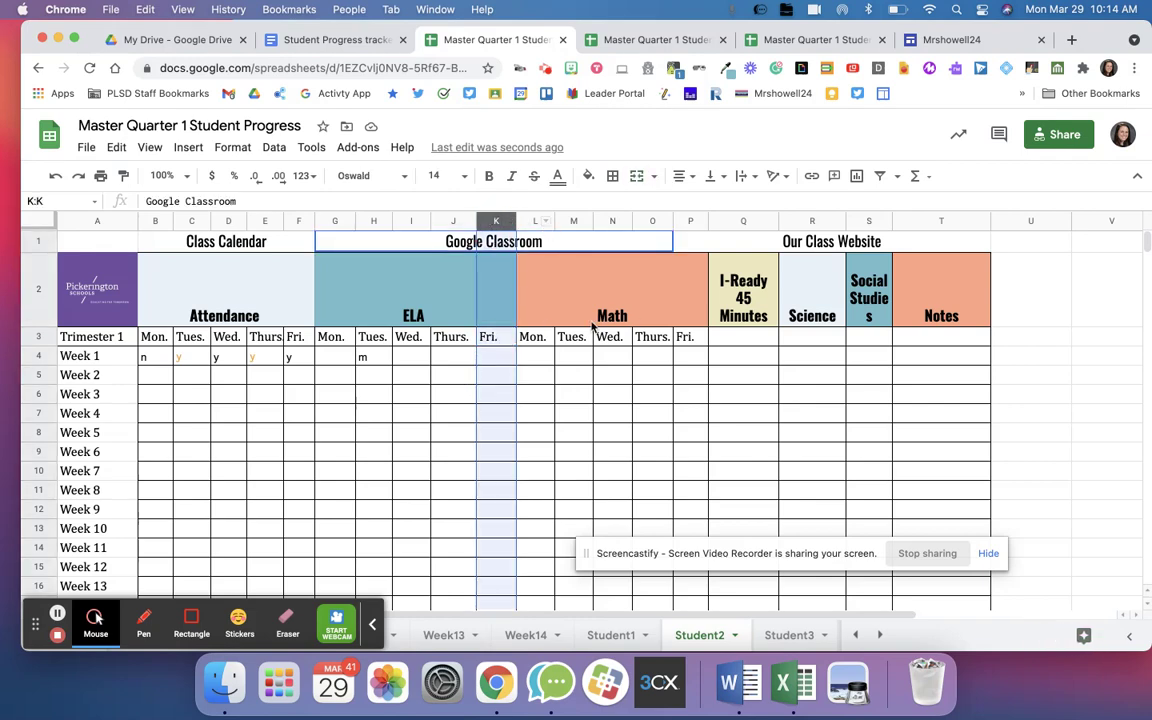
- Highlight the ELA weekday headings on the Student2 sheet and the entire weekday heading row
drag(345, 338, 420, 338)
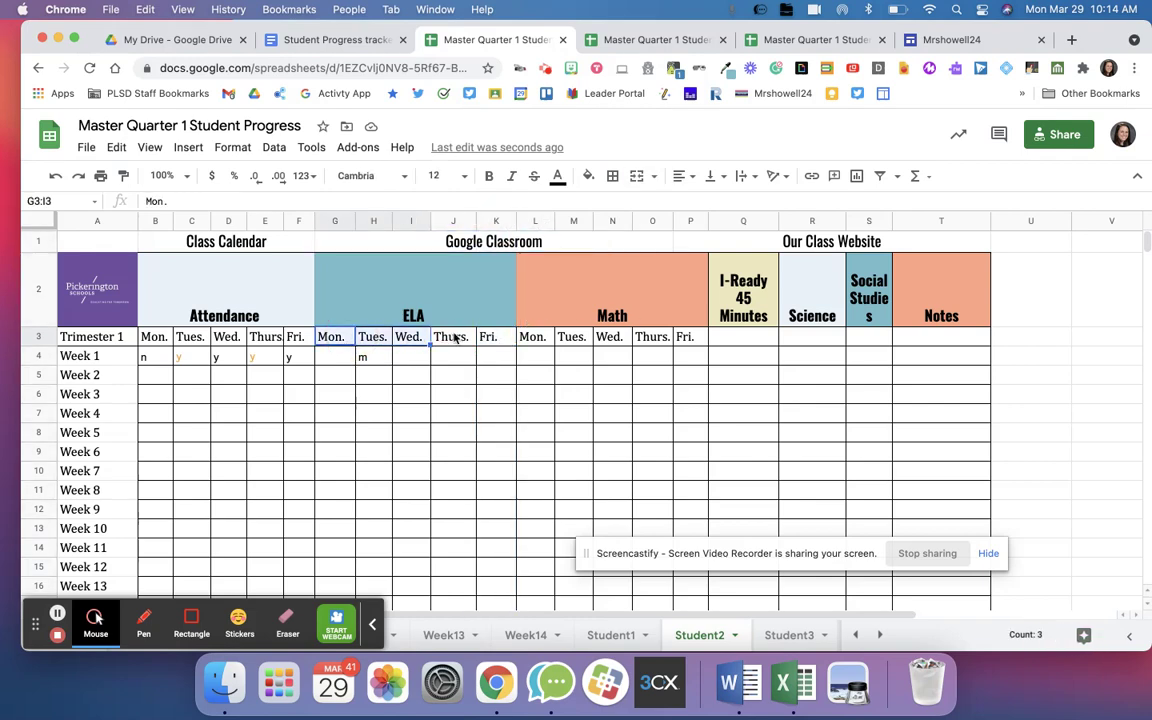
click(489, 337)
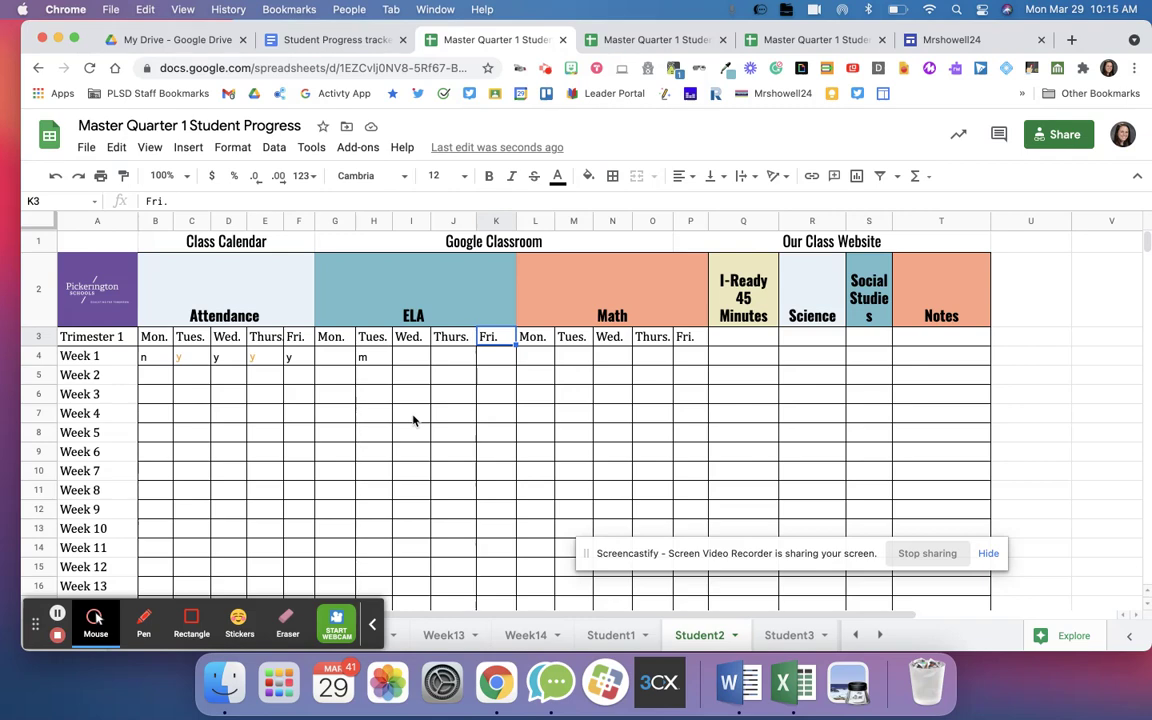
click(322, 357)
click(330, 338)
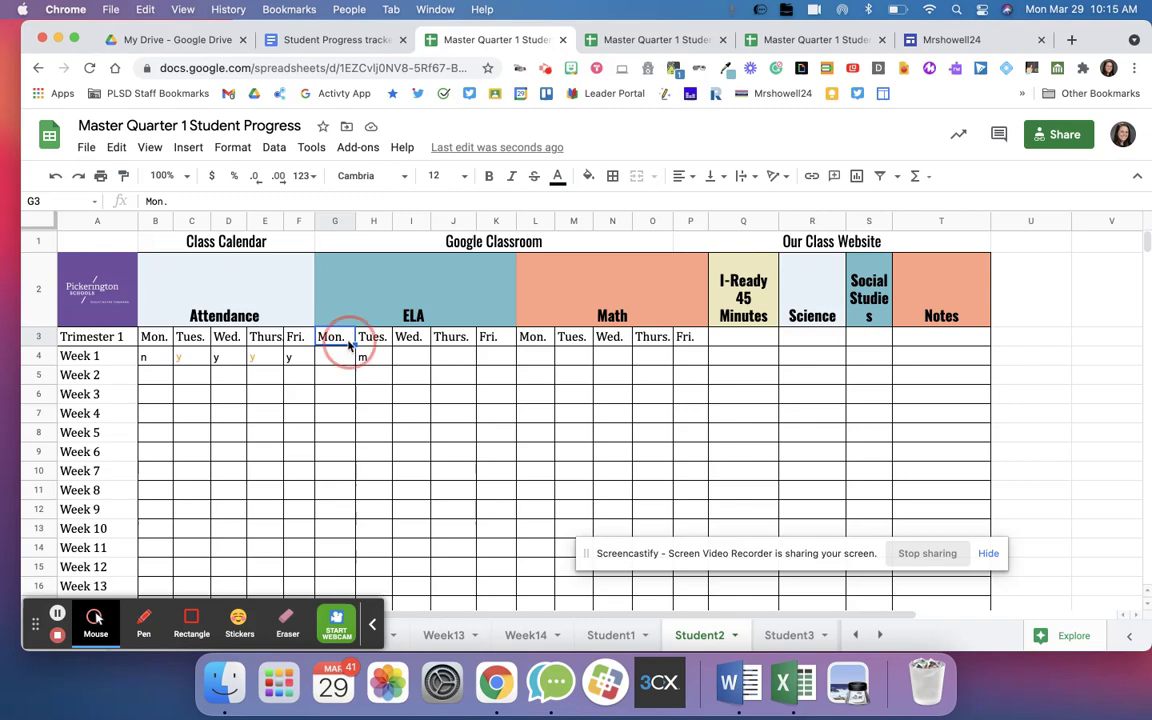
click(37, 340)
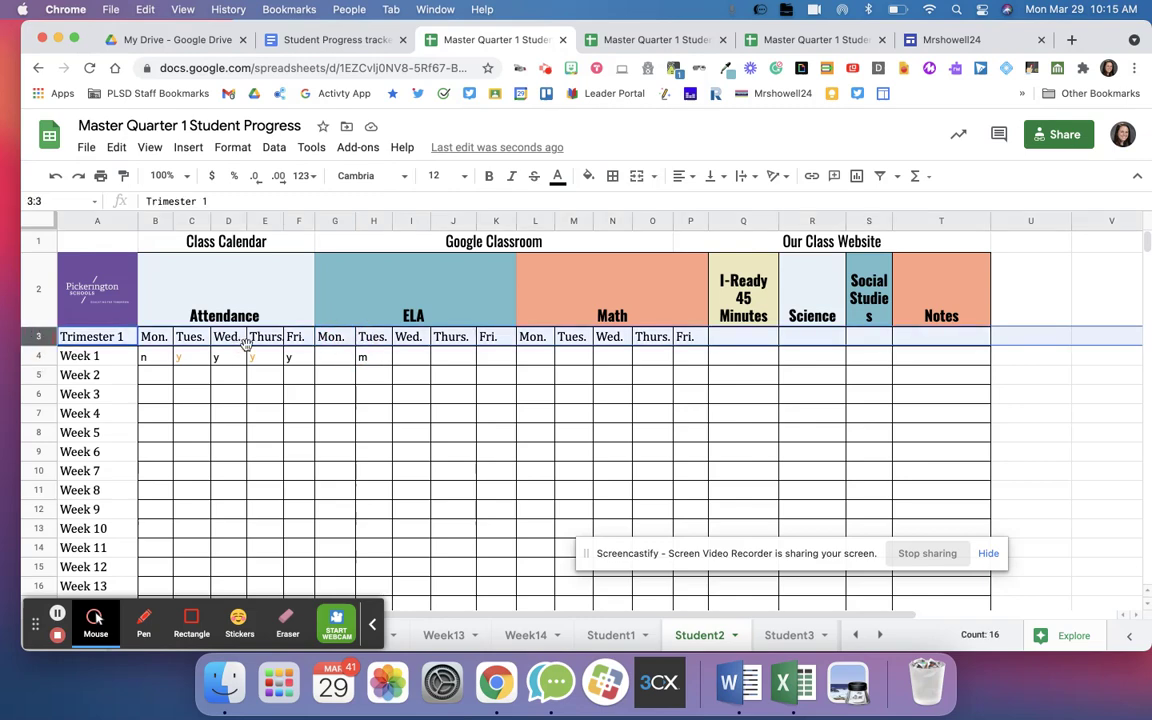
- Return to the Student Progress tracker document and highlight Step 4 about adding student names
click(375, 626)
click(342, 40)
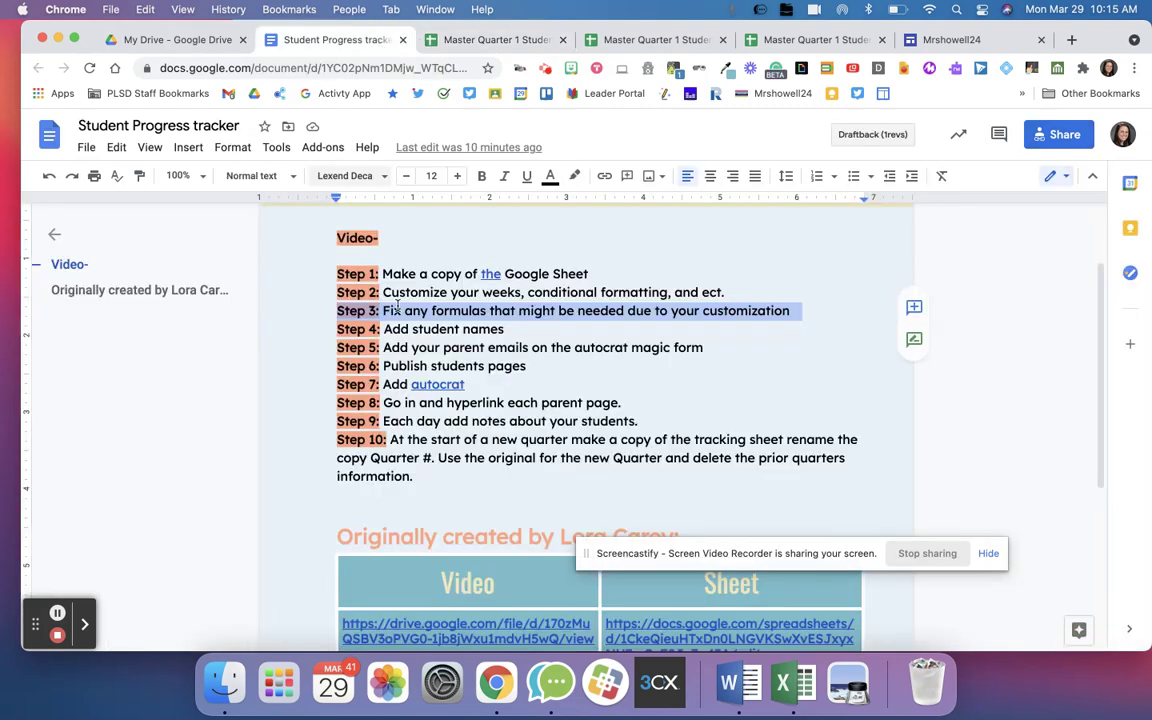
double_click(415, 333)
triple_click(415, 333)
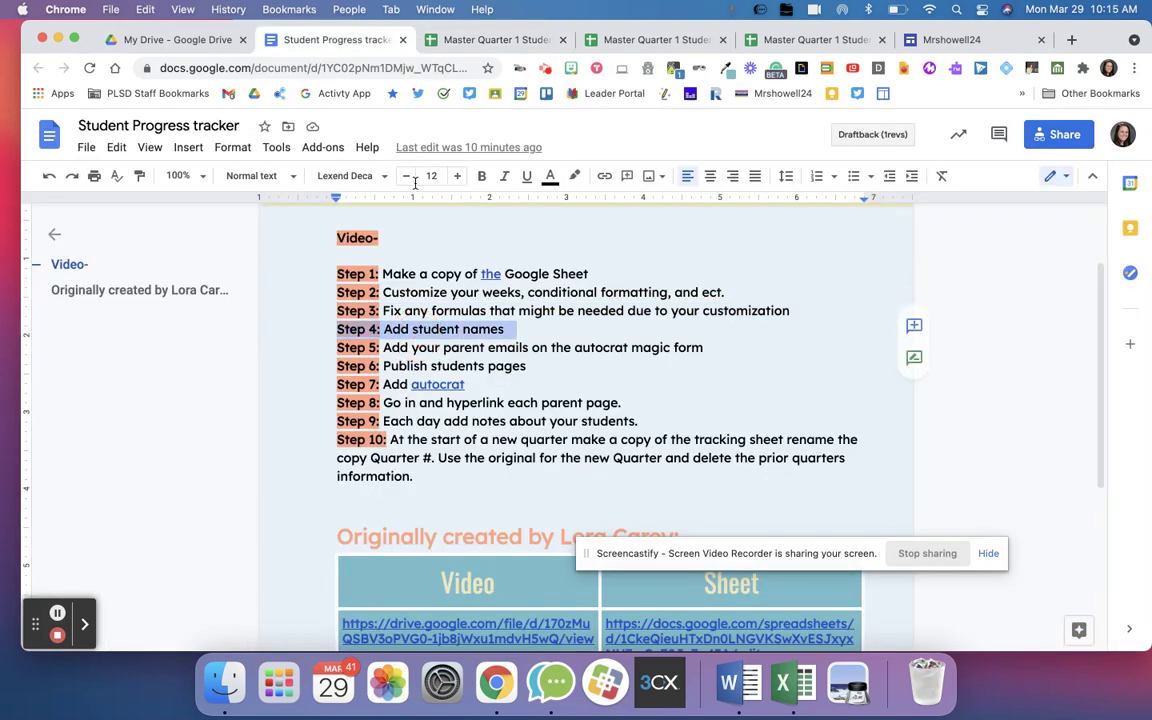
- Open the Week1 sheet and move down its First Name column from Student1 to Student14
click(453, 42)
click(123, 636)
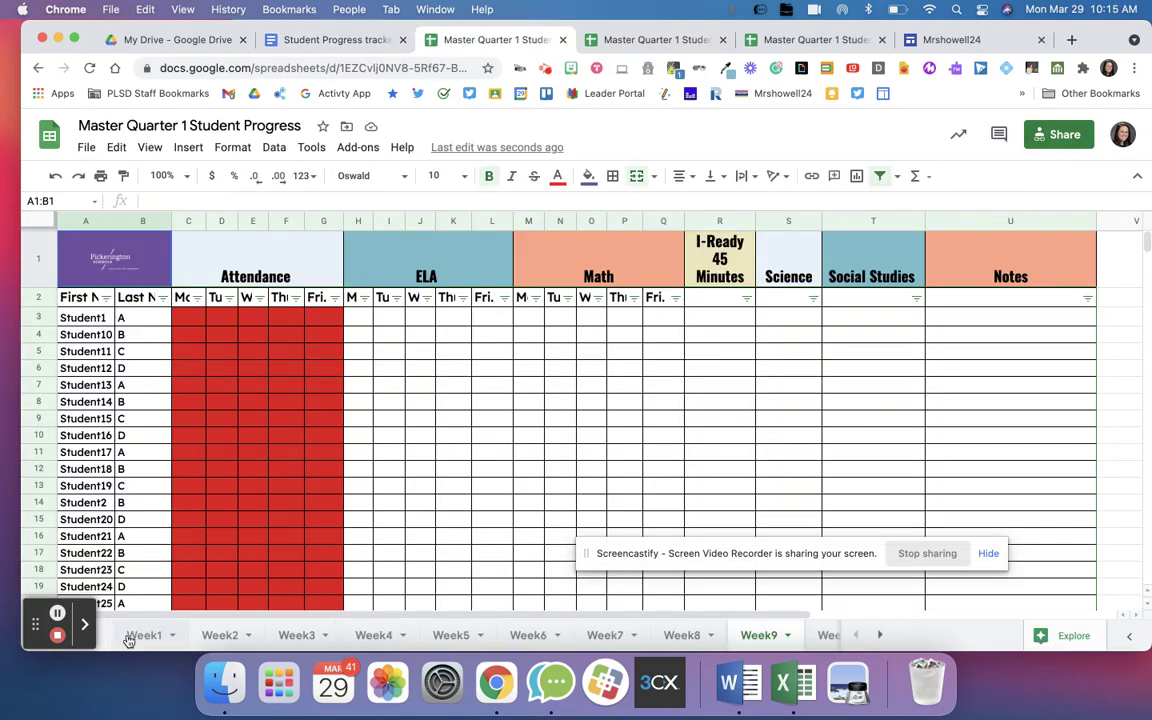
scroll(868, 636, right, 5)
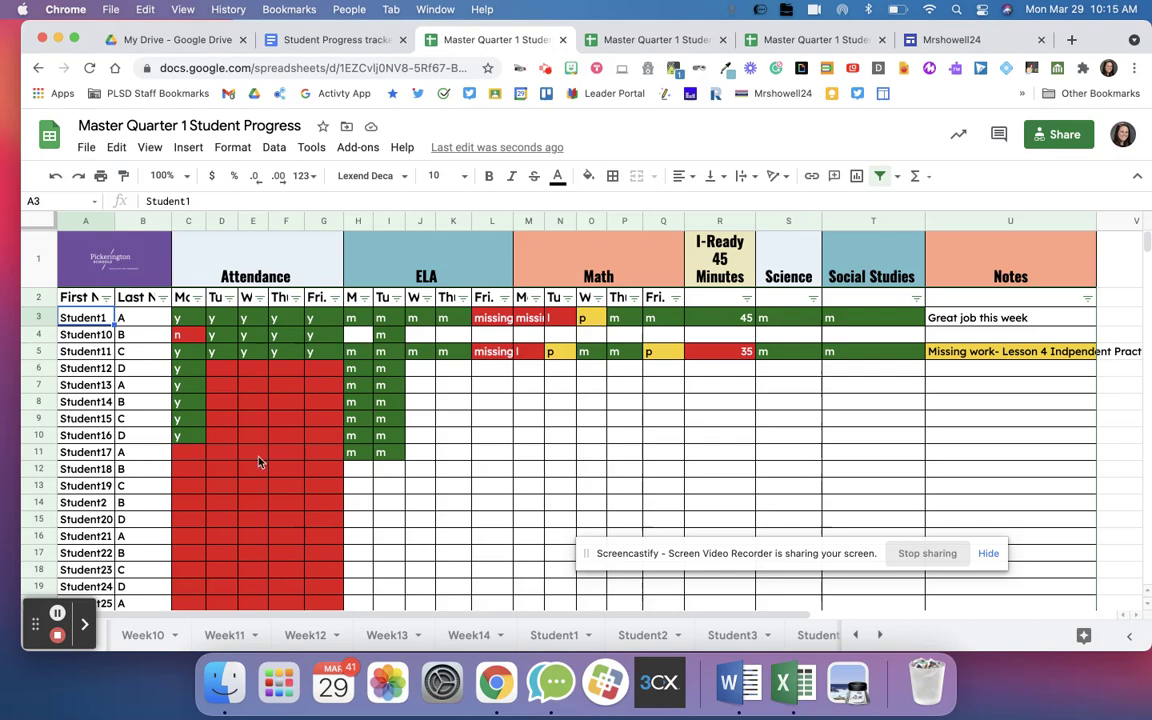
key(Down)
key(Down)
key(Down)
key(Down)
key(Down)
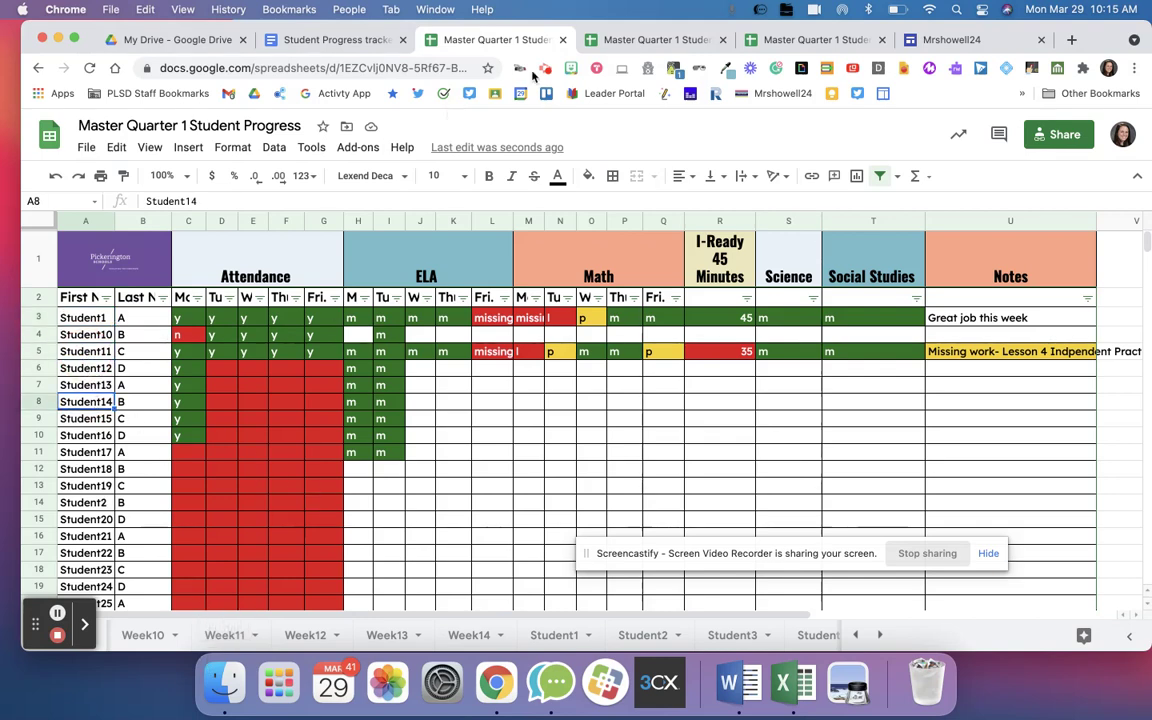
- Highlight Step 5 in the tracker document and open the Autocrat Magic sheet in the progress spreadsheet
click(370, 39)
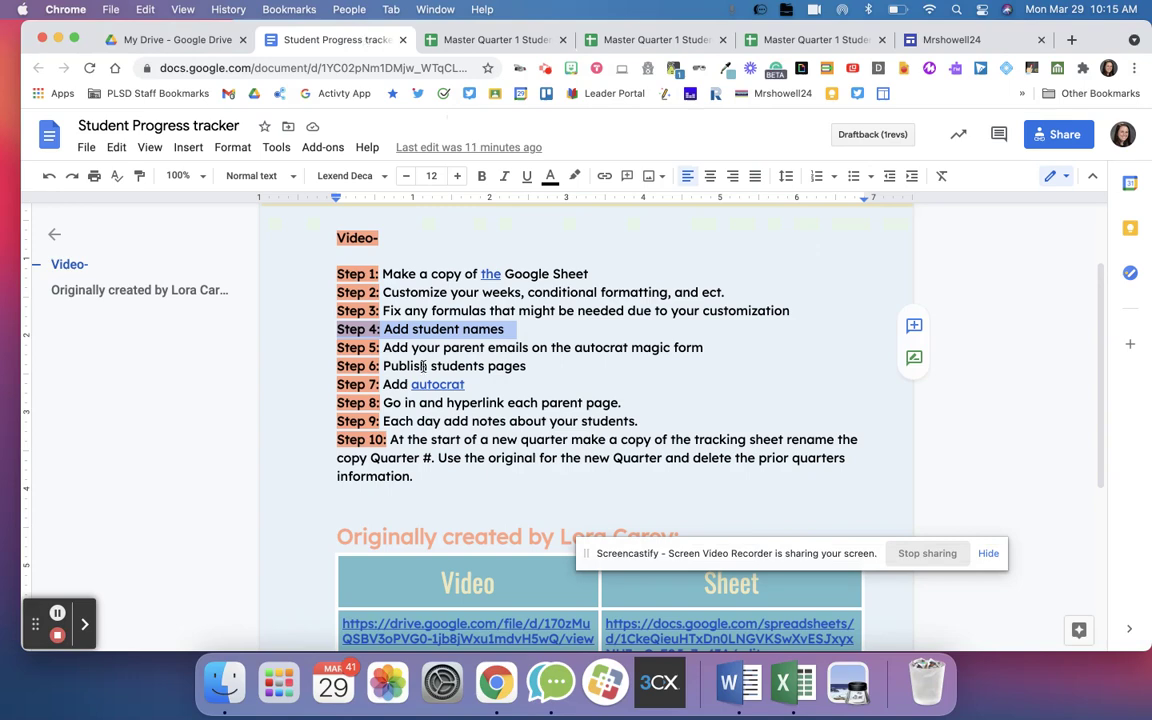
drag(337, 347, 704, 347)
click(470, 39)
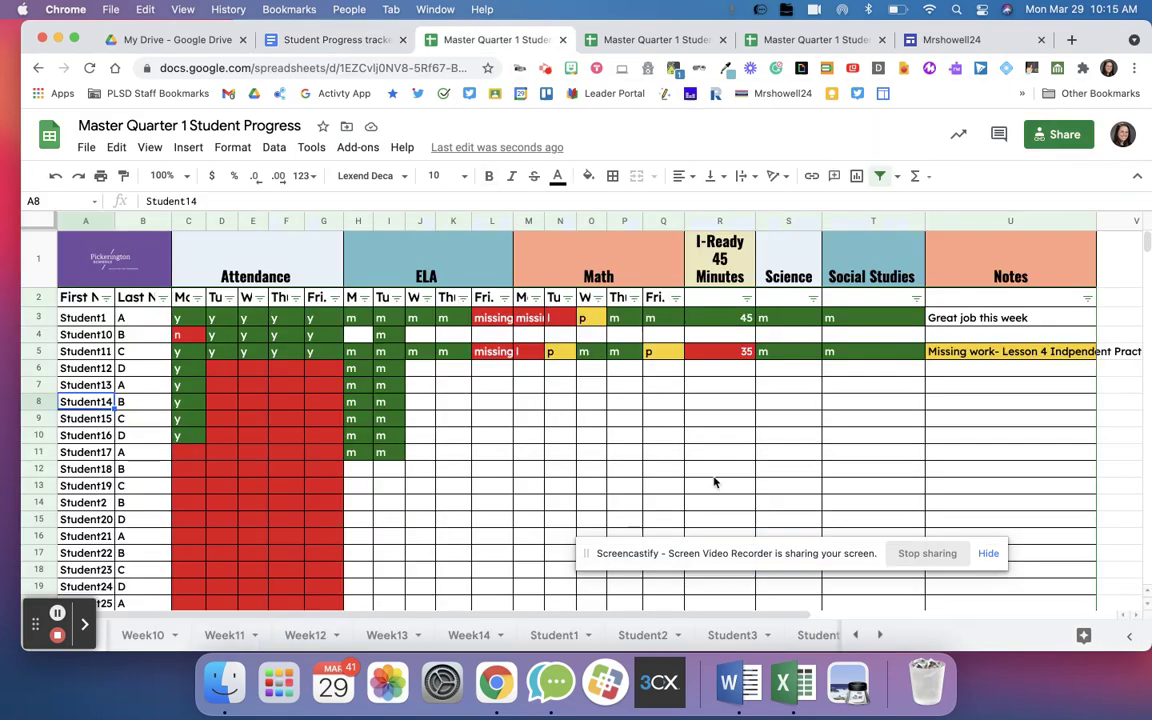
click(880, 635)
click(880, 635)
click(880, 635)
click(880, 636)
click(880, 636)
click(785, 635)
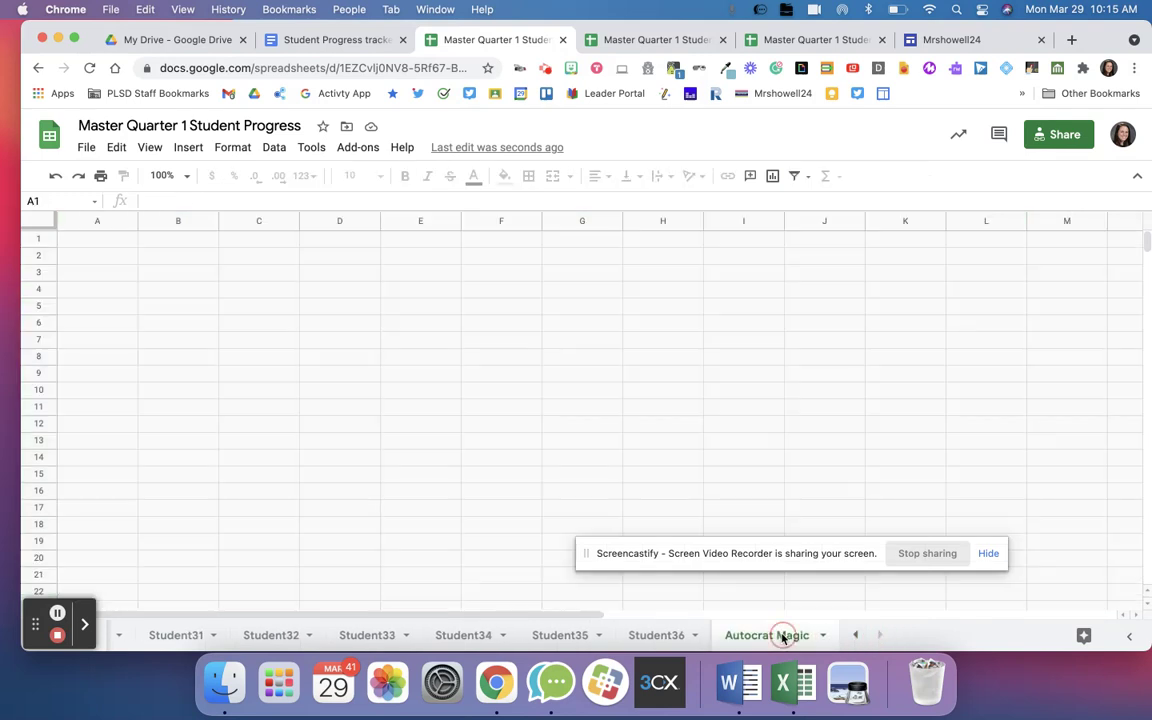
- Enter Student 2 below Student 1 in the Name column and try pasting the student's link into the Link column
click(117, 278)
text(Student 2)
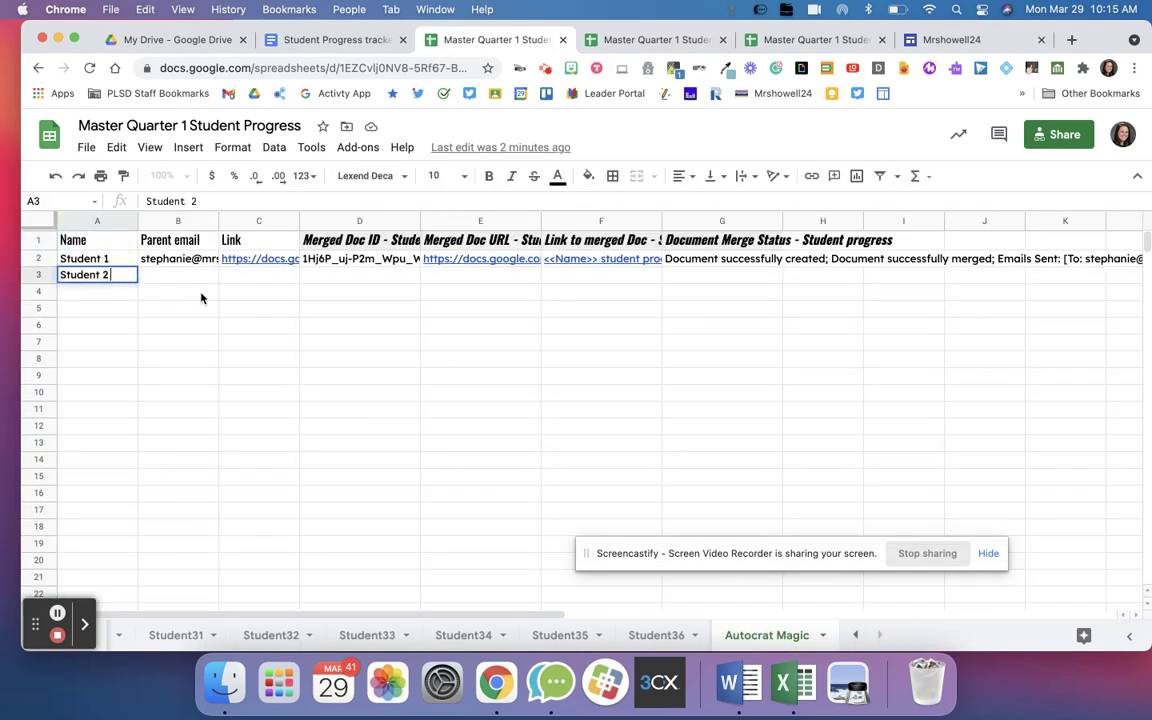
key(Tab)
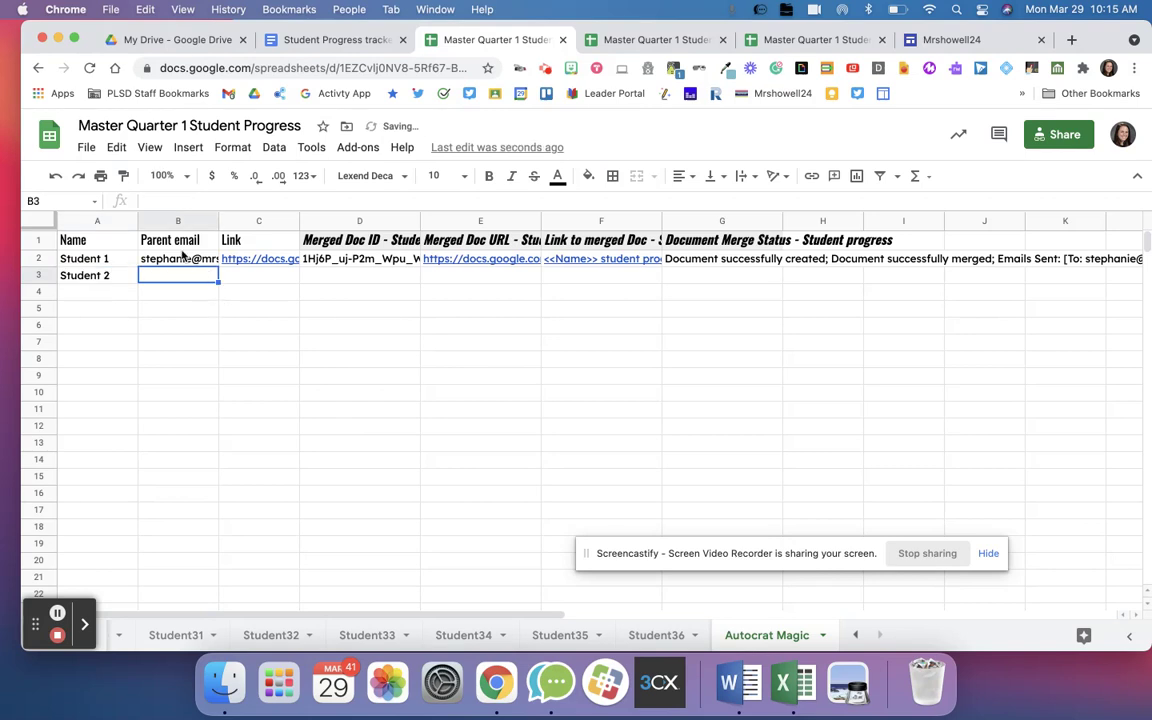
click(181, 243)
click(256, 276)
key(super+v)
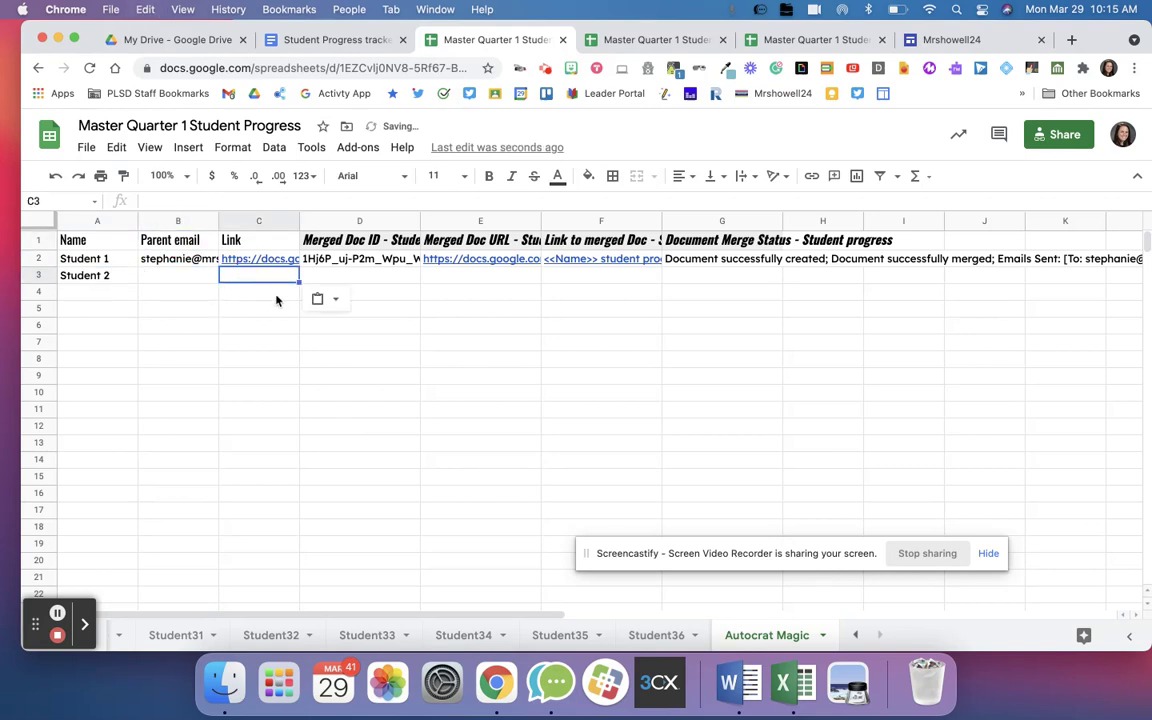
- Fill the Autocrat Magic sheet's entire header row with light orange
click(38, 240)
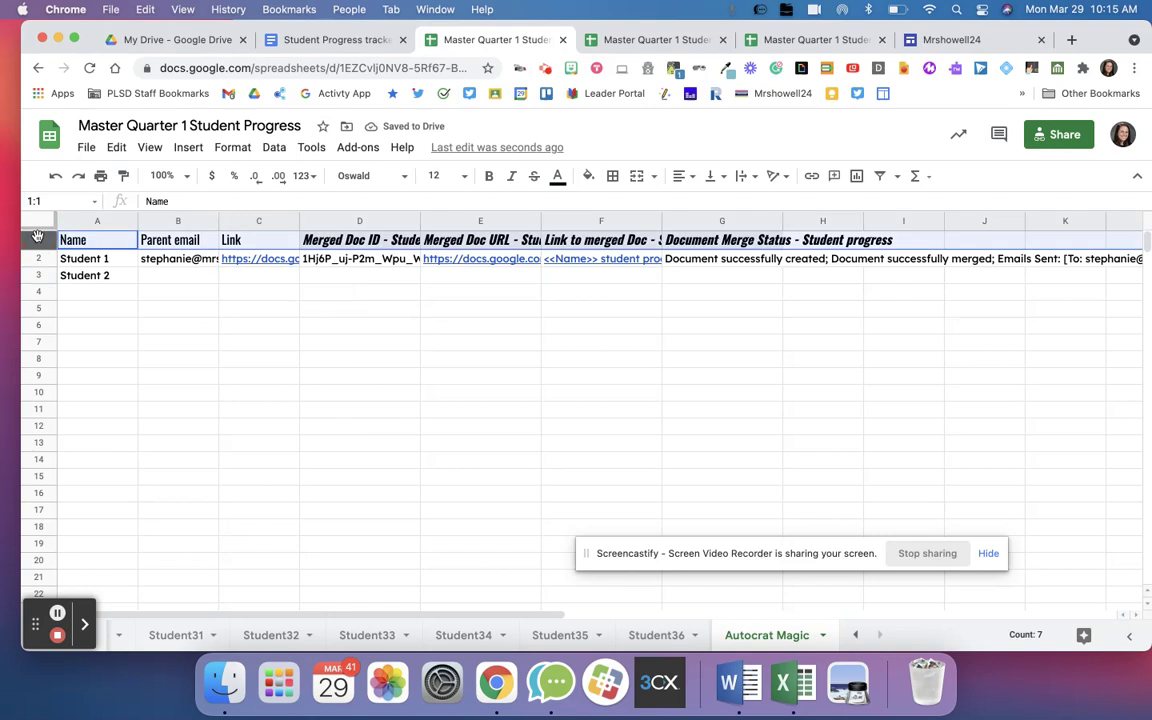
click(588, 176)
click(605, 452)
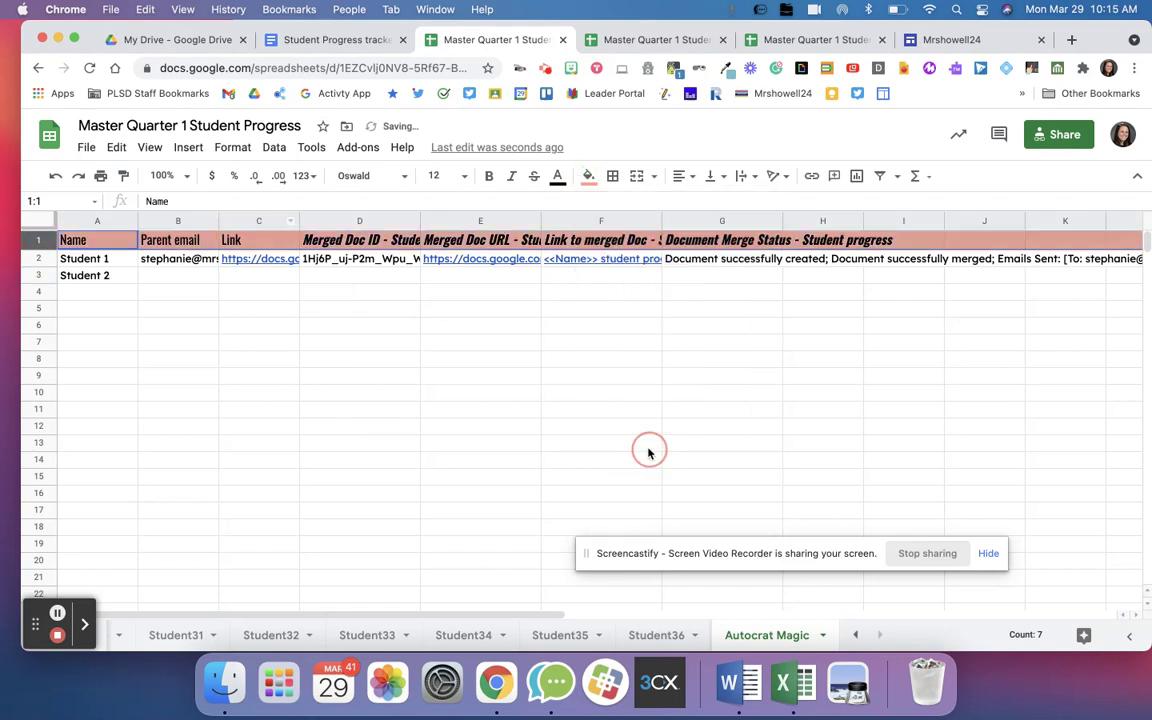
click(388, 353)
- Launch the Autocrat add-on from the Autocrat Magic sheet to show its existing merge jobs
click(255, 258)
click(350, 275)
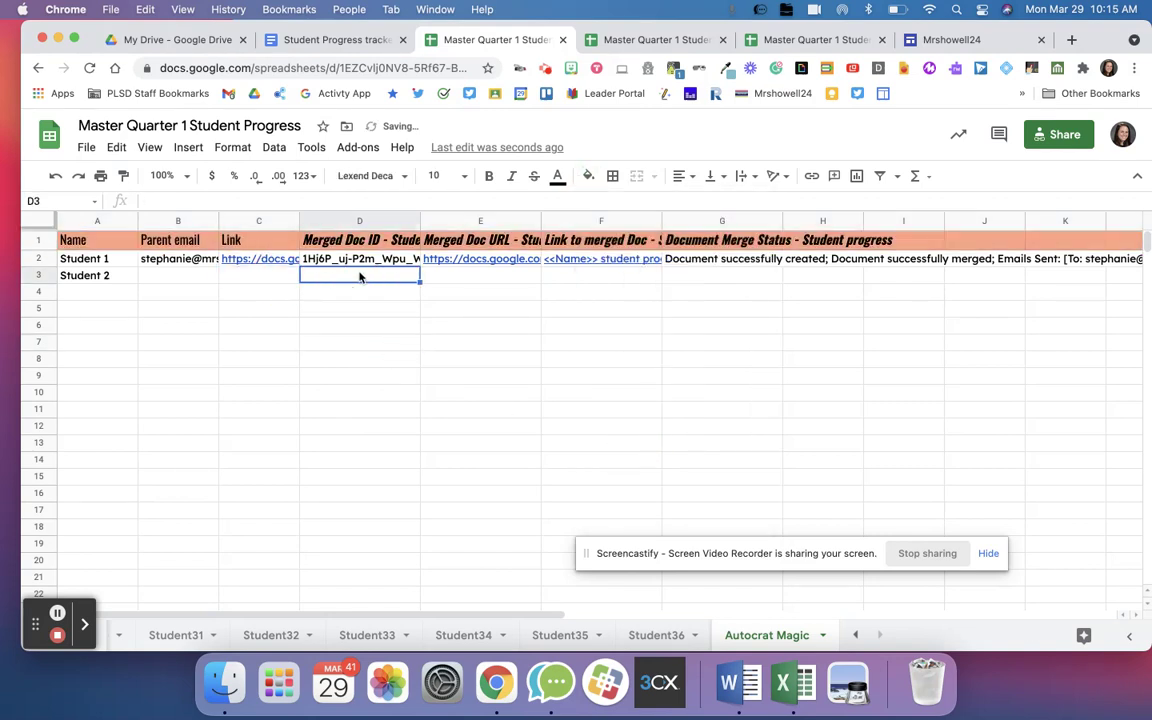
click(309, 150)
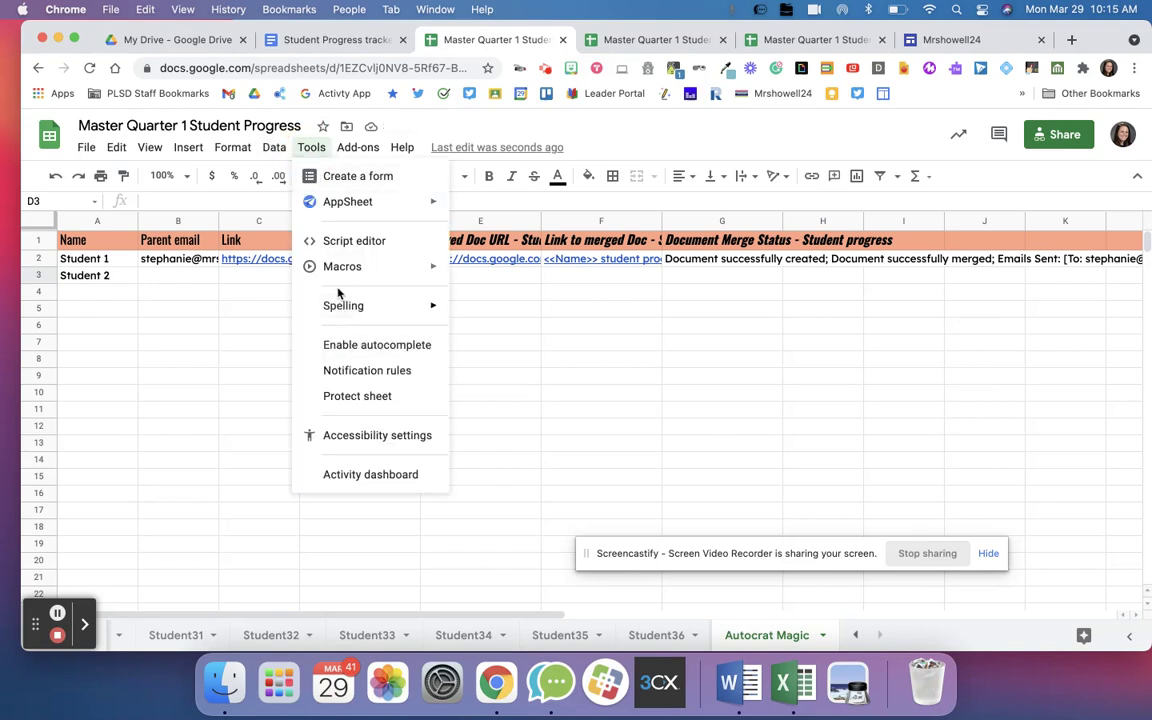
mouse_move(355, 147)
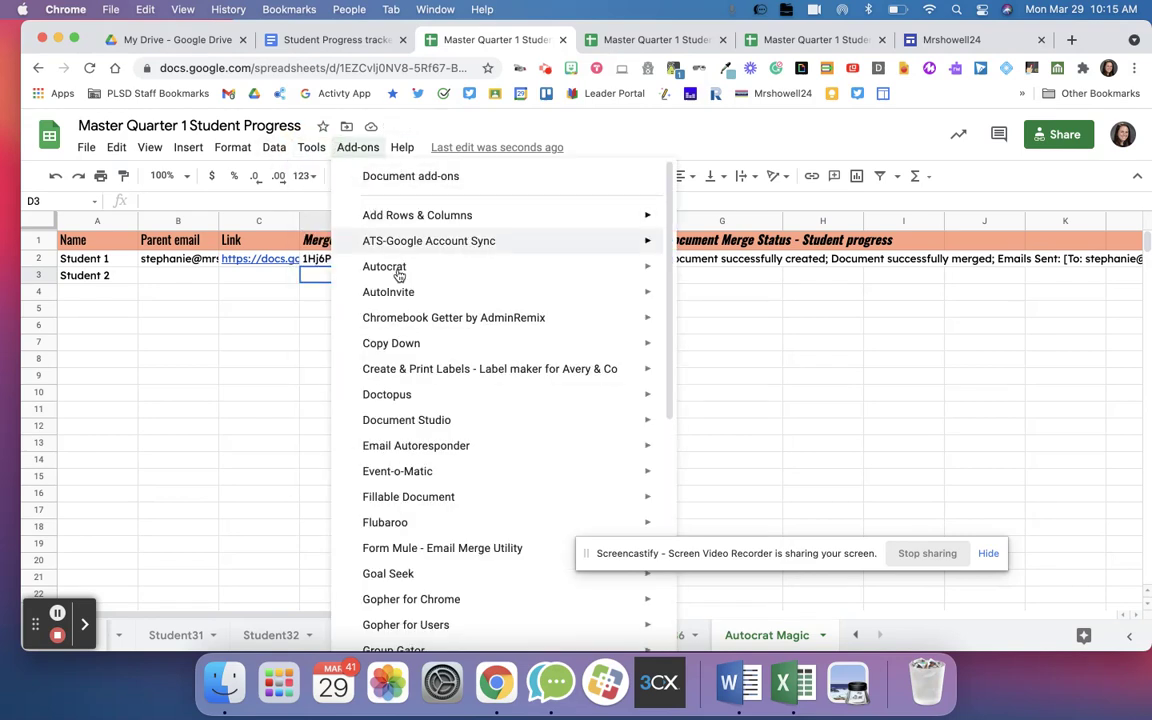
mouse_move(398, 267)
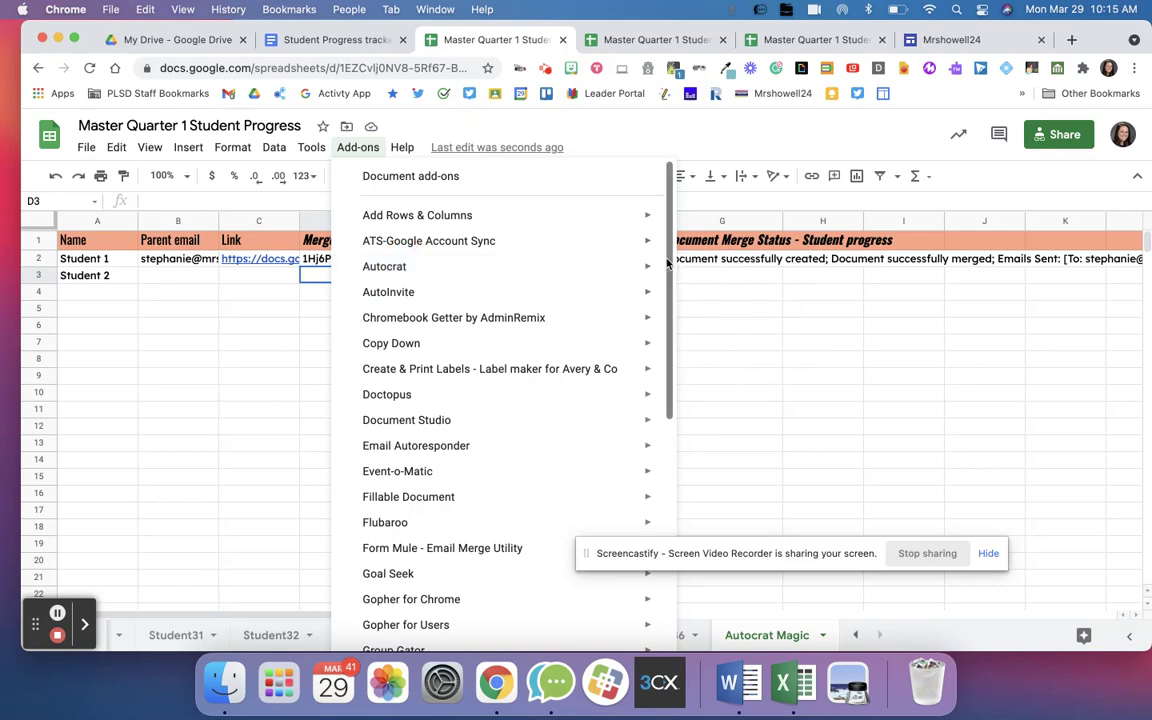
click(703, 276)
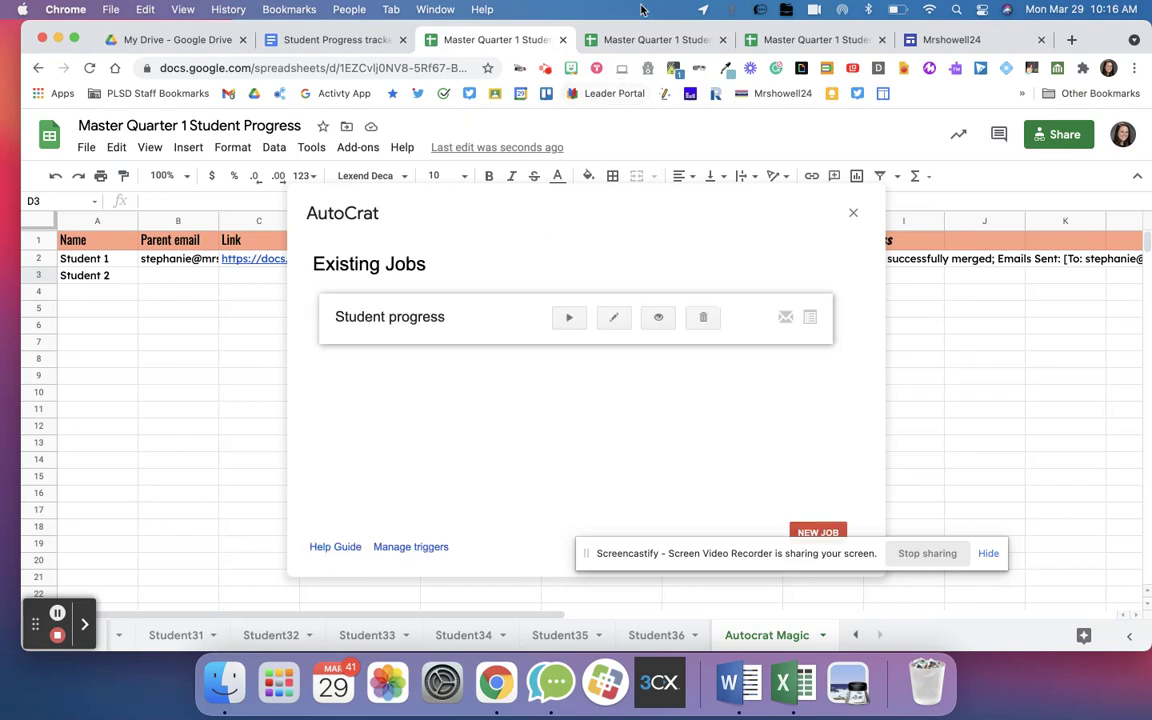
- Open the Student progress job for editing and go to its template selection stage
click(612, 316)
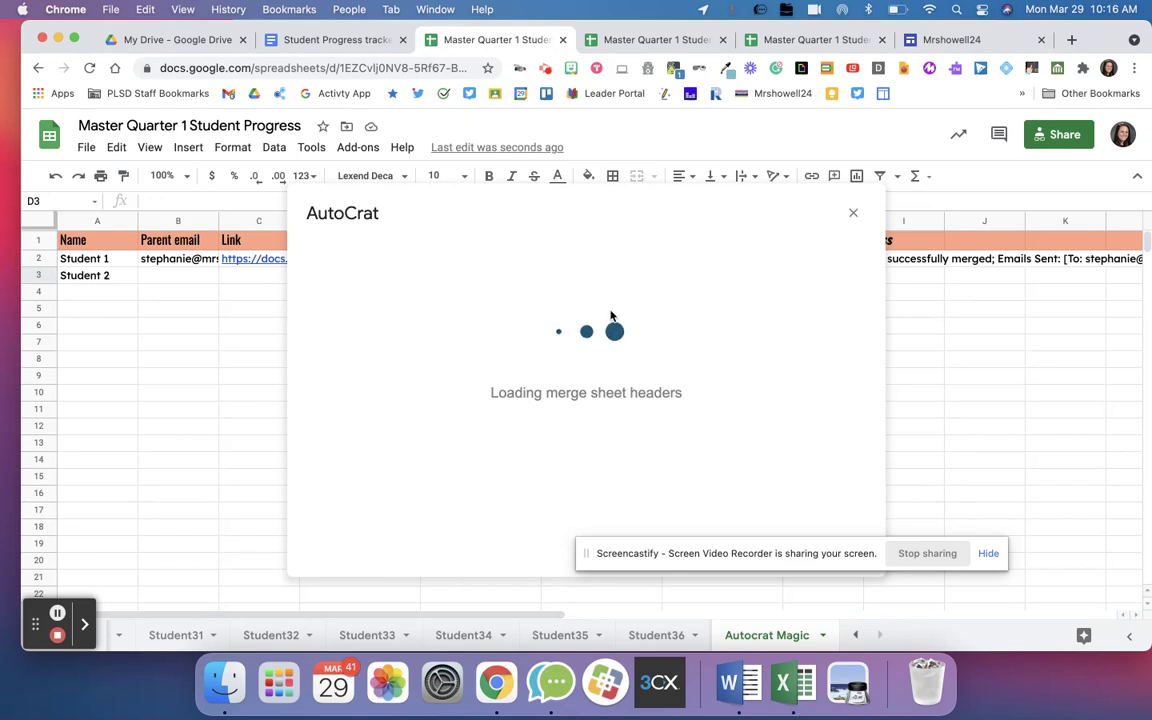
click(692, 548)
click(700, 543)
click(695, 545)
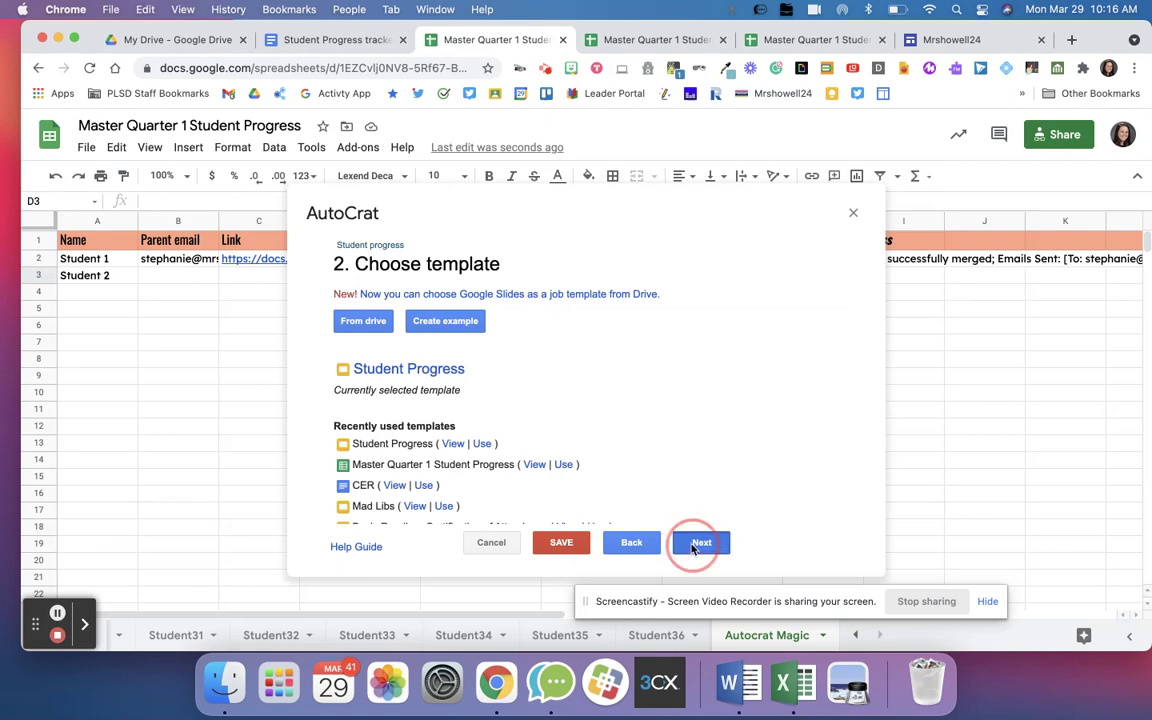
click(627, 542)
- Open the Student Progress slide template through the autocrat link in Step 7 of the tracker document
click(327, 42)
click(415, 381)
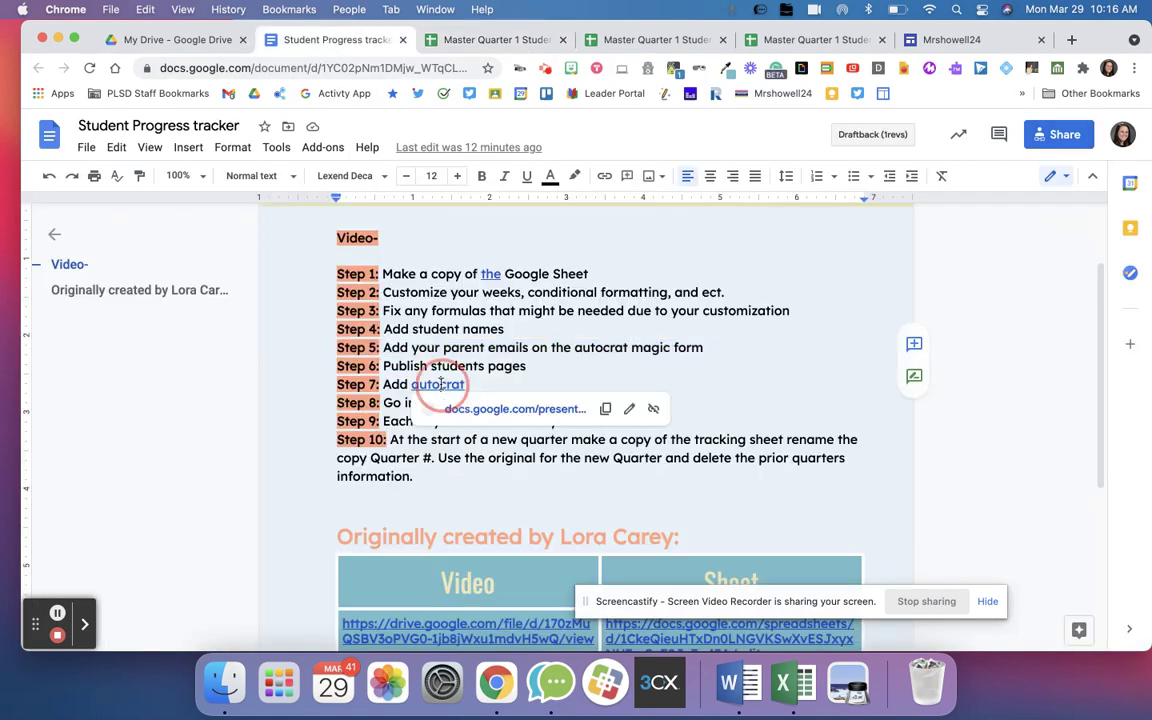
click(460, 418)
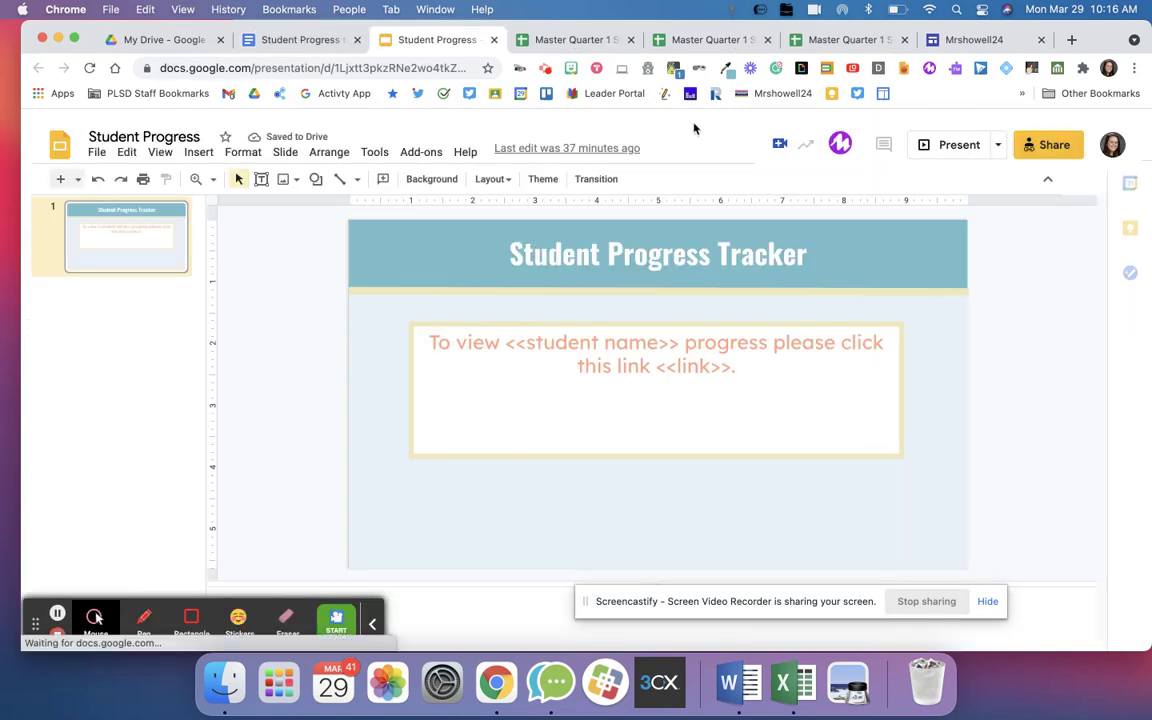
- Look over the Mrshowell24 site's Student Progress page and the slide template, and return to the AutoCrat job in the spreadsheet
click(950, 42)
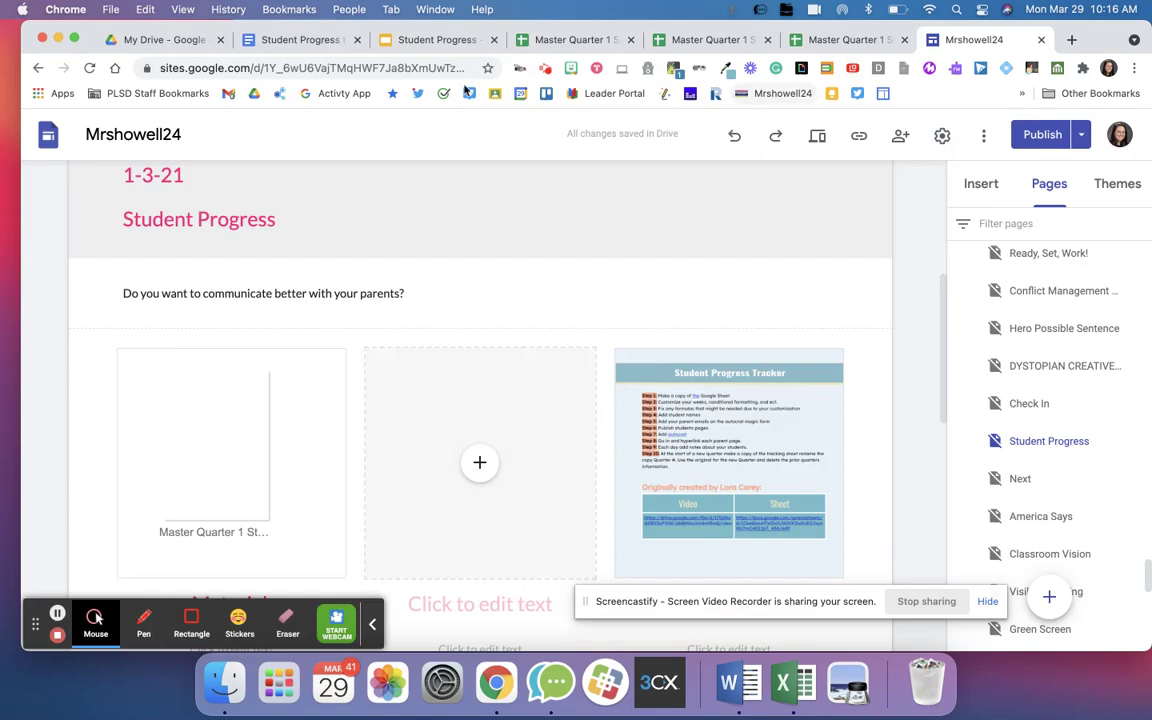
click(446, 44)
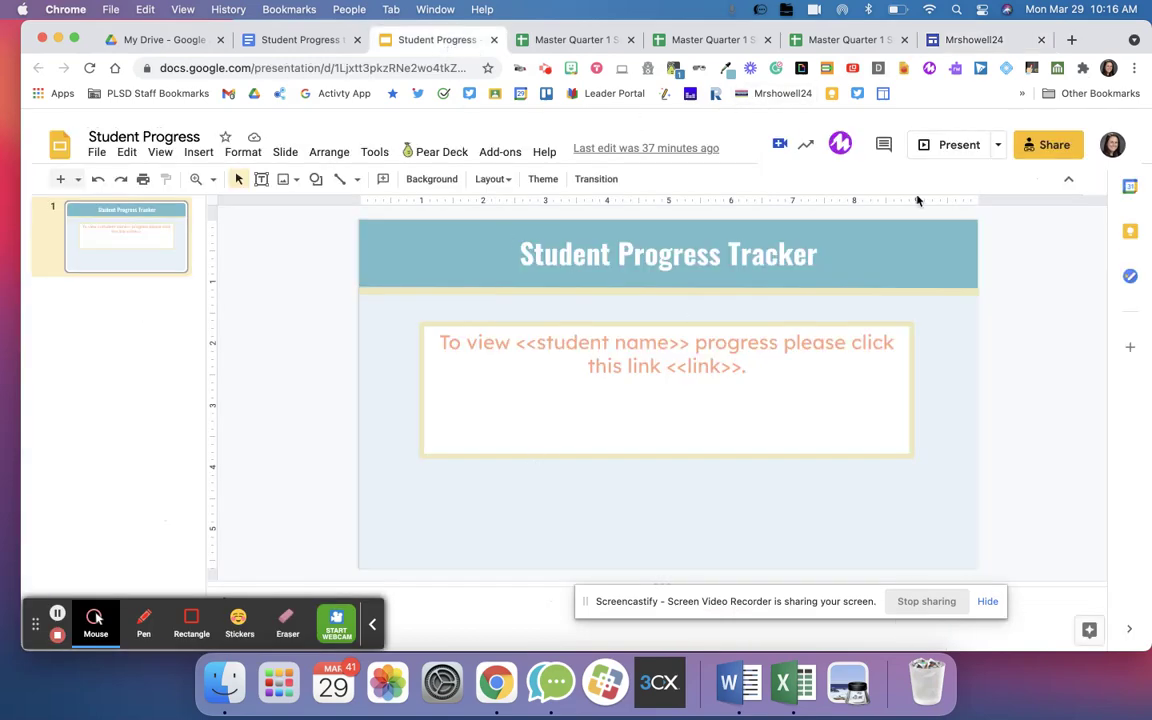
click(970, 40)
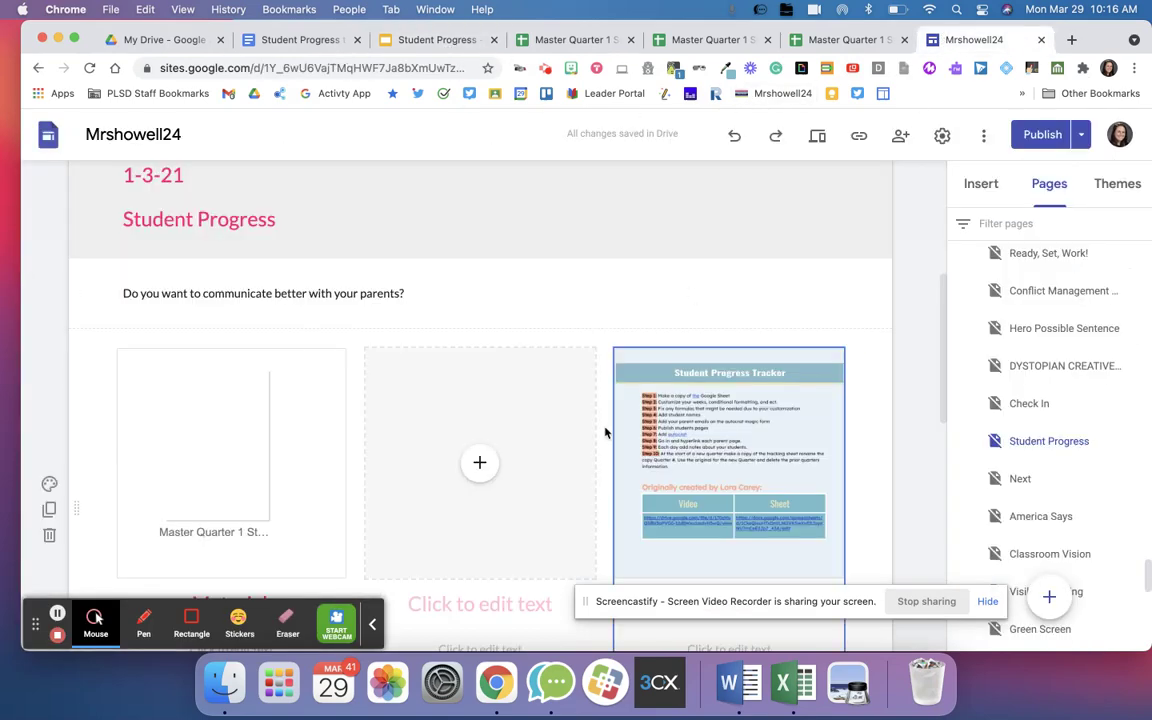
click(545, 40)
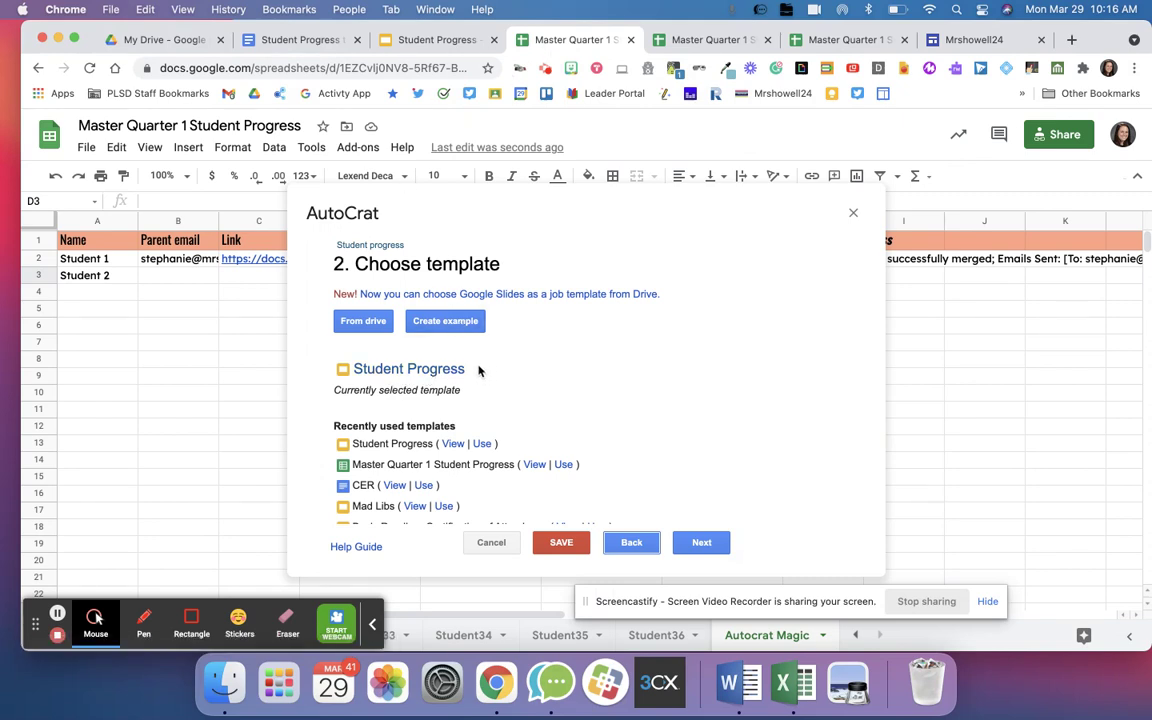
- Show the Drive template picker, cancel it, and continue the job with the selected Student Progress template
click(378, 321)
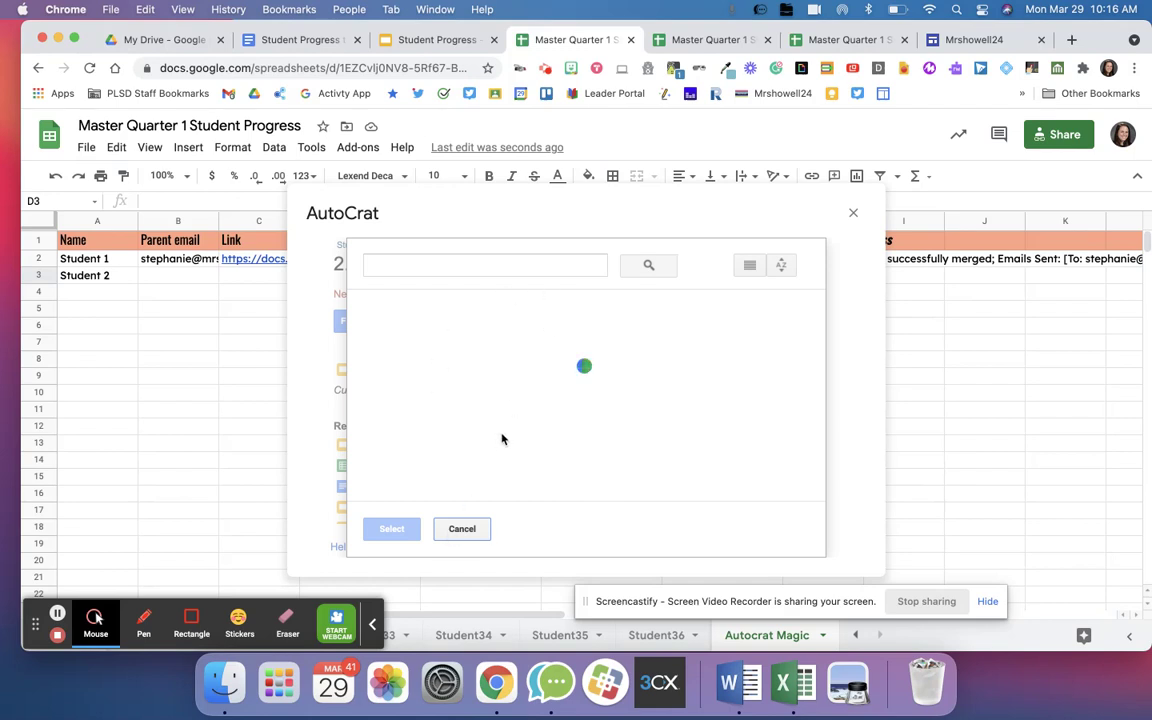
click(462, 529)
click(704, 544)
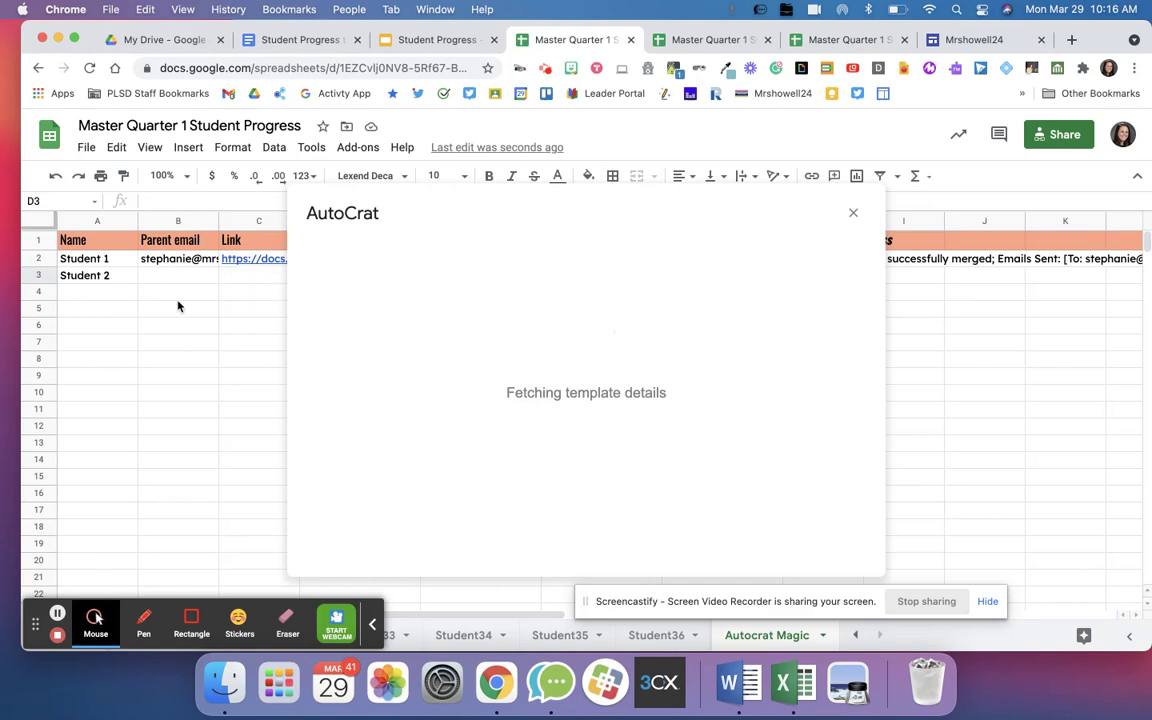
- Point out the <<student name>> merge tag in the Student Progress slide template
click(446, 40)
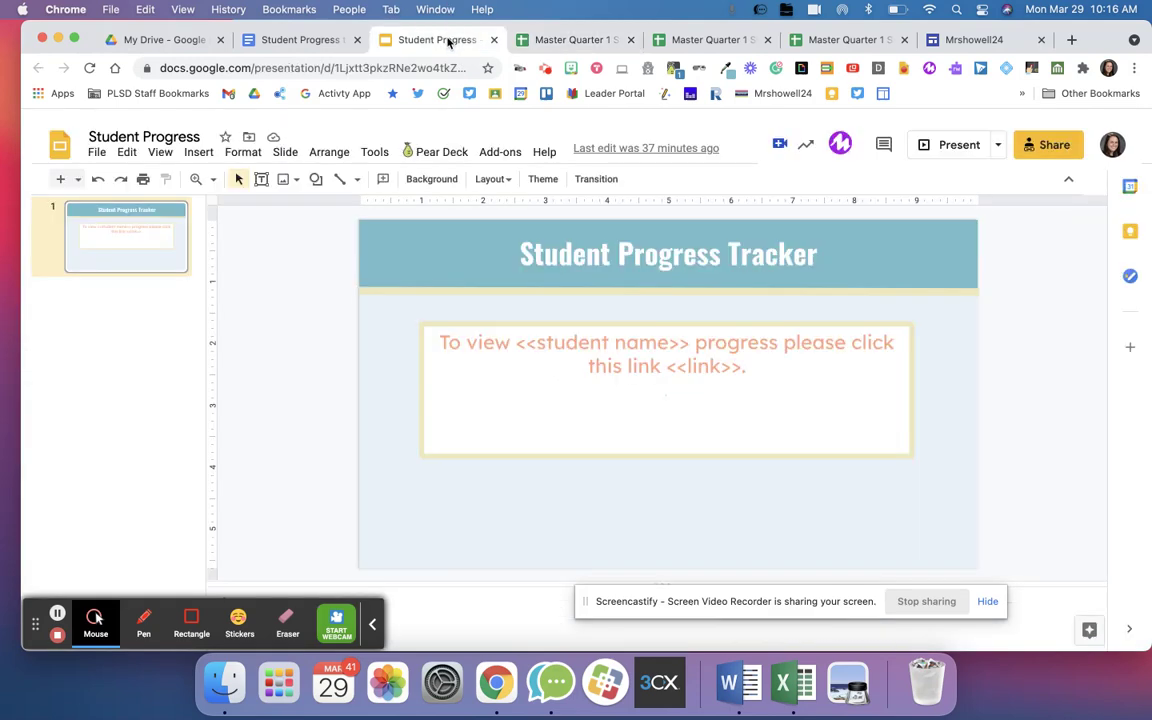
click(547, 343)
drag(527, 342, 686, 351)
click(652, 398)
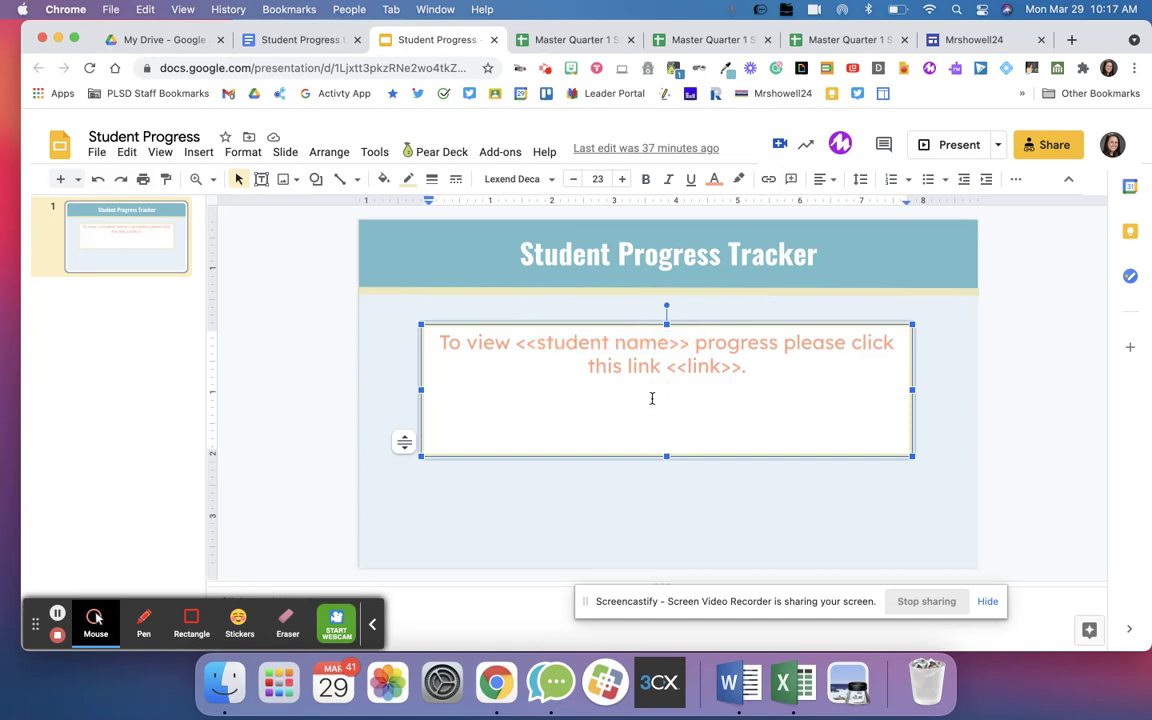
click(550, 40)
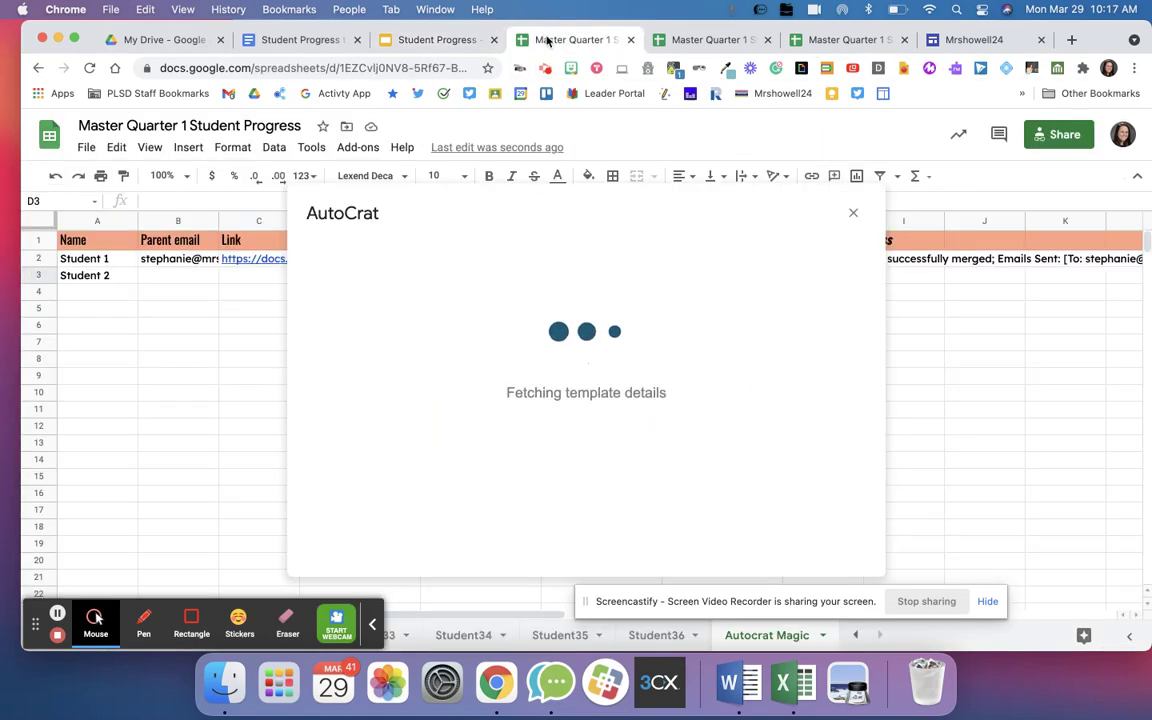
click(428, 40)
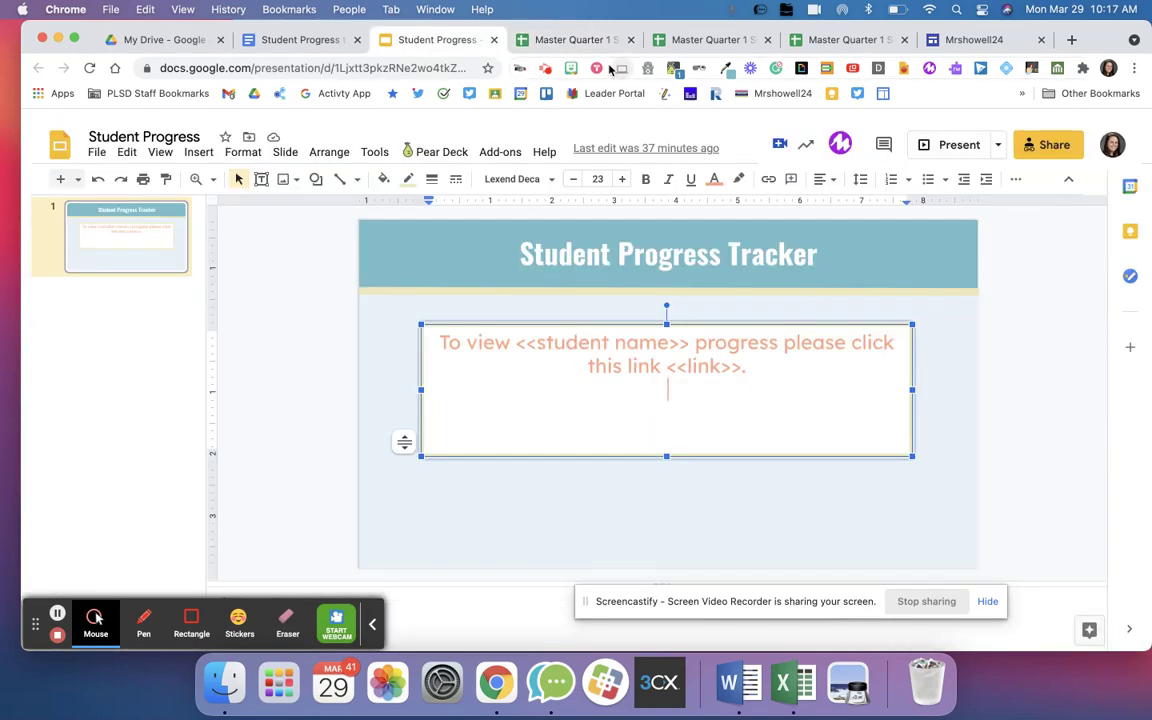
click(527, 42)
click(428, 40)
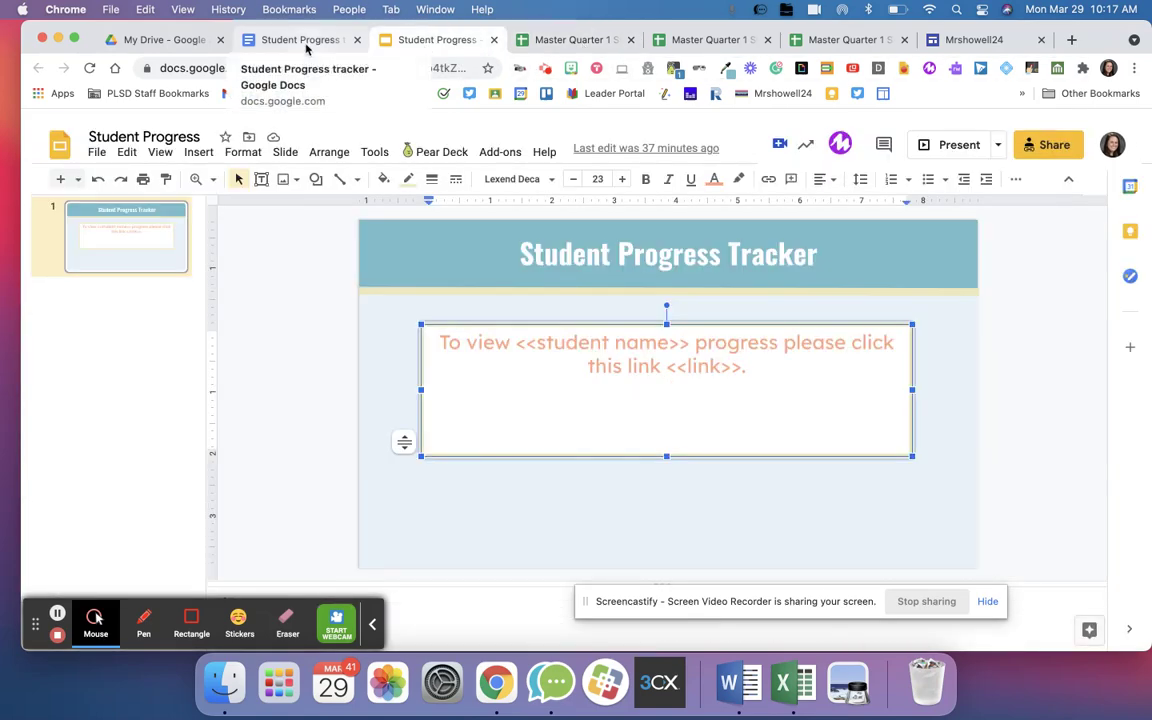
click(530, 42)
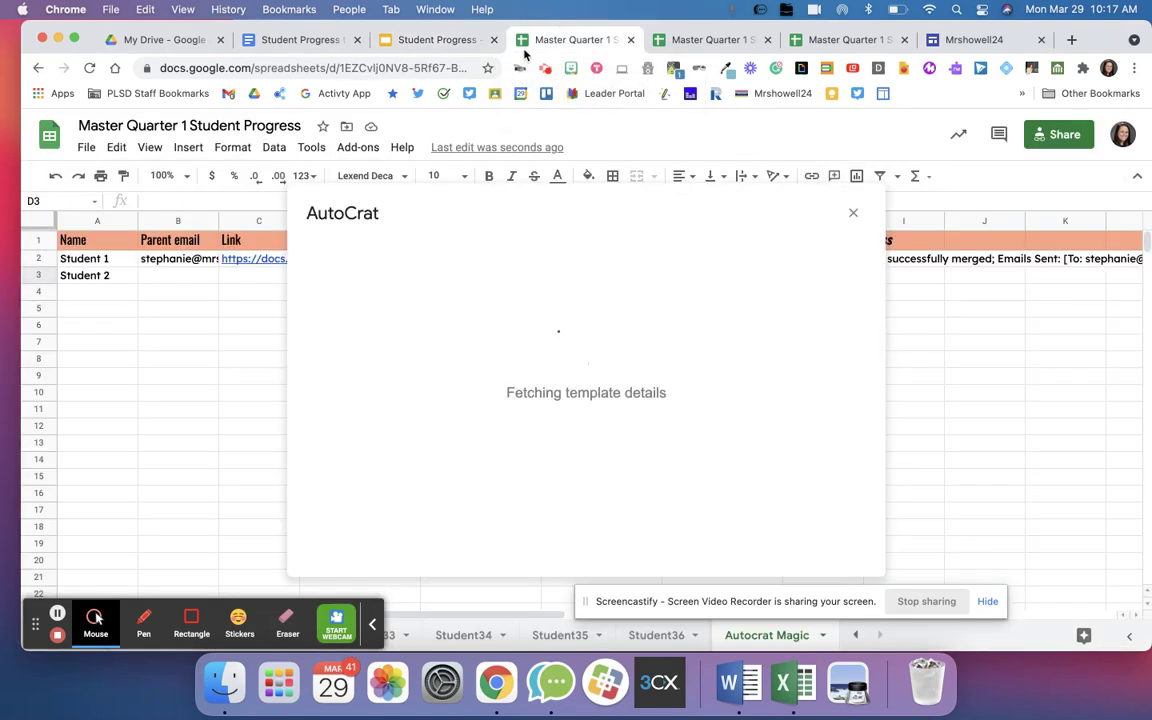
- Close the two published student progress pages and return to the Master Quarter 1 Student Progress spreadsheet's Student1 to Student5 sheets
click(697, 39)
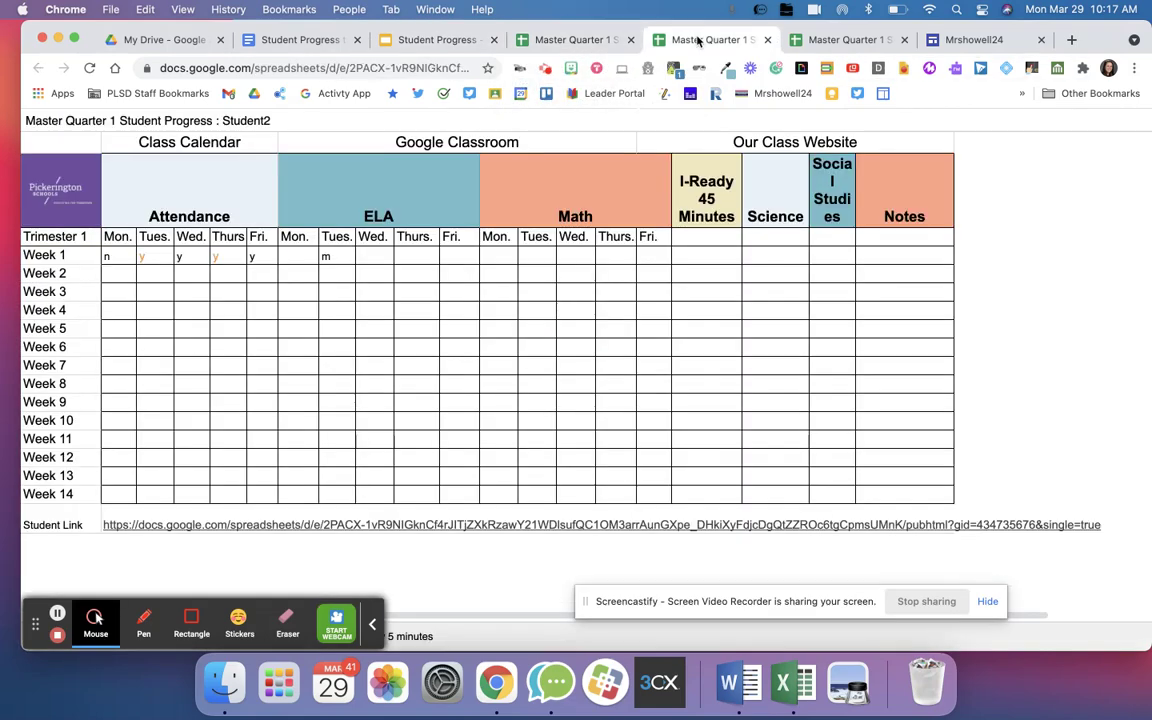
click(767, 39)
click(767, 39)
click(575, 40)
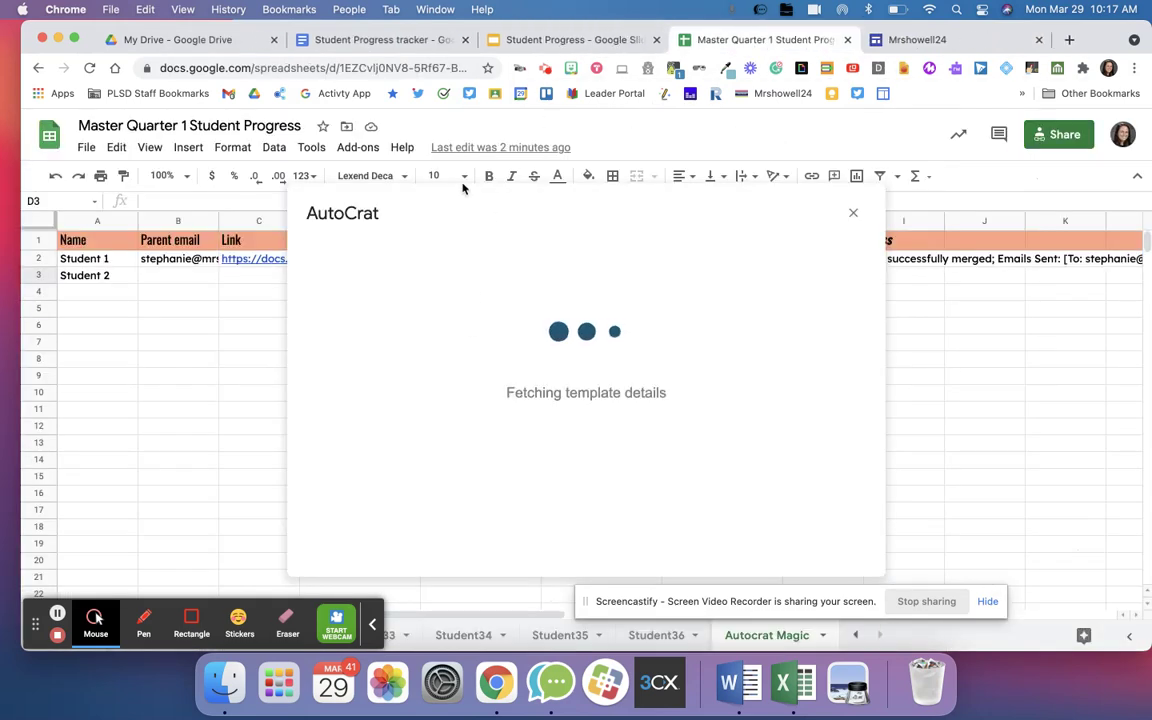
scroll(480, 635, left, 10)
scroll(540, 630, left, 10)
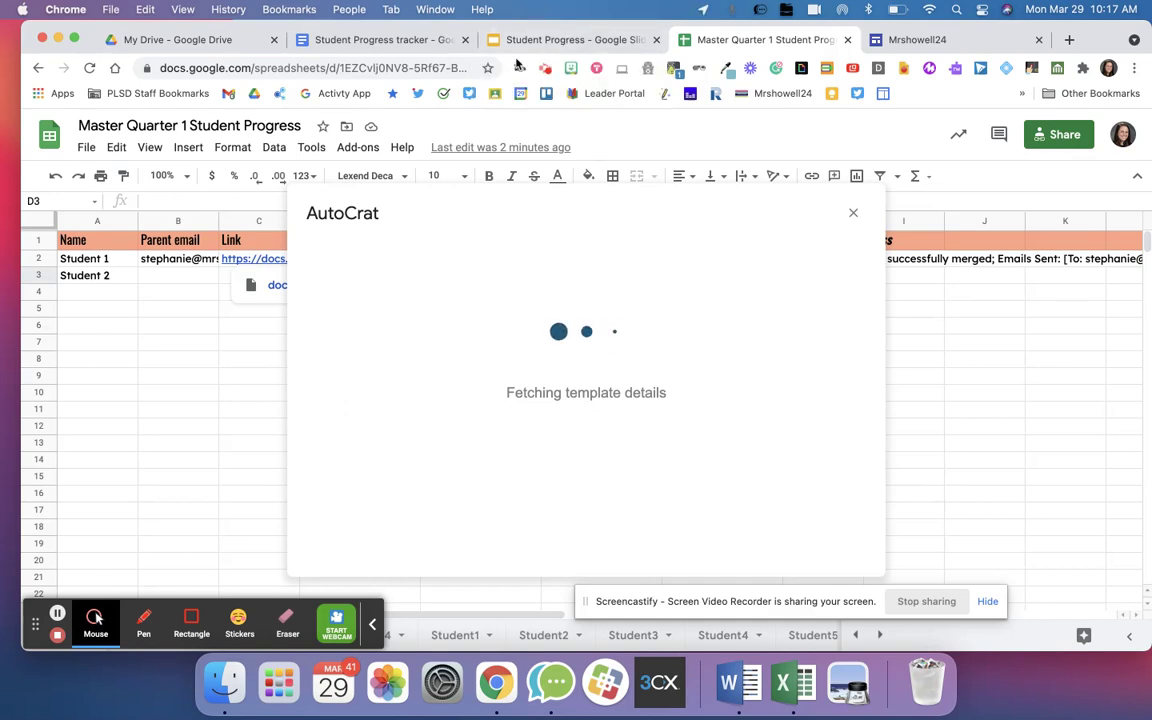
- Preview the tracker document's Step 7 autocrat link and highlight the <<link>> merge tag in the slide template
click(433, 41)
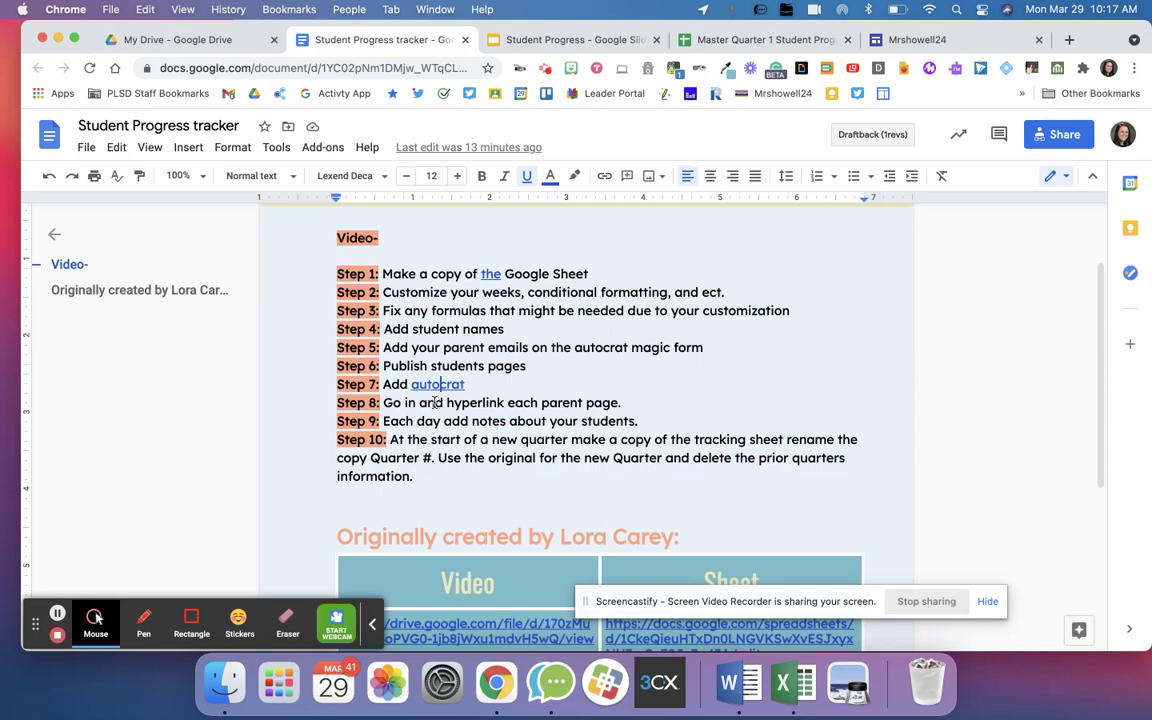
scroll(432, 405, down, 3)
click(457, 298)
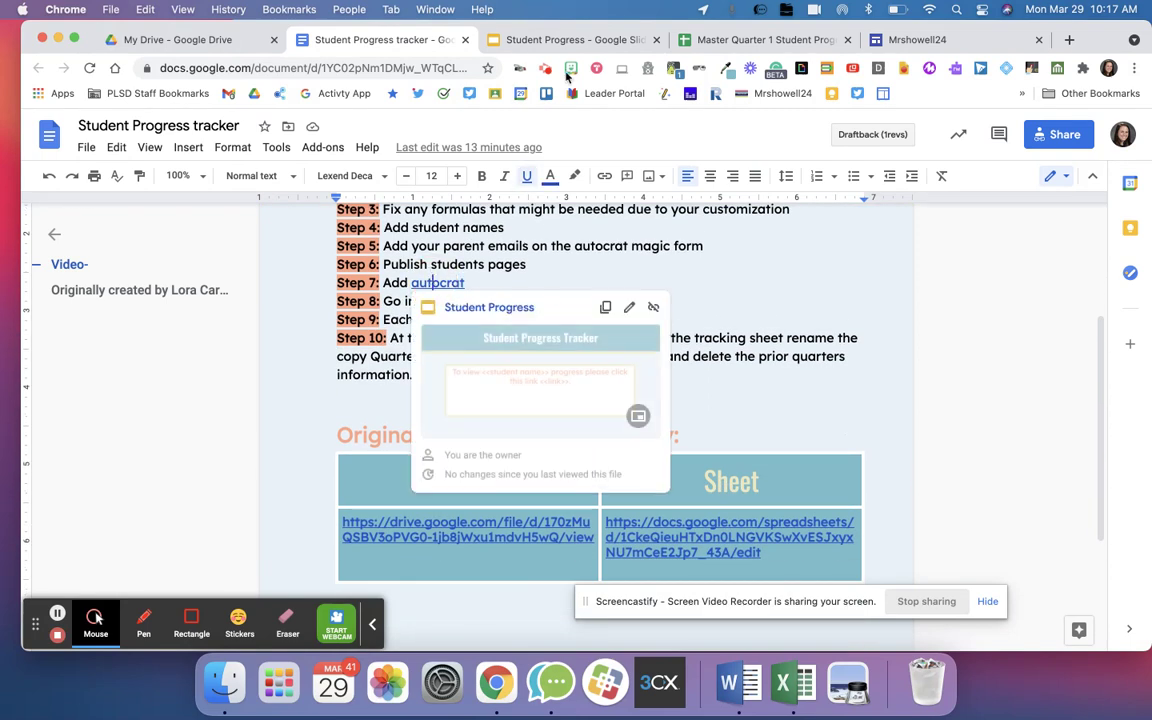
click(576, 42)
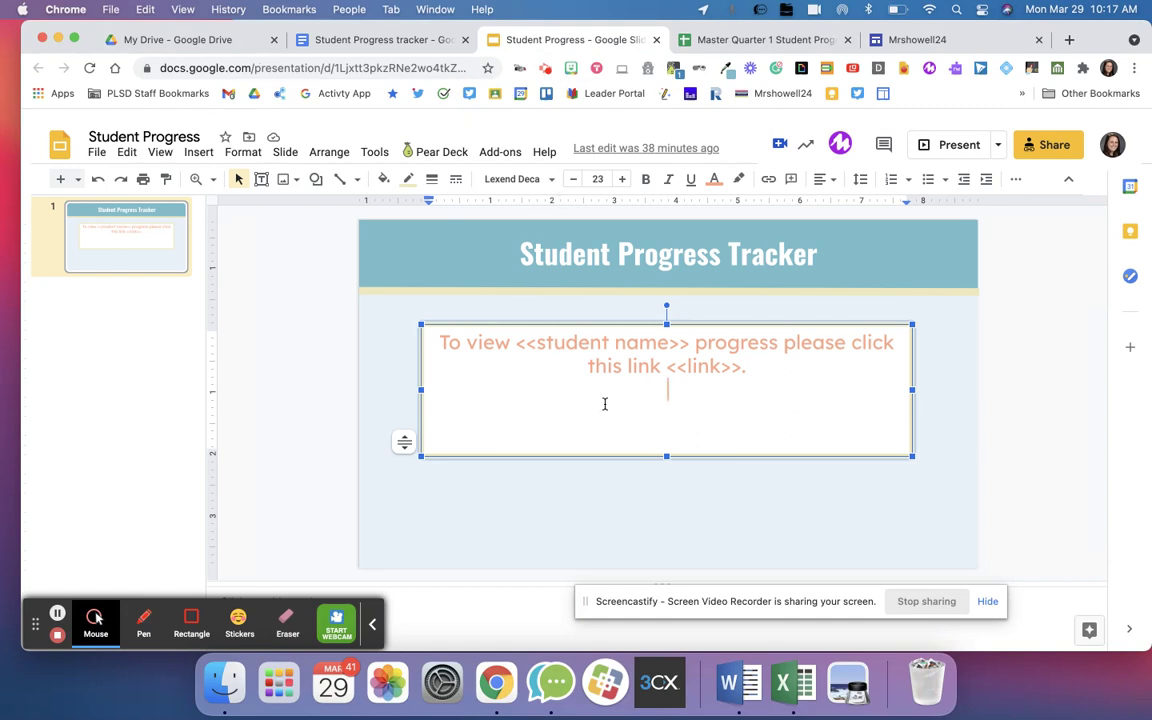
drag(677, 367, 748, 367)
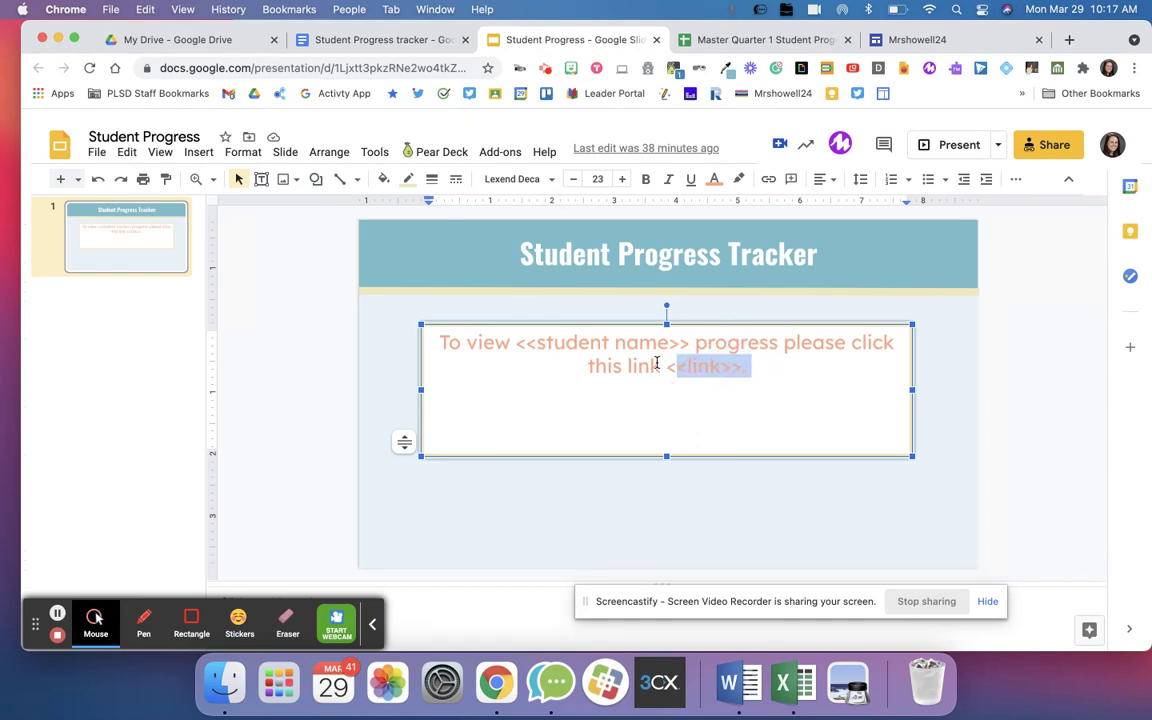